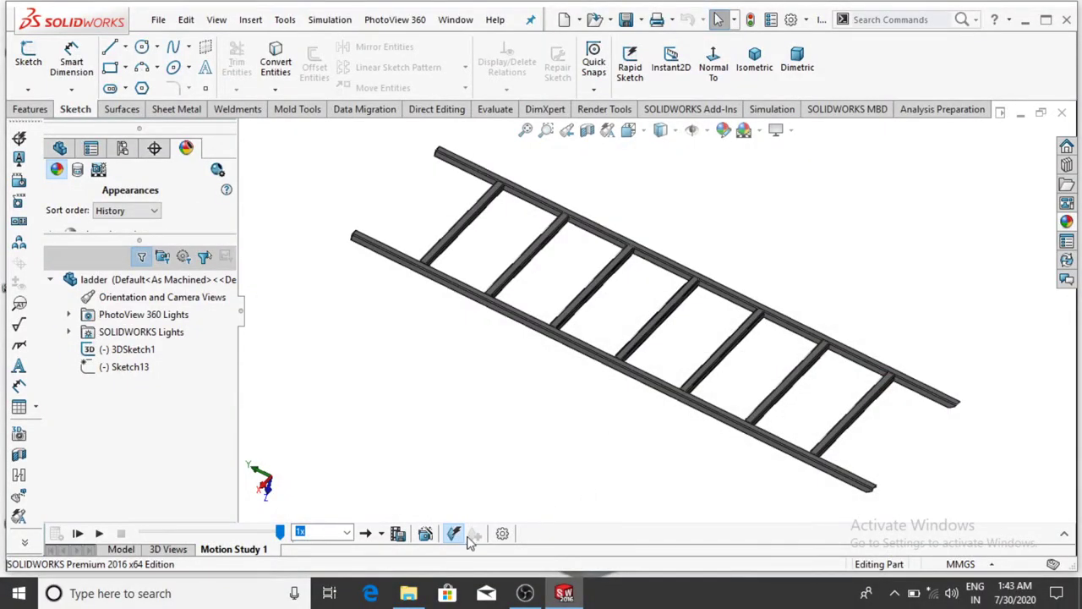
left_click(77, 533)
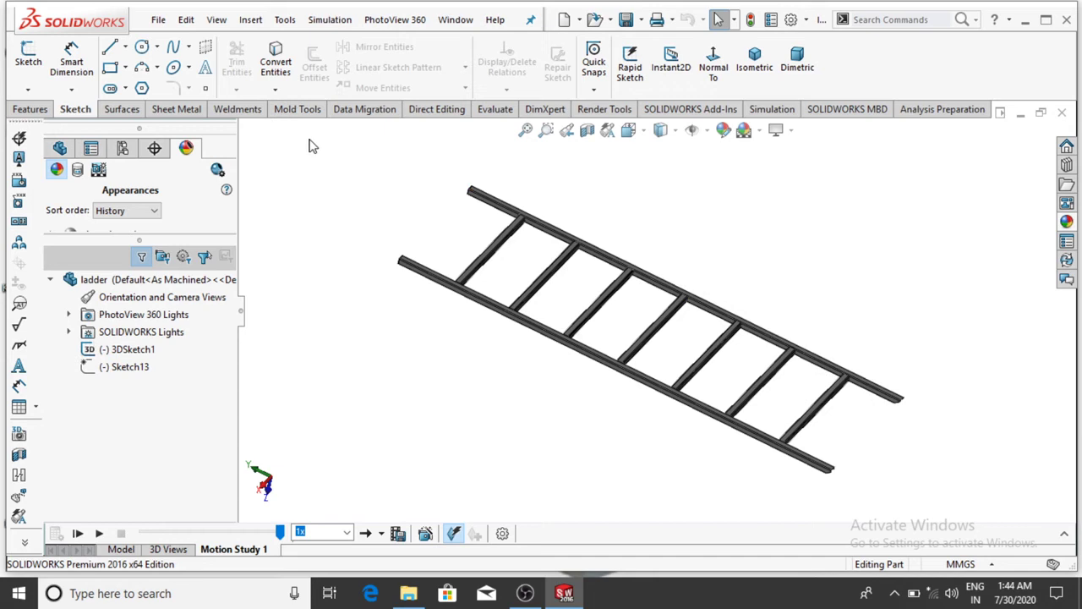
Create a new part document and switch its viewport background to plain white
left_click(159, 20)
left_click(183, 44)
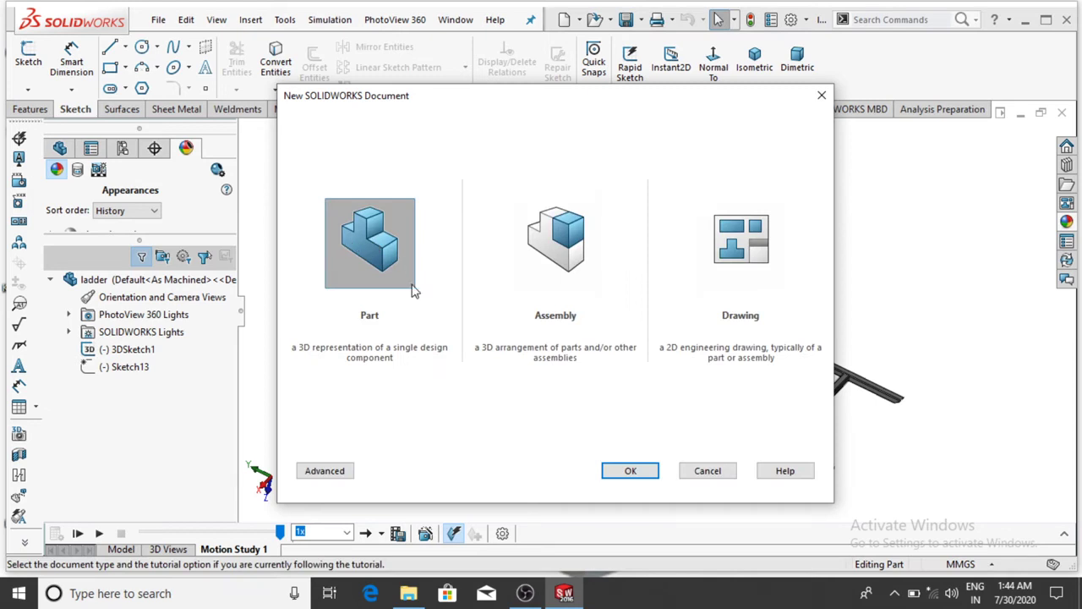
left_click(628, 471)
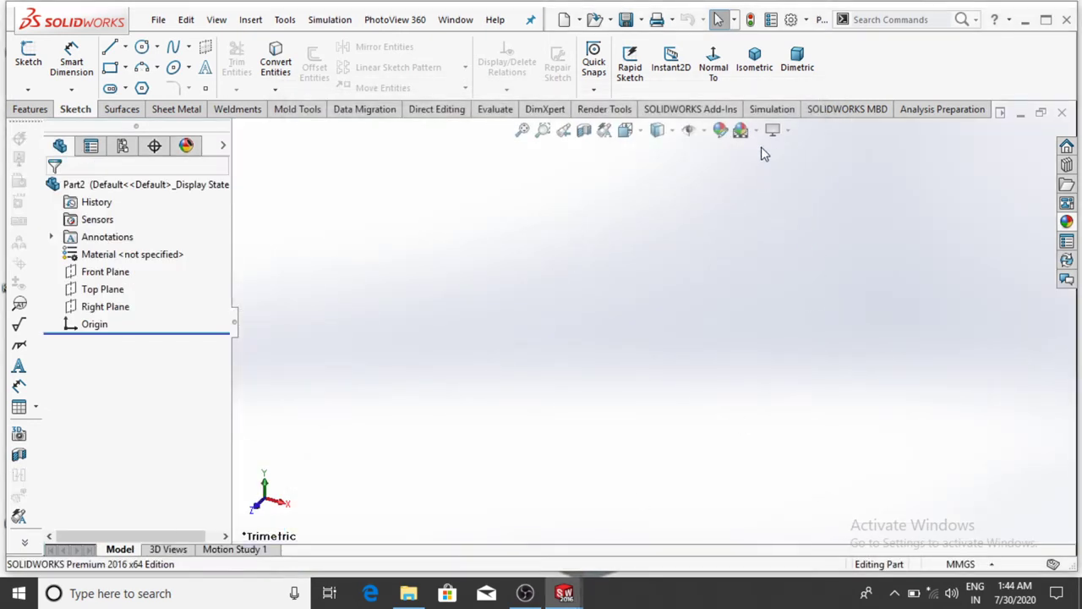
left_click(756, 130)
left_click(769, 171)
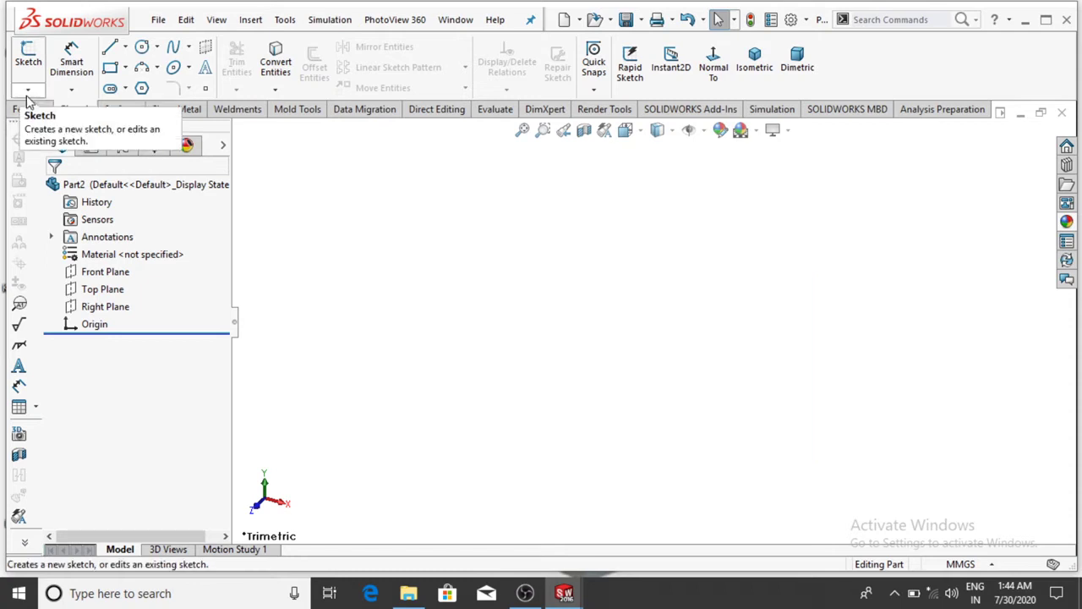
Start a 3D sketch and orient the view normal to the Top Plane
left_click(28, 88)
left_click(55, 127)
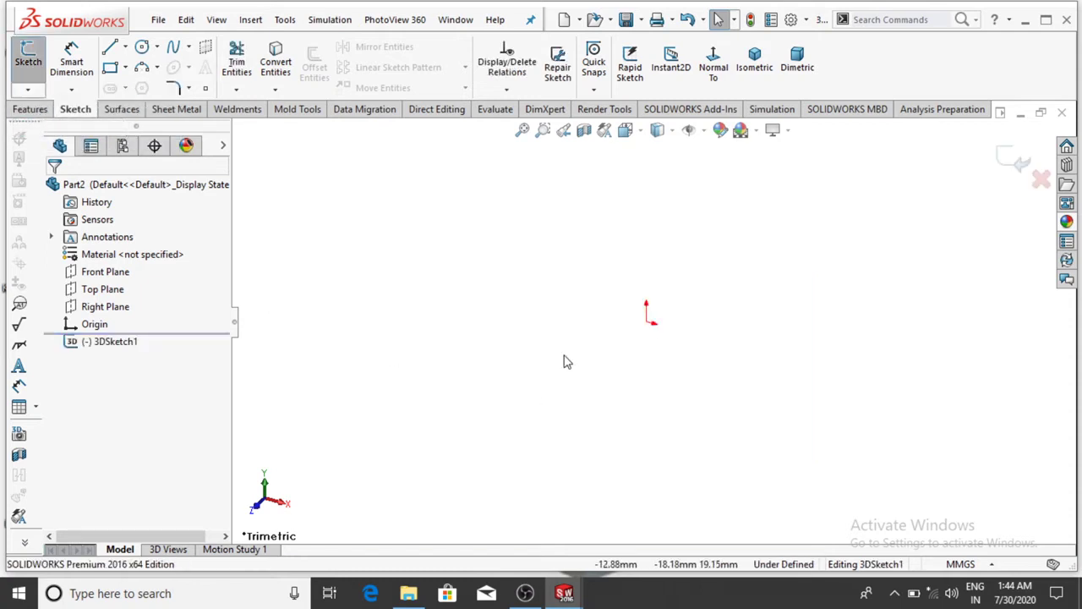
left_click(103, 289)
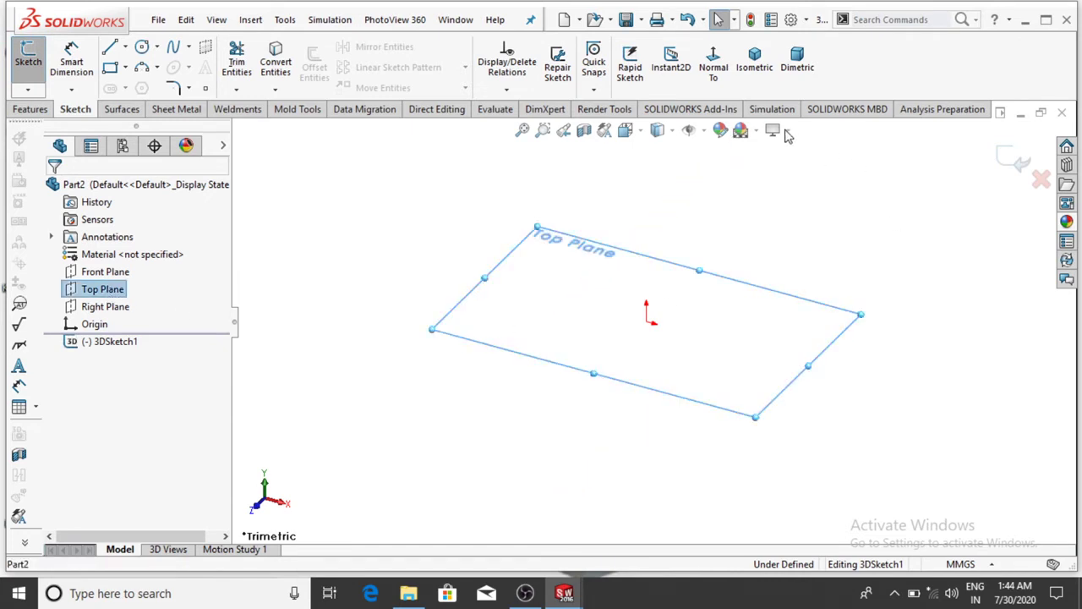
left_click(710, 74)
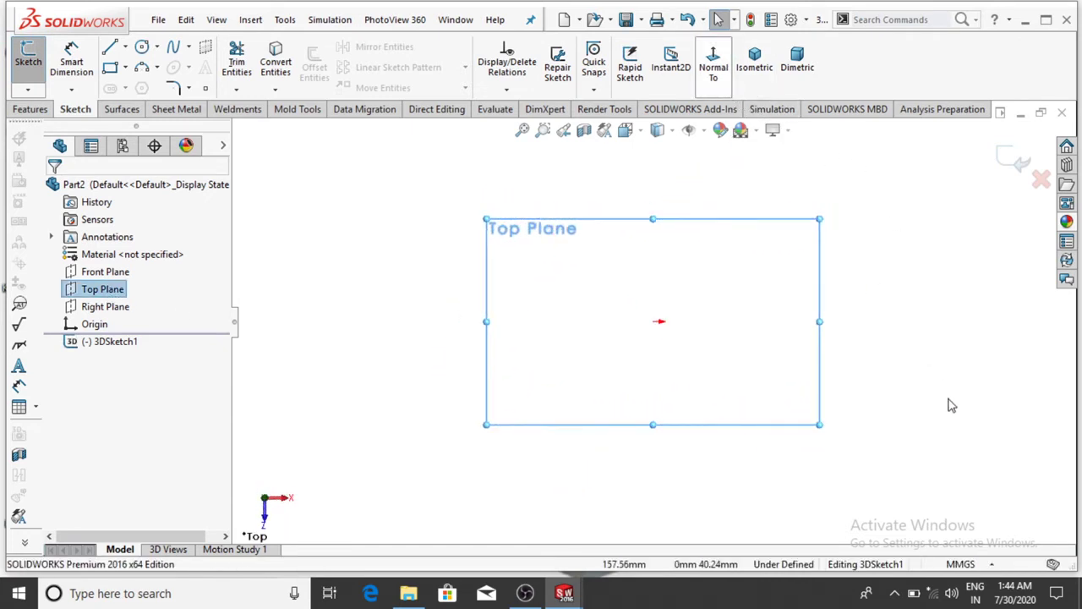
Draw a vertical construction centerline about 93 mm long upward from the origin
left_click(125, 49)
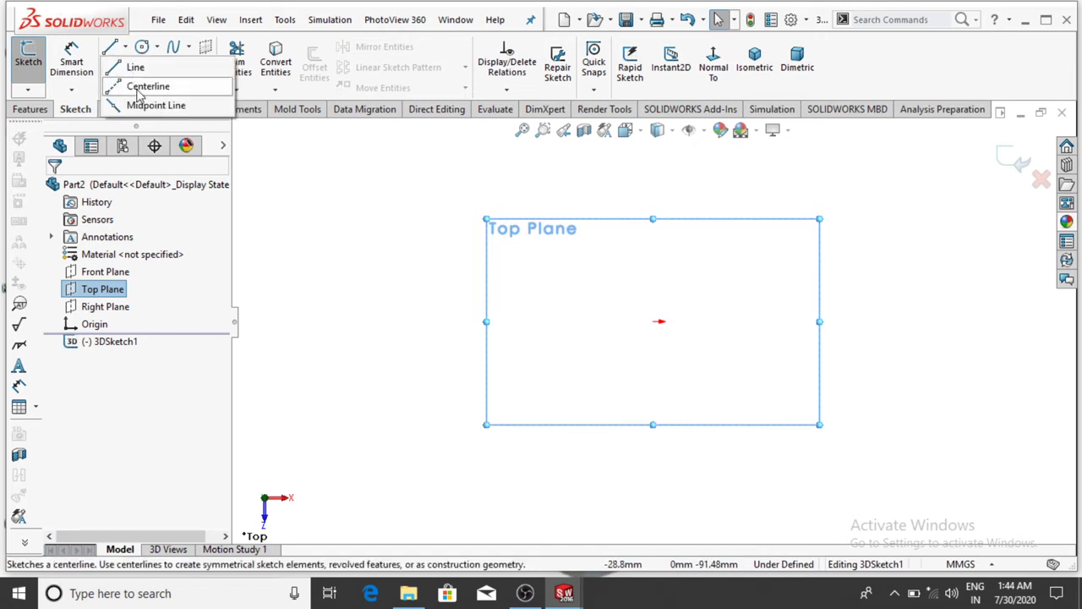
left_click(138, 87)
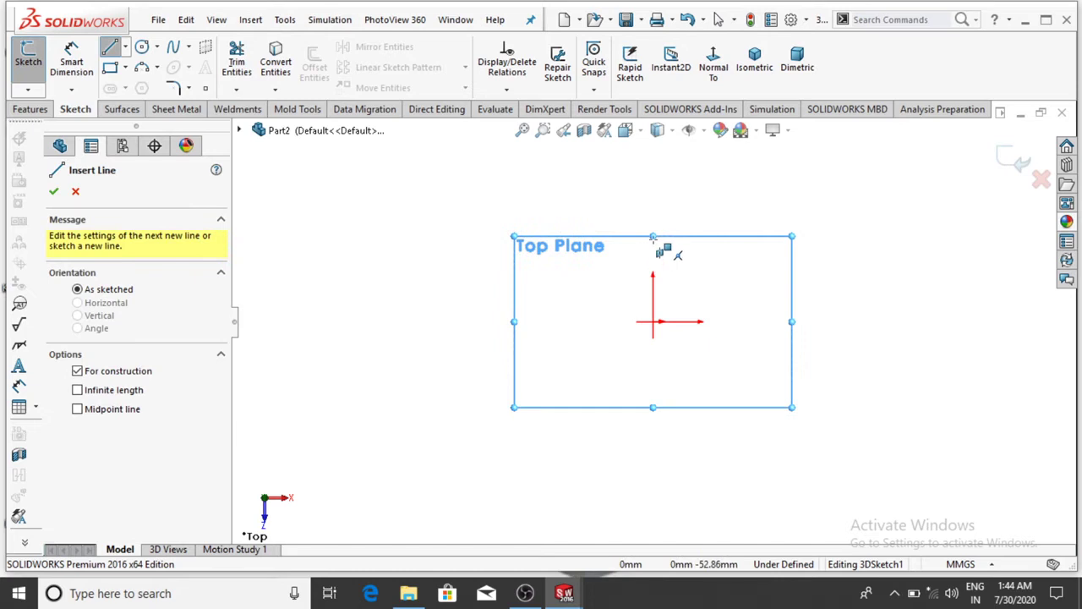
scroll(664, 254, "down", 2)
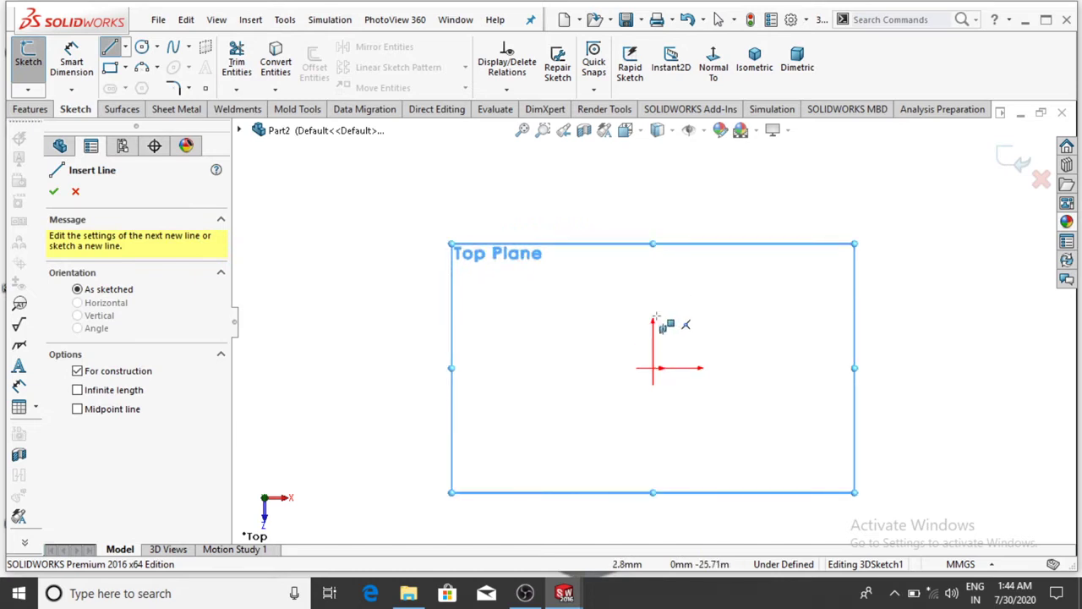
left_click(653, 368)
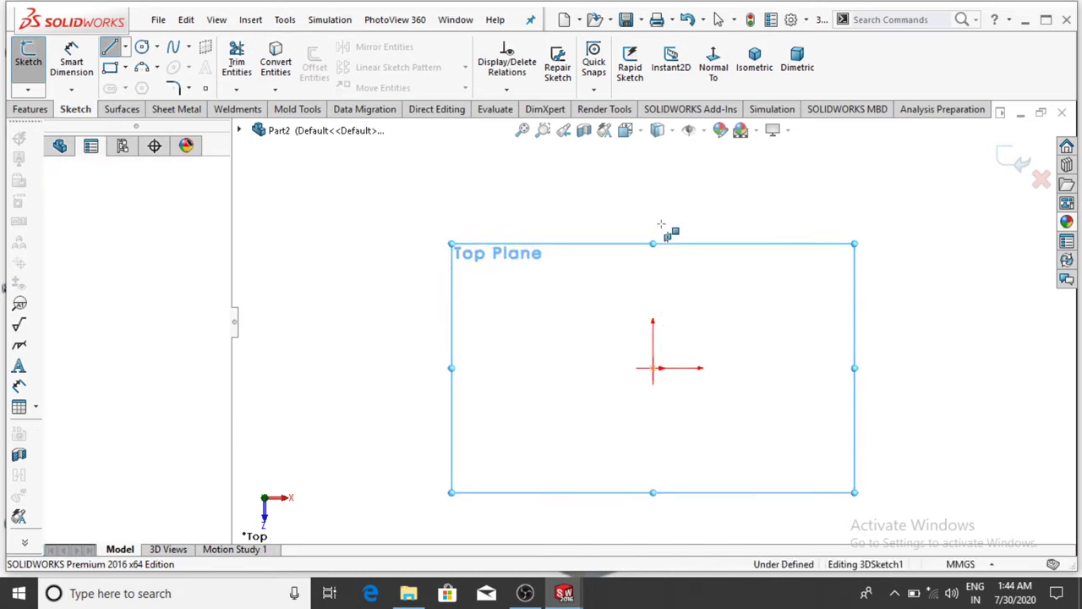
left_click(653, 160)
key("Escape")
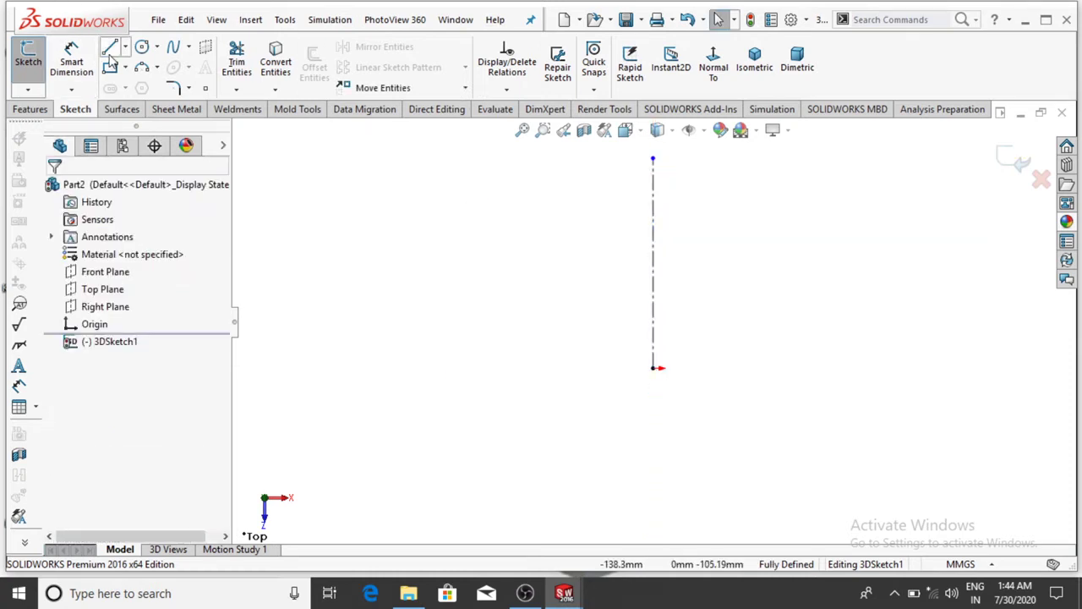
Draw two vertical lines, about 86 mm long left of the centerline and about 87 mm long right of it
left_click(564, 366)
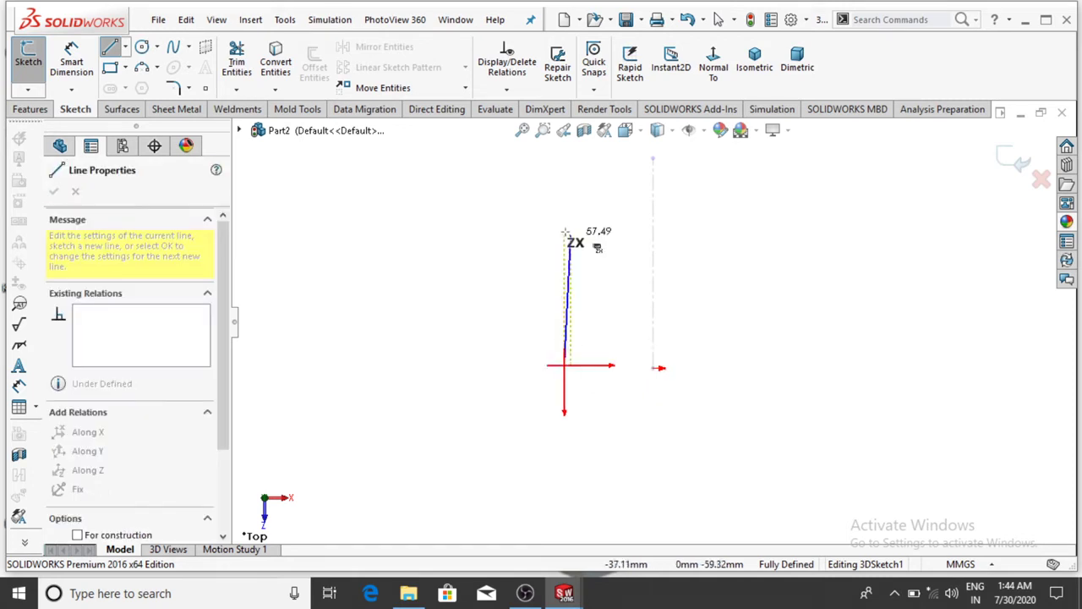
left_click(564, 173)
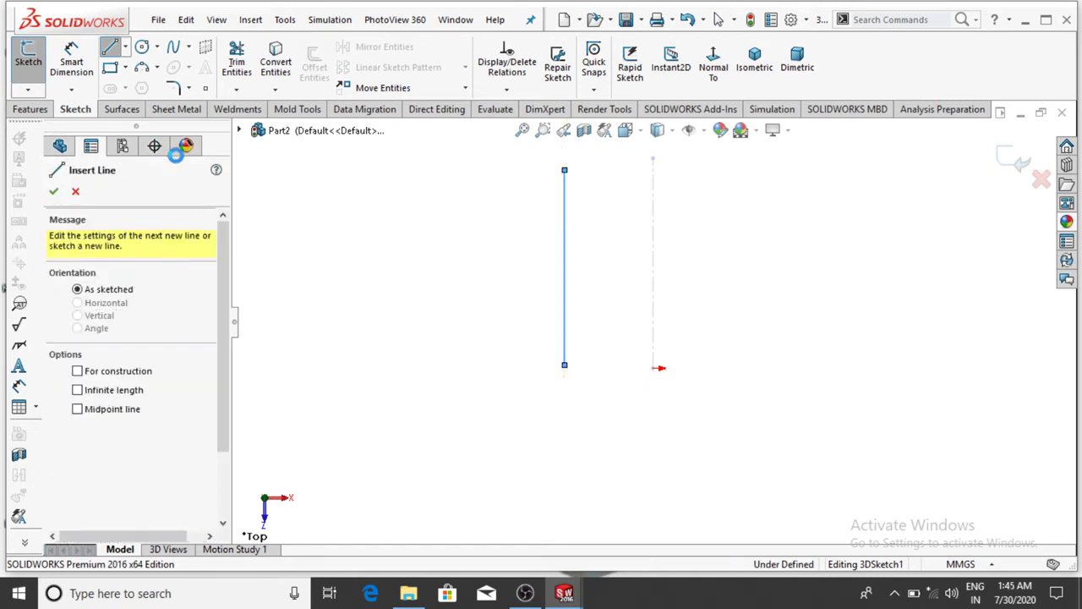
key("Escape")
left_click(111, 48)
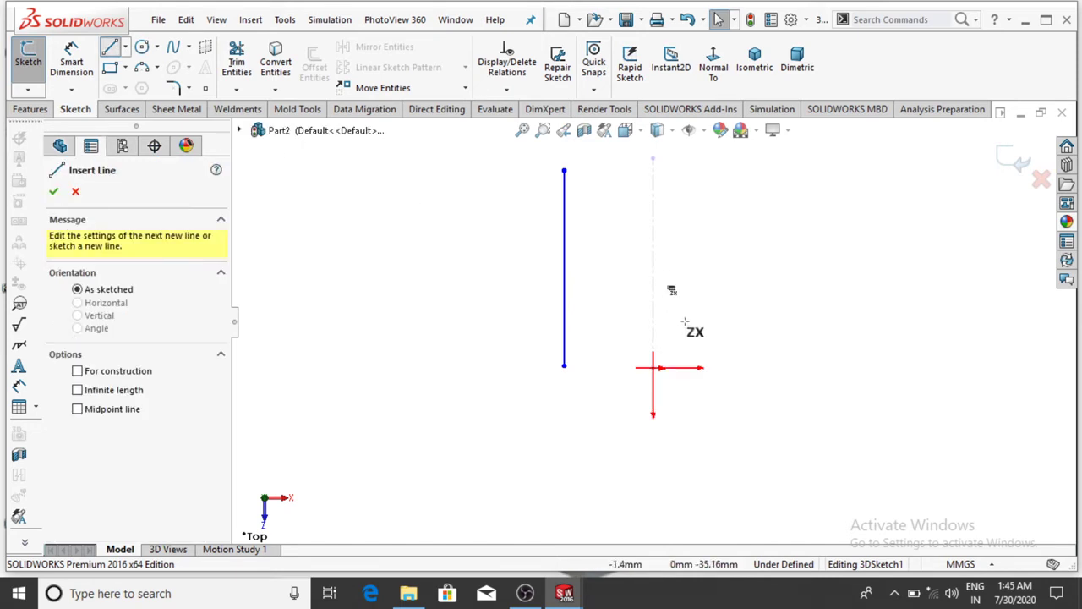
left_click(749, 366)
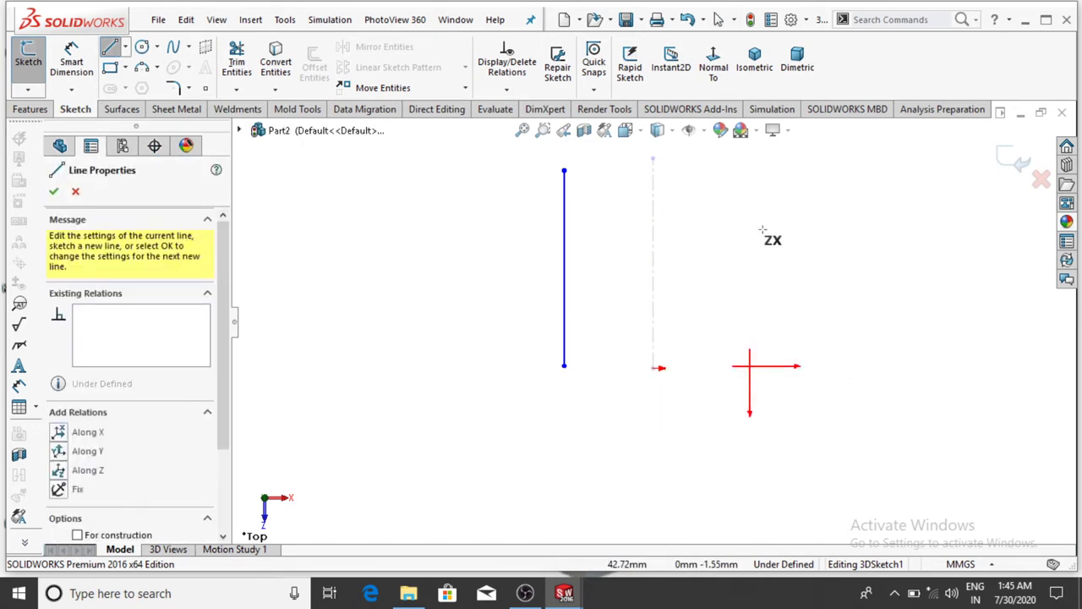
left_click(749, 172)
key("Escape")
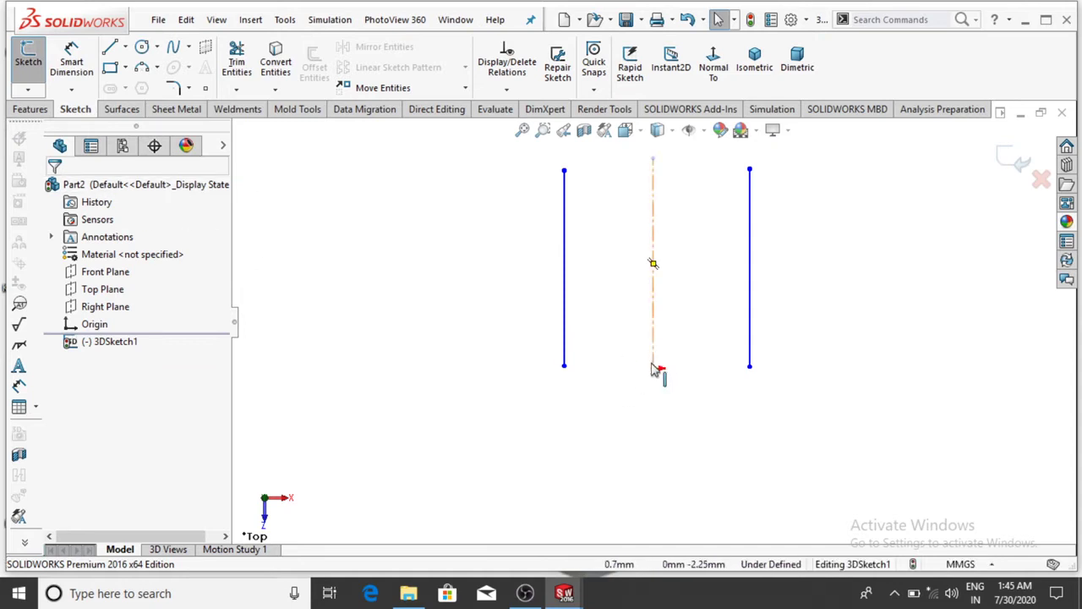
Add an Along X relation between the origin point and the left line's lower endpoint
left_click(650, 379)
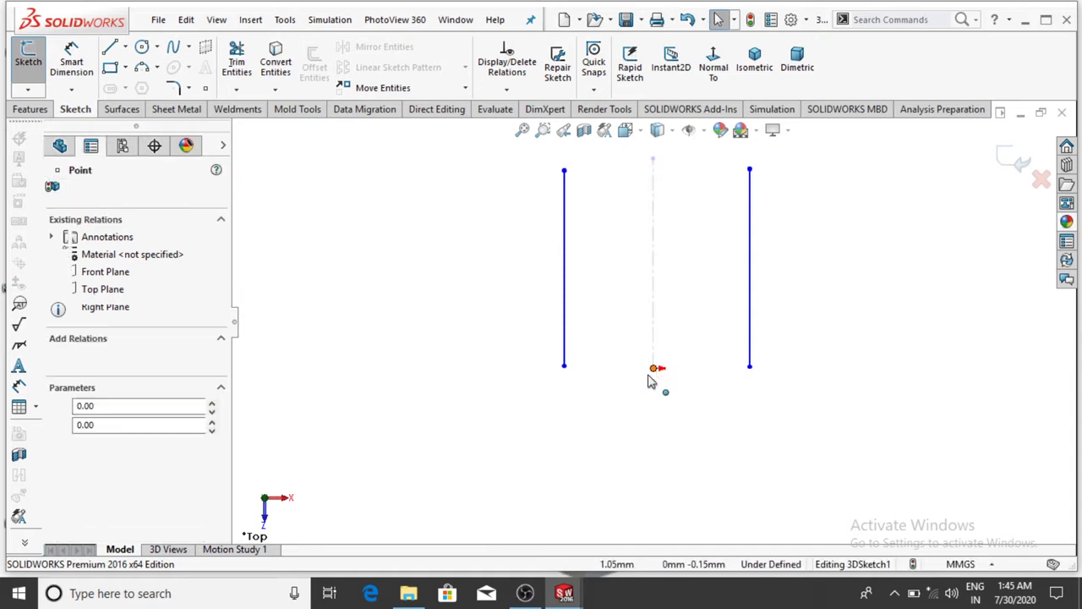
left_click(564, 367, "ctrl")
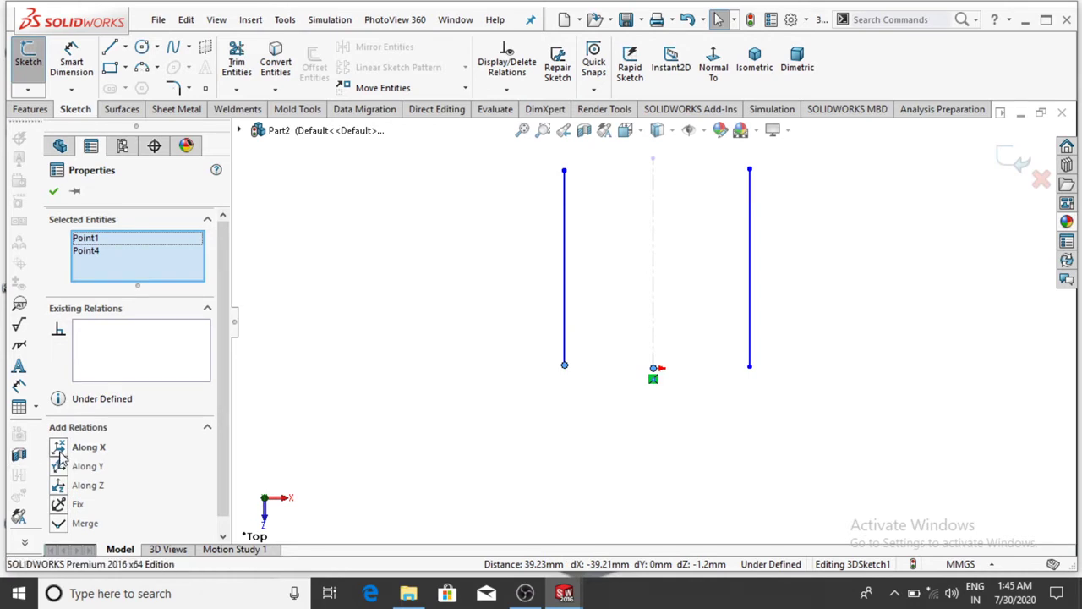
left_click(59, 447)
left_click(650, 428)
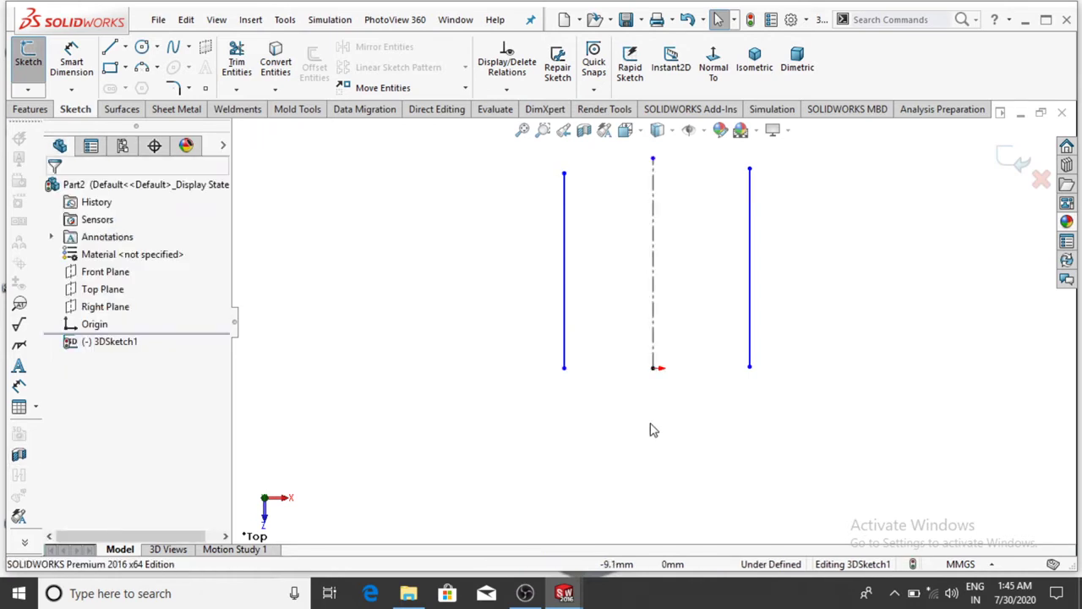
Add an Along X relation between the right line's lower endpoint and the origin point
left_click(749, 367)
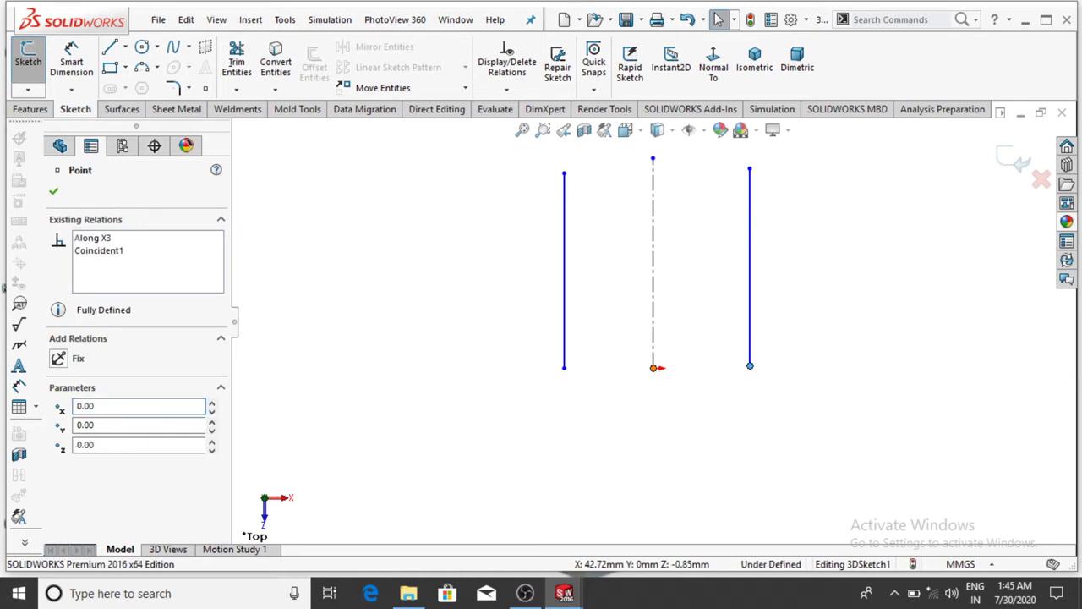
left_click(652, 369, "ctrl")
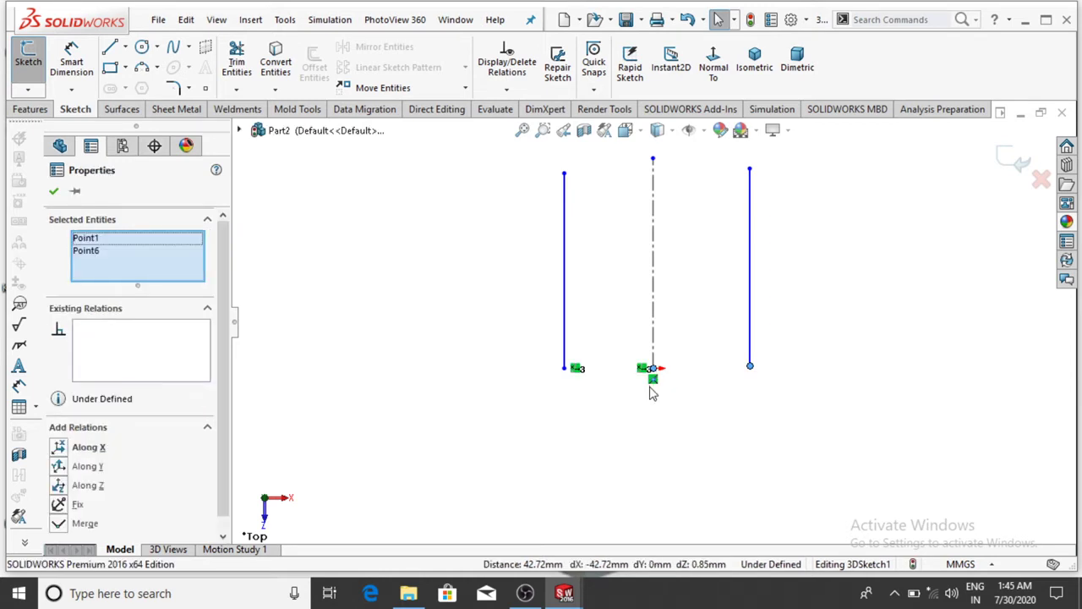
left_click(59, 450)
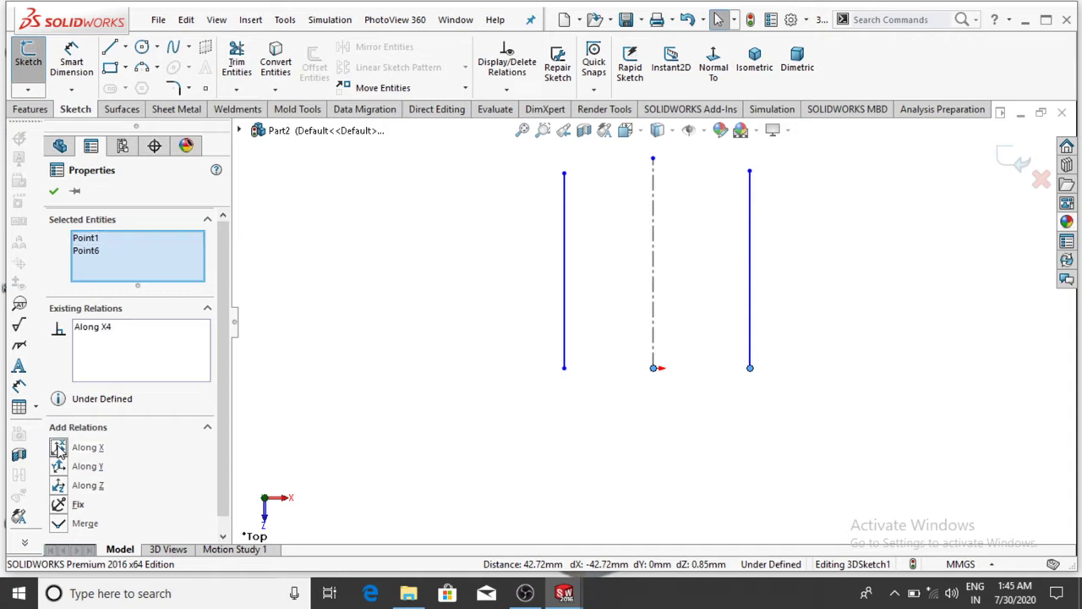
left_click(54, 191)
Dimension the distance between the centerline and the left line as 800 mm
key("z")
scroll(662, 273, "down", 1)
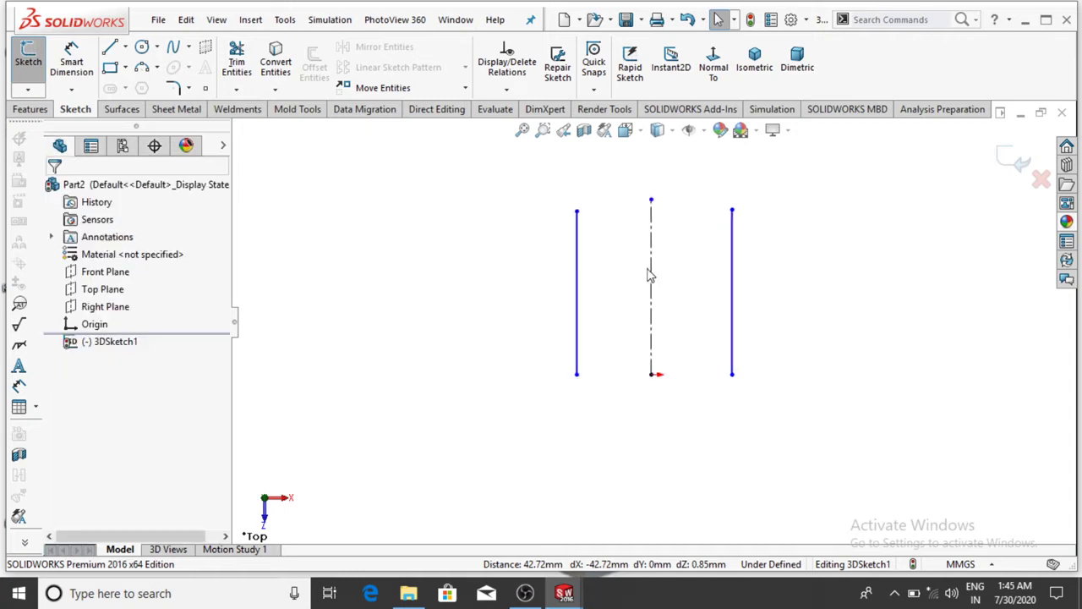
left_click(76, 67)
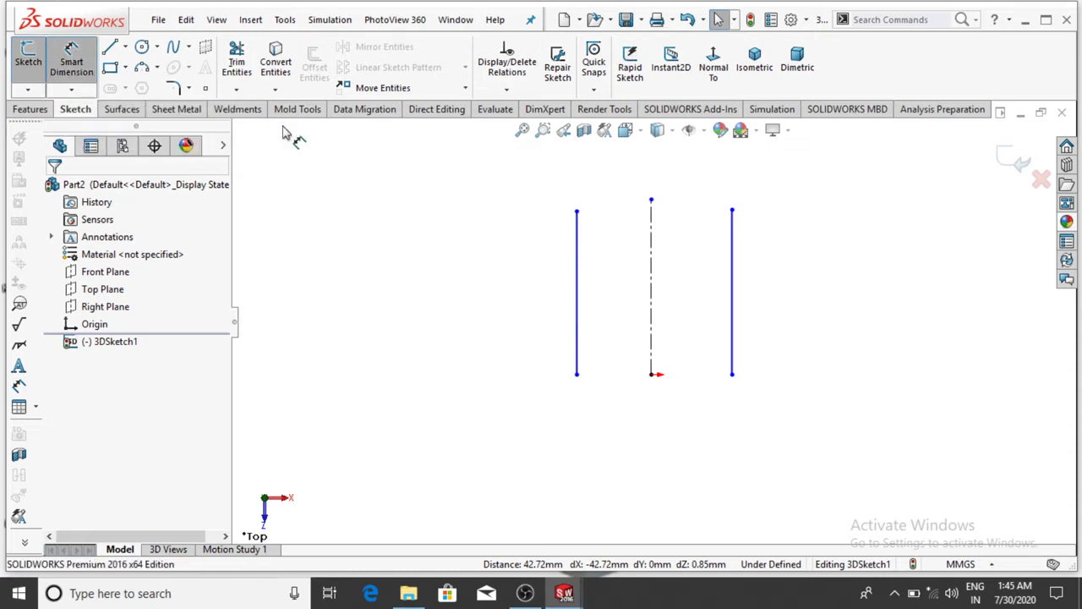
left_click(650, 279)
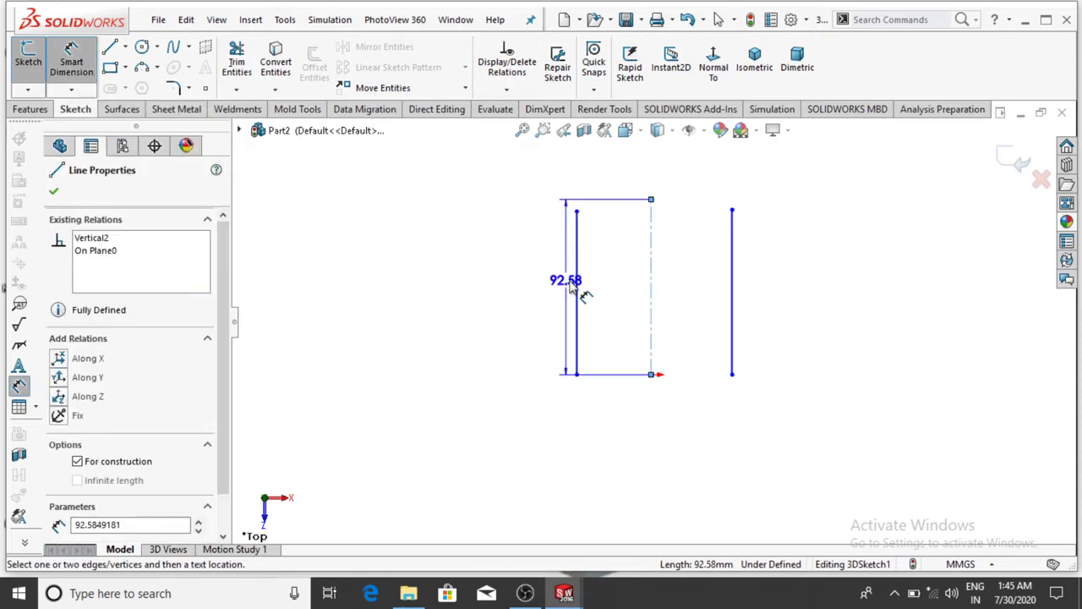
left_click(621, 355)
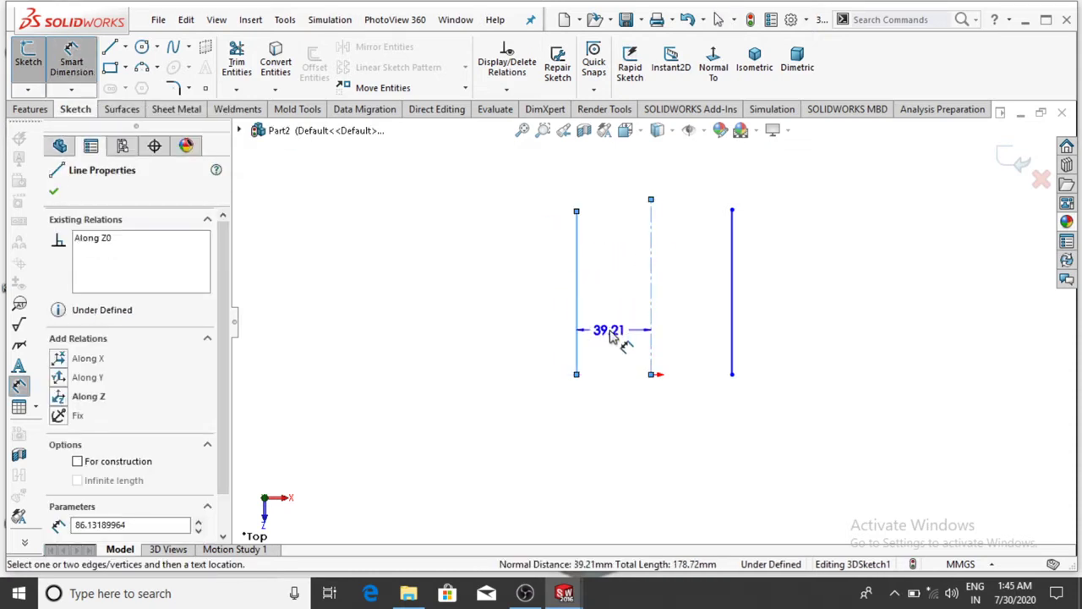
left_click(630, 340)
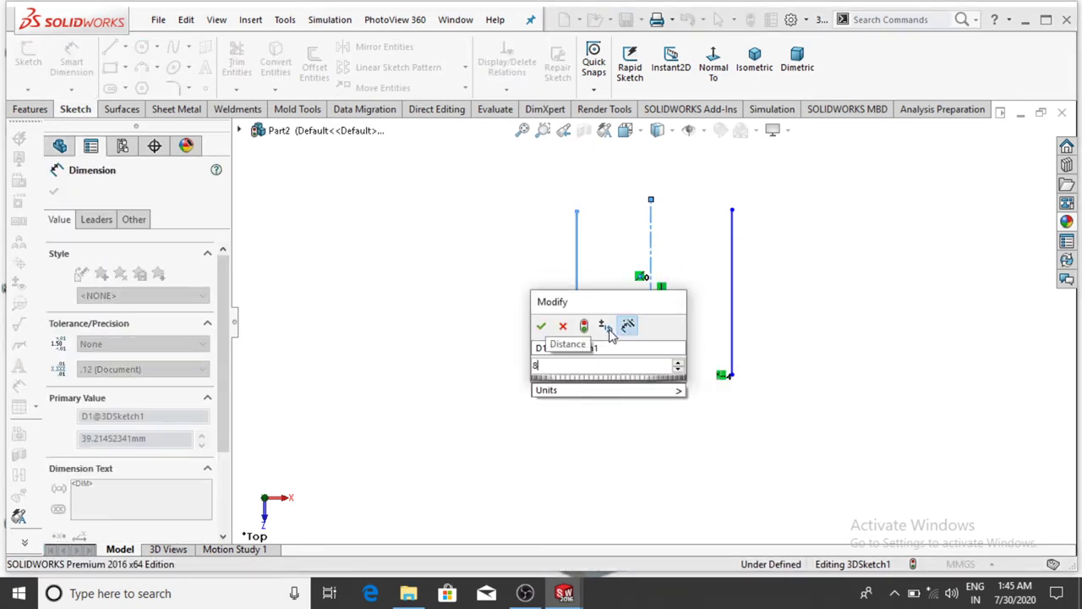
type("8")
key("Return")
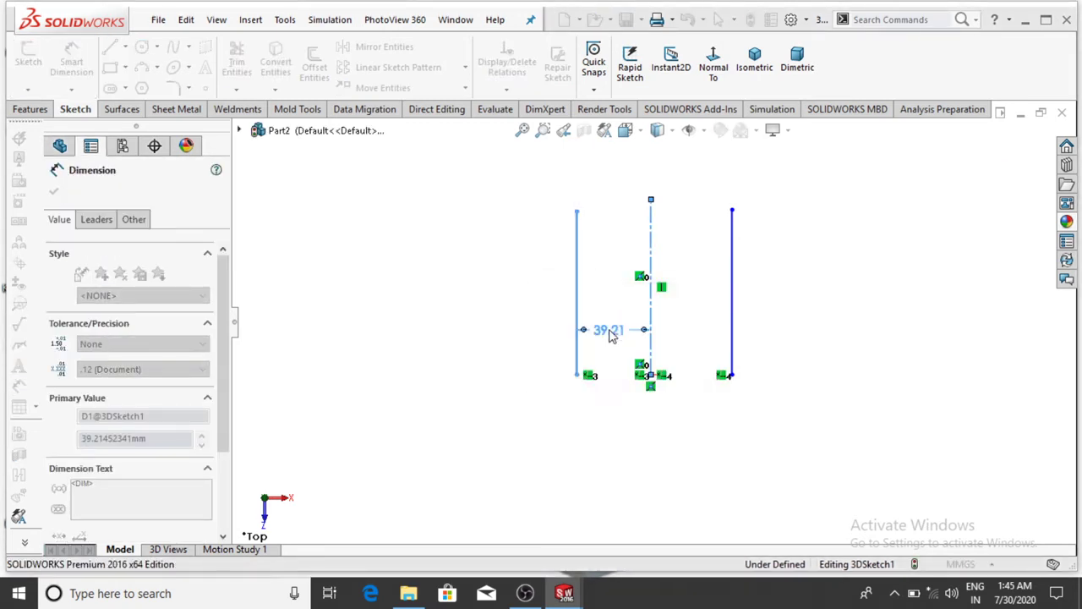
left_click(818, 361)
Dimension the distance between the right line and the centerline as 800 mm
scroll(651, 324, "up", 2)
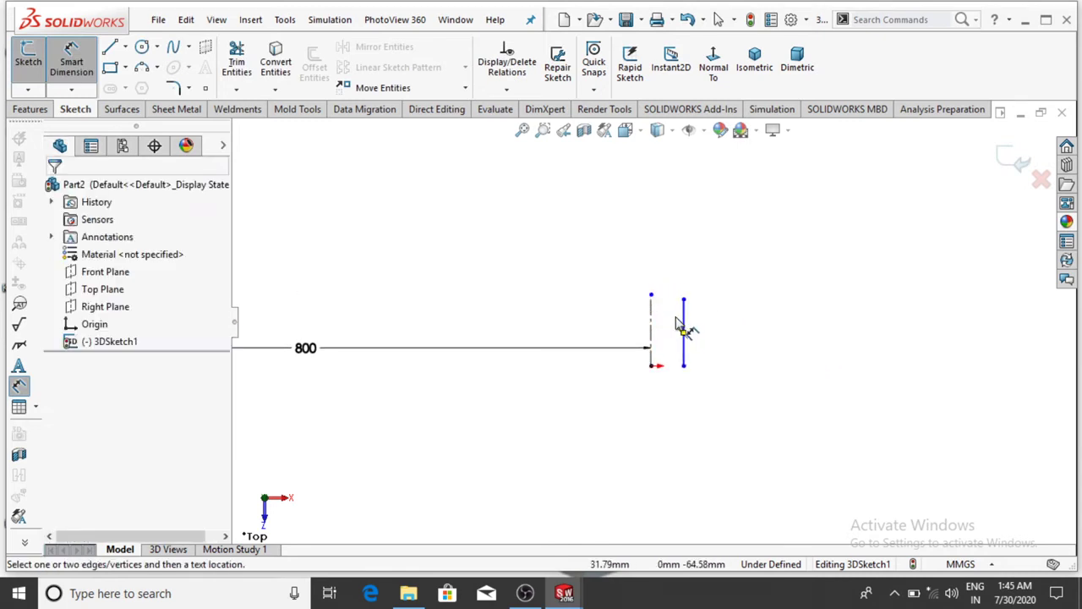
left_click(685, 325)
left_click(651, 317)
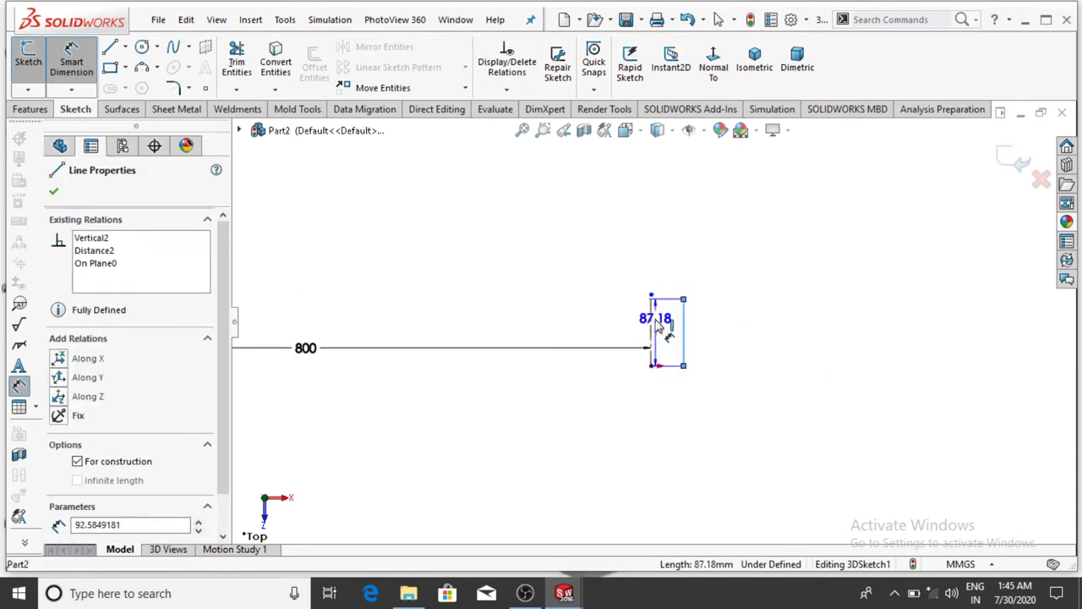
left_click(670, 239)
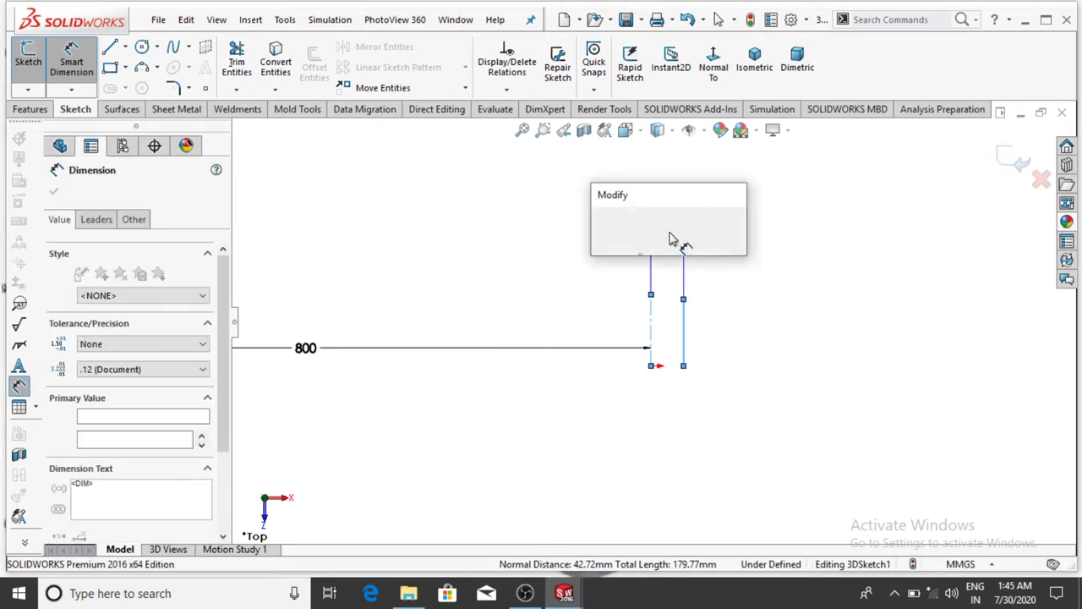
type("800")
key("Return")
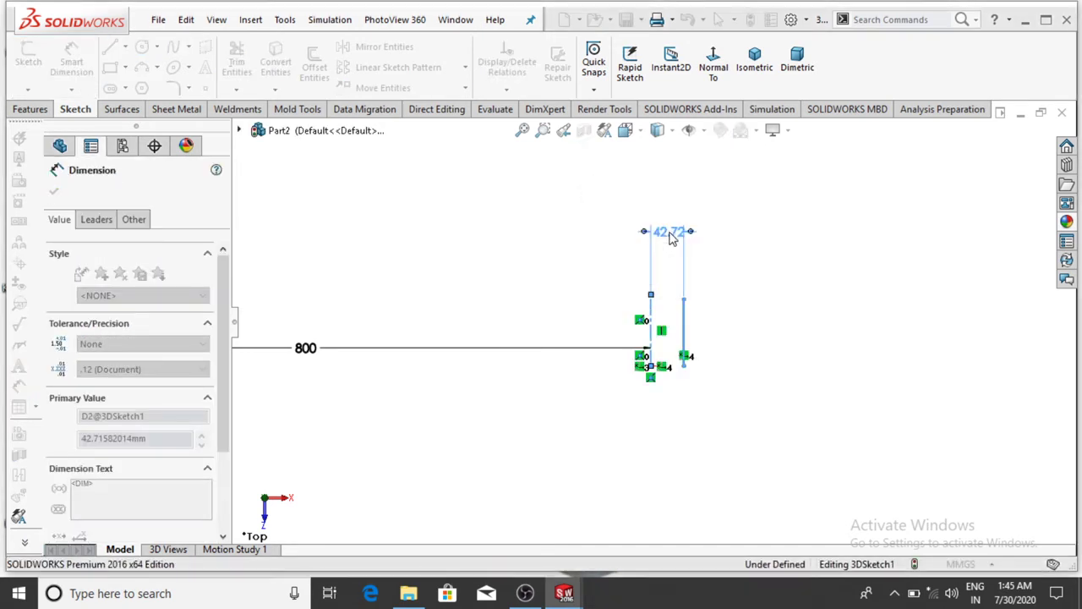
key("f")
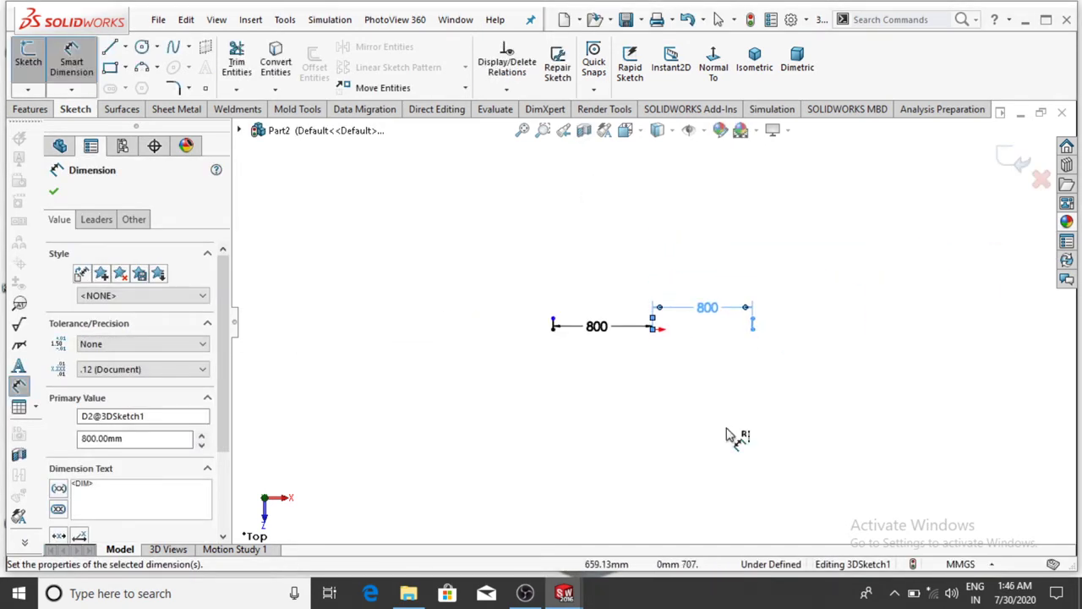
key("Escape")
scroll(558, 372, "down", 8)
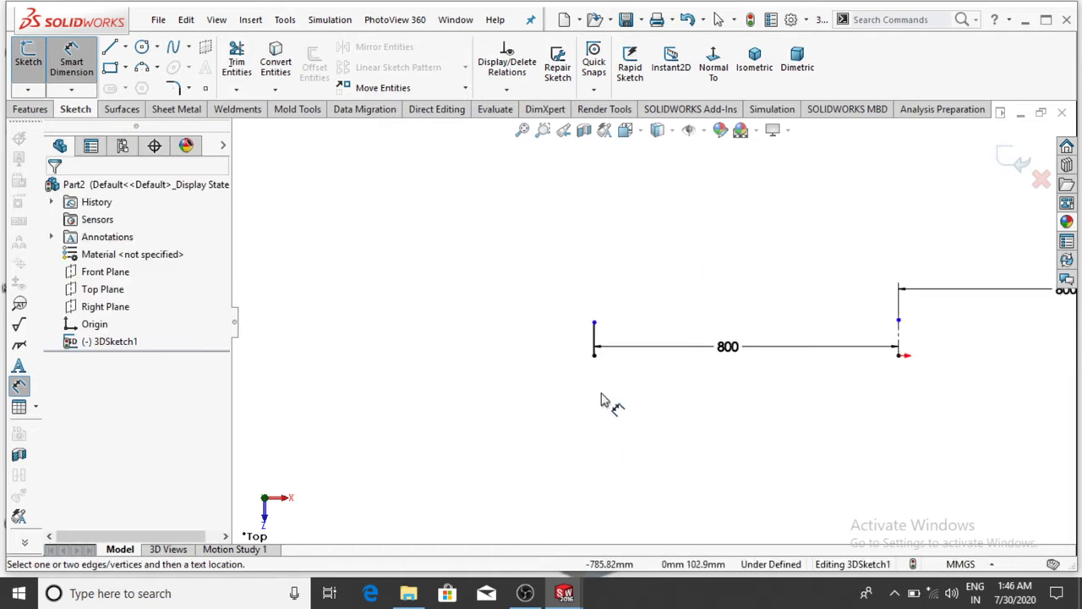
Dimension the left rail line's length as 5600 mm
left_click(597, 304)
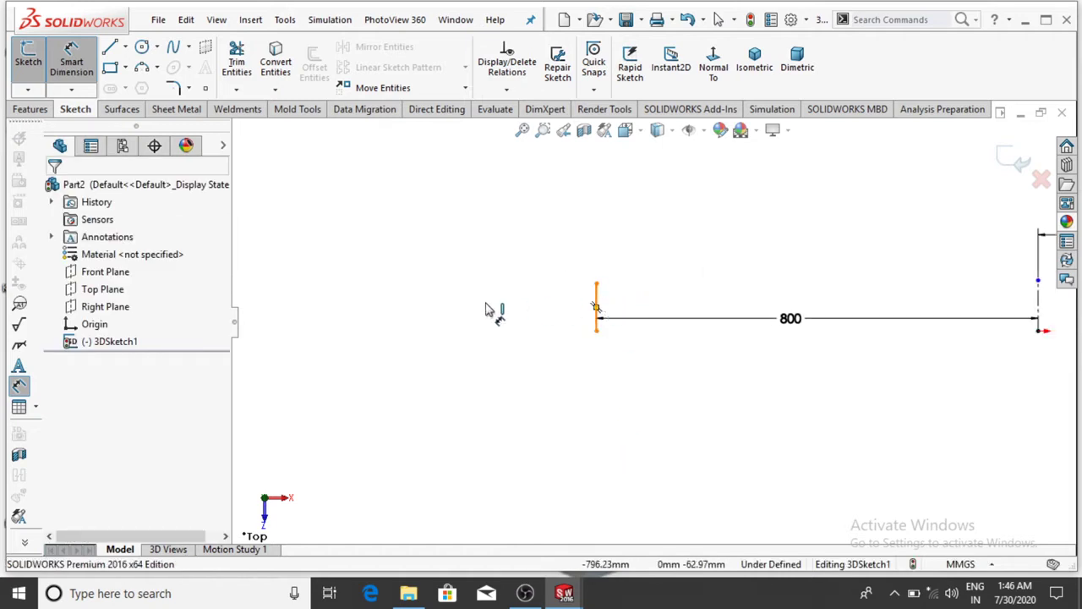
left_click(454, 310)
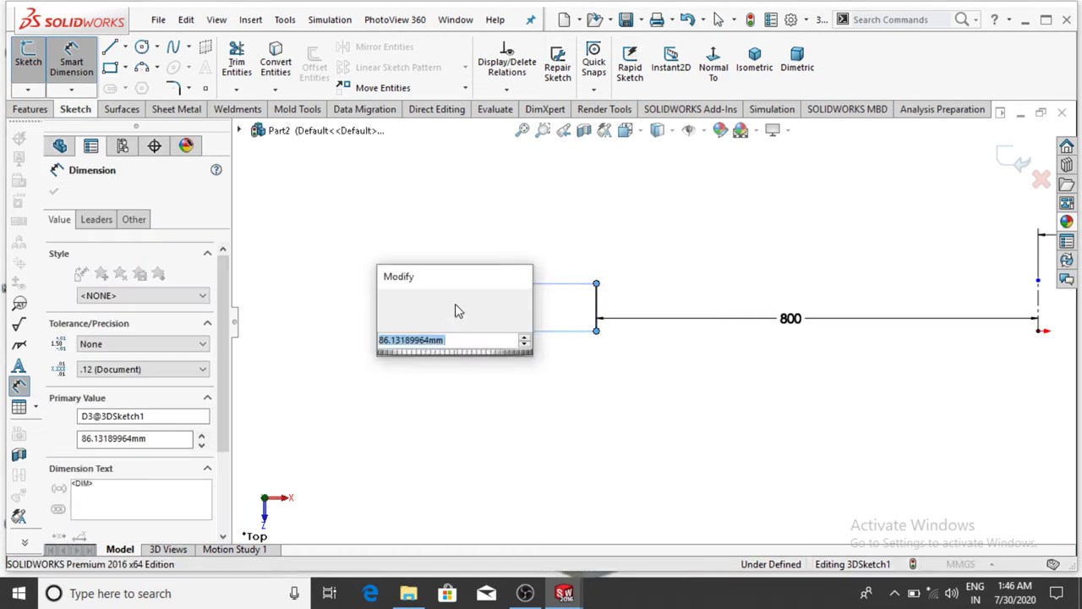
type("5600")
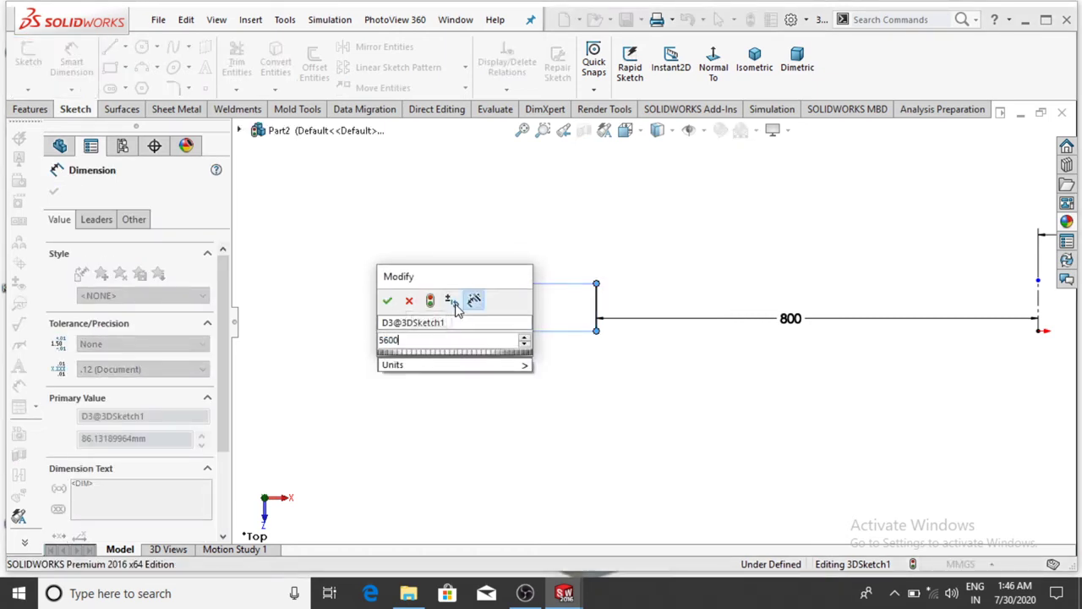
key("Return")
scroll(874, 478, "up", 8)
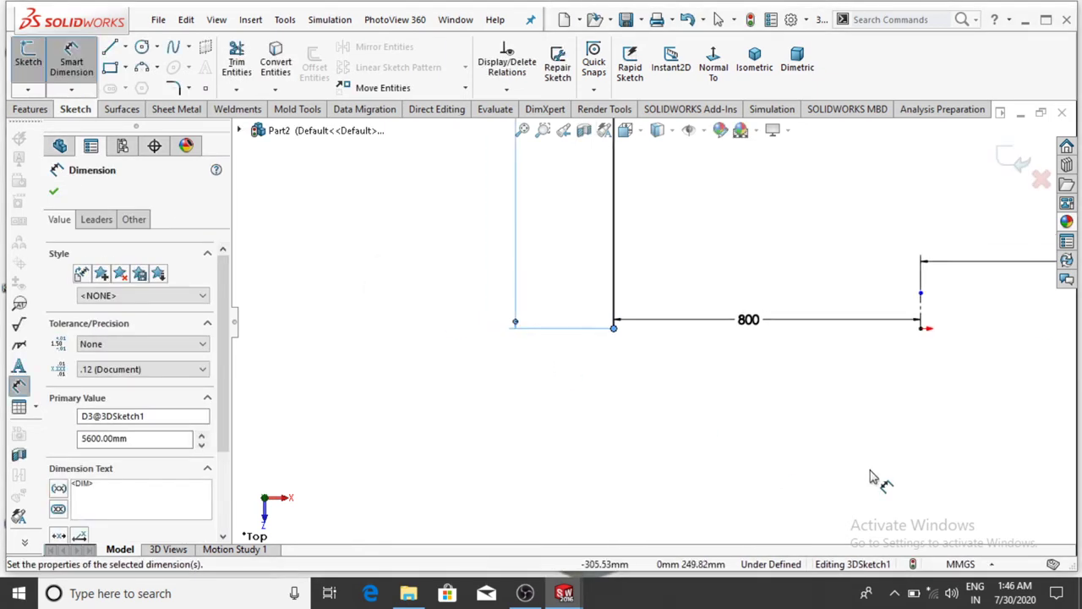
left_click(811, 322)
Dimension the right rail line's length as 5600 mm
scroll(763, 310, "down", 8)
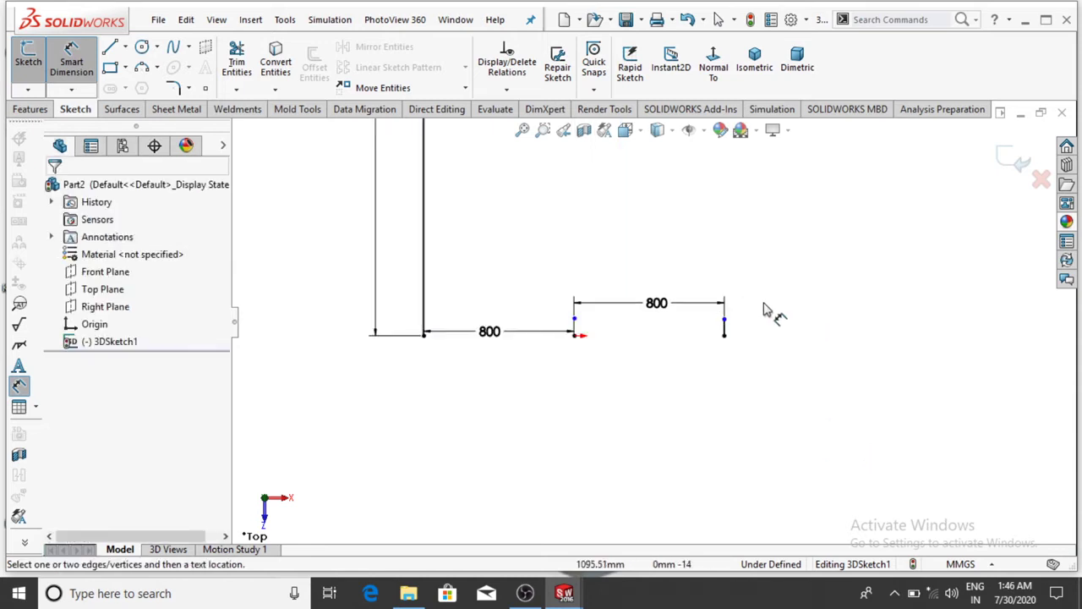
left_click(695, 359)
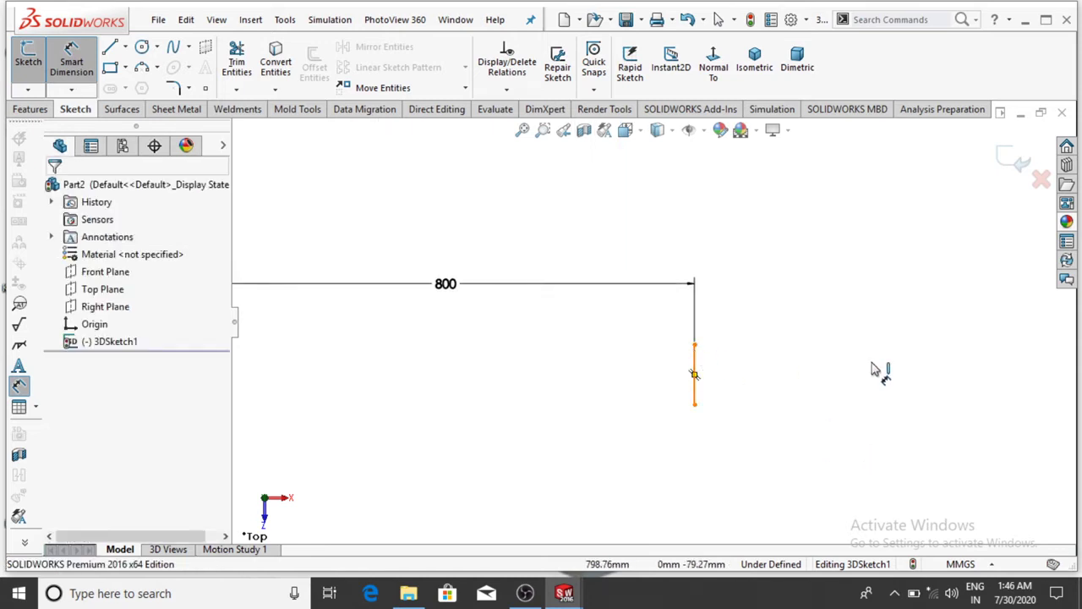
left_click(852, 369)
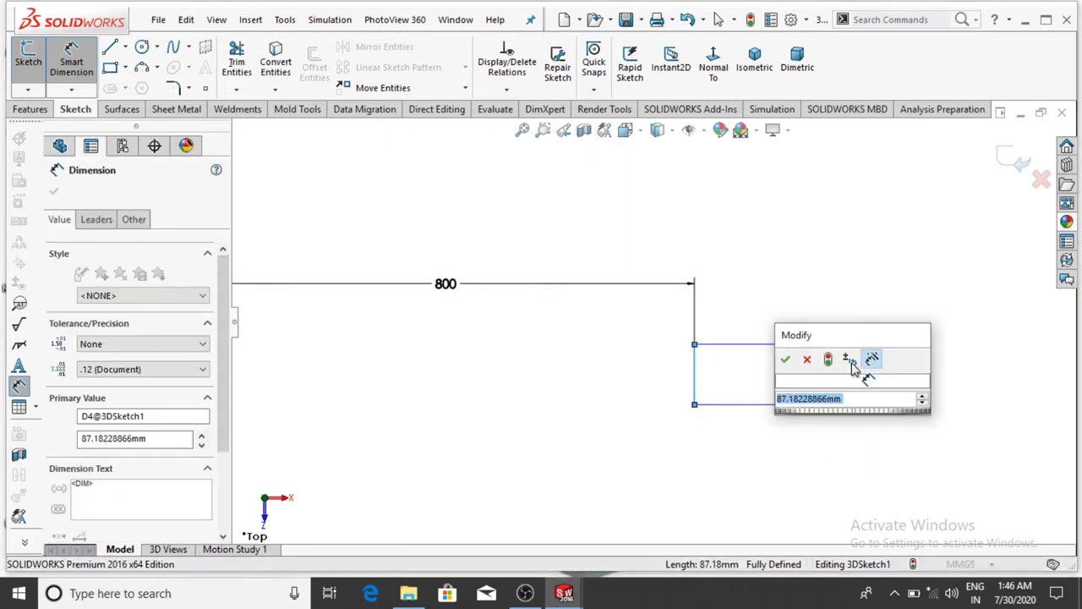
type("5600")
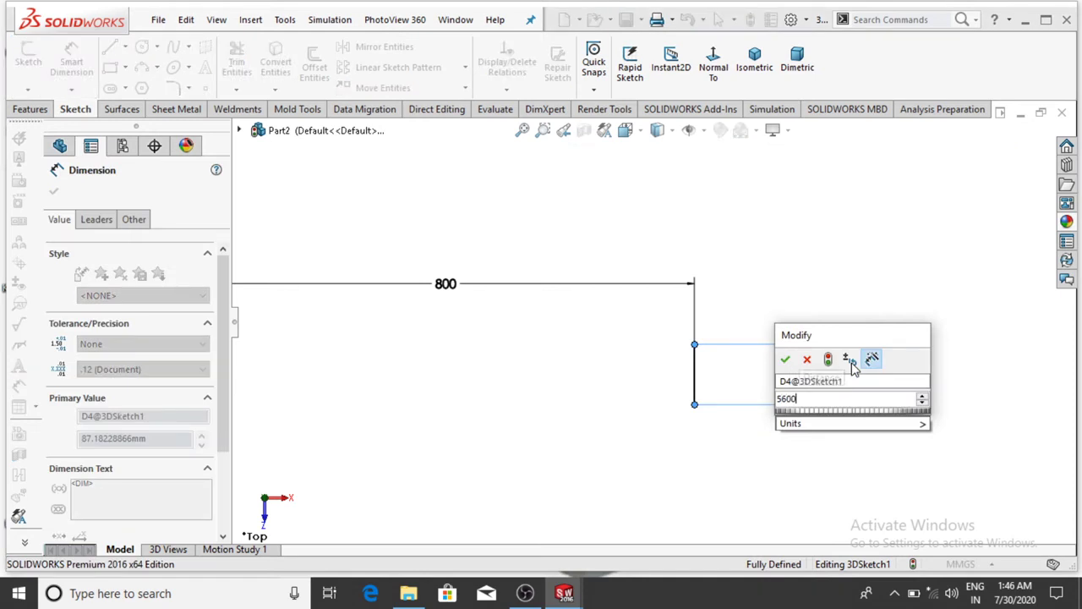
key("Escape")
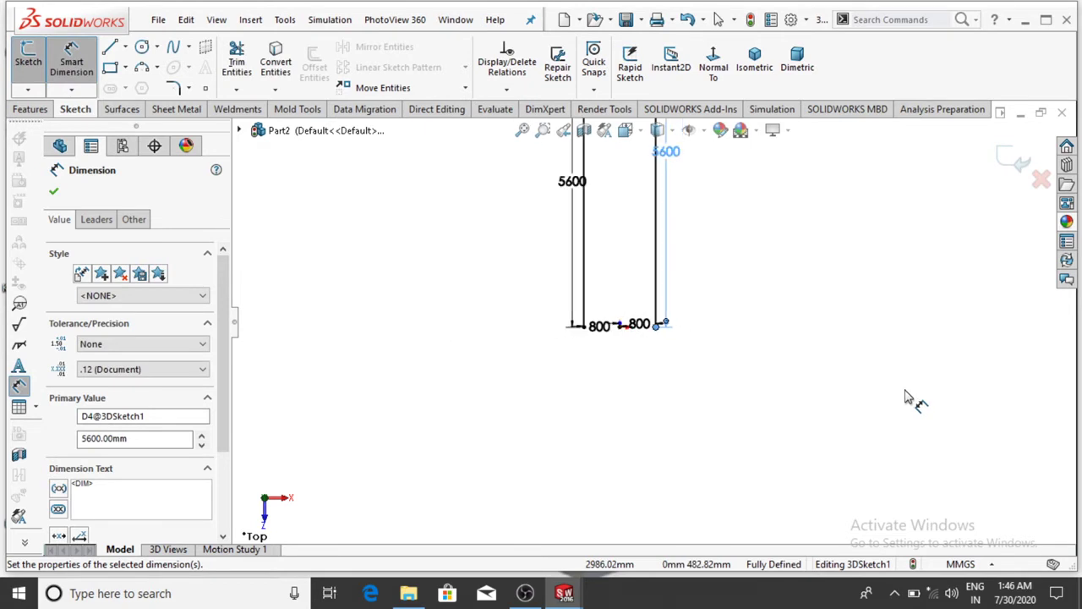
left_click(793, 272)
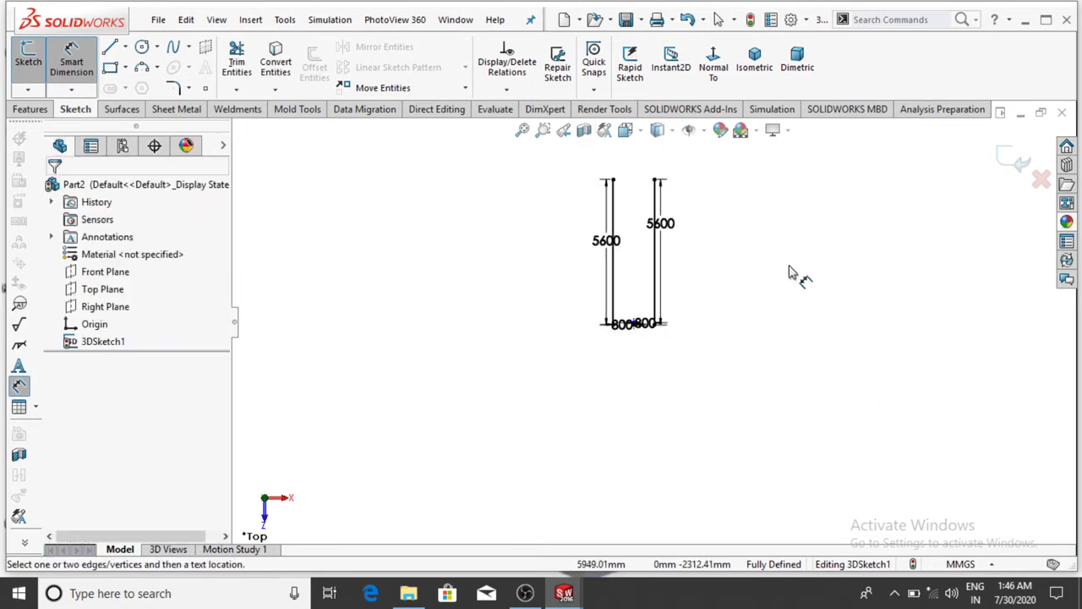
Draw the first horizontal rung line from the left rail to the right rail, about 995 mm above their lower ends
scroll(615, 182, "down", 5)
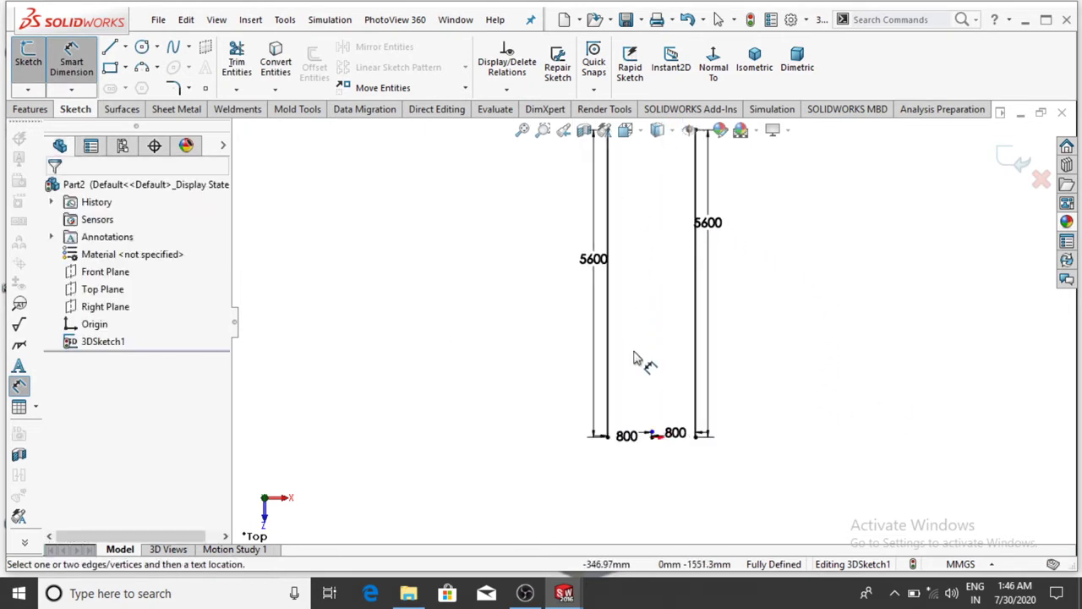
scroll(641, 351, "up", 2)
scroll(641, 311, "down", 2)
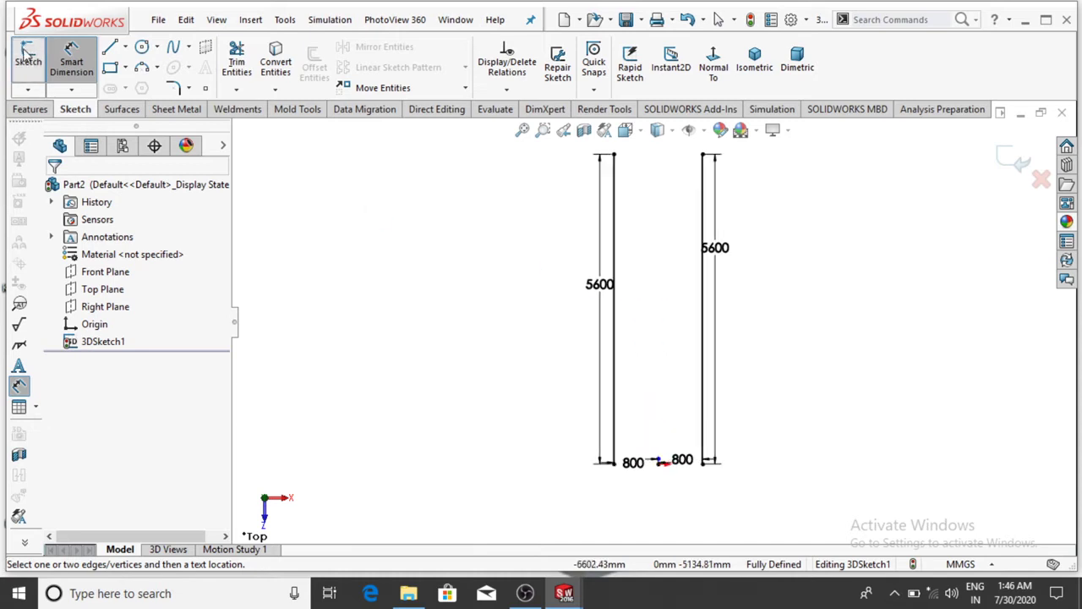
left_click(110, 49)
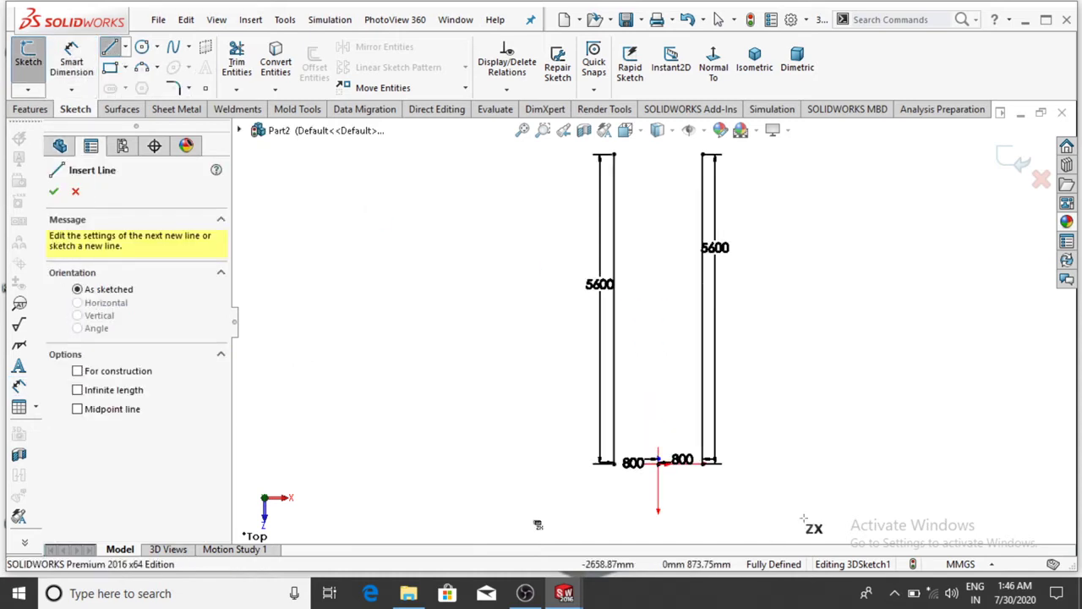
scroll(624, 382, "down", 1)
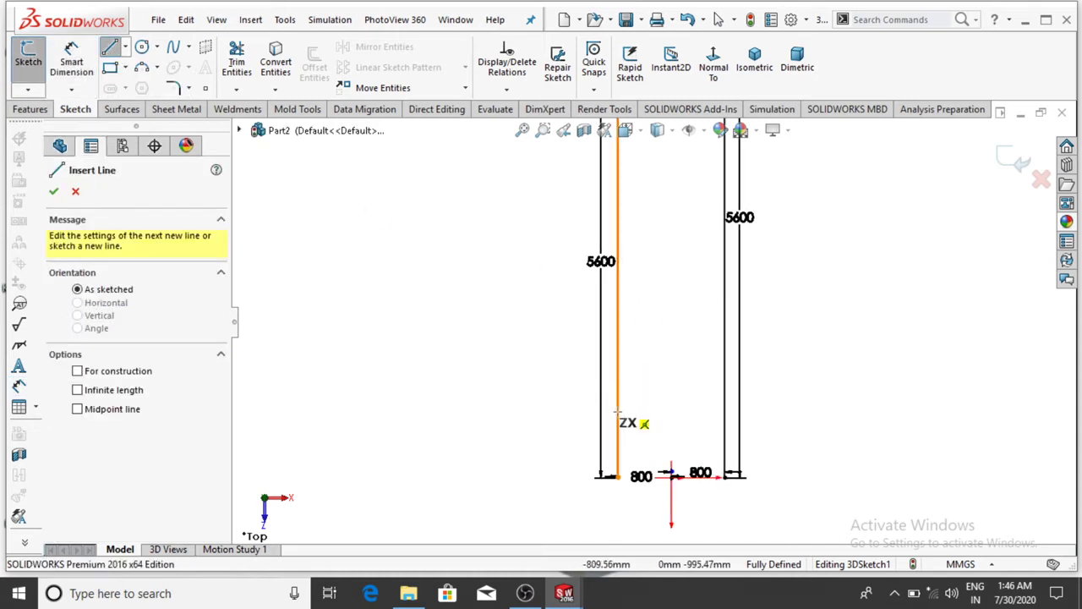
left_click(617, 411)
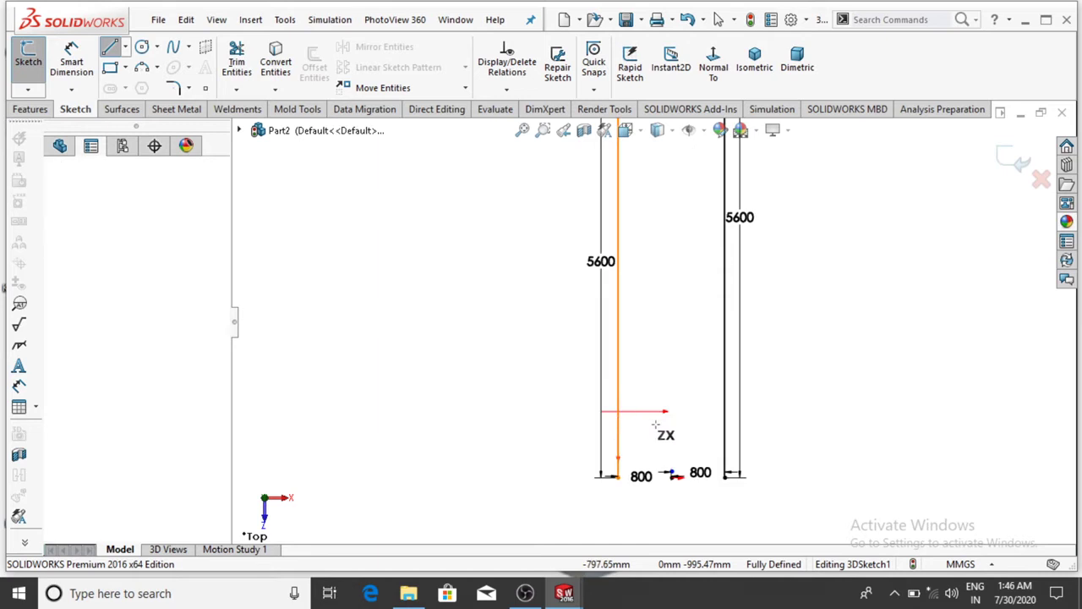
left_click(725, 412)
key("Escape")
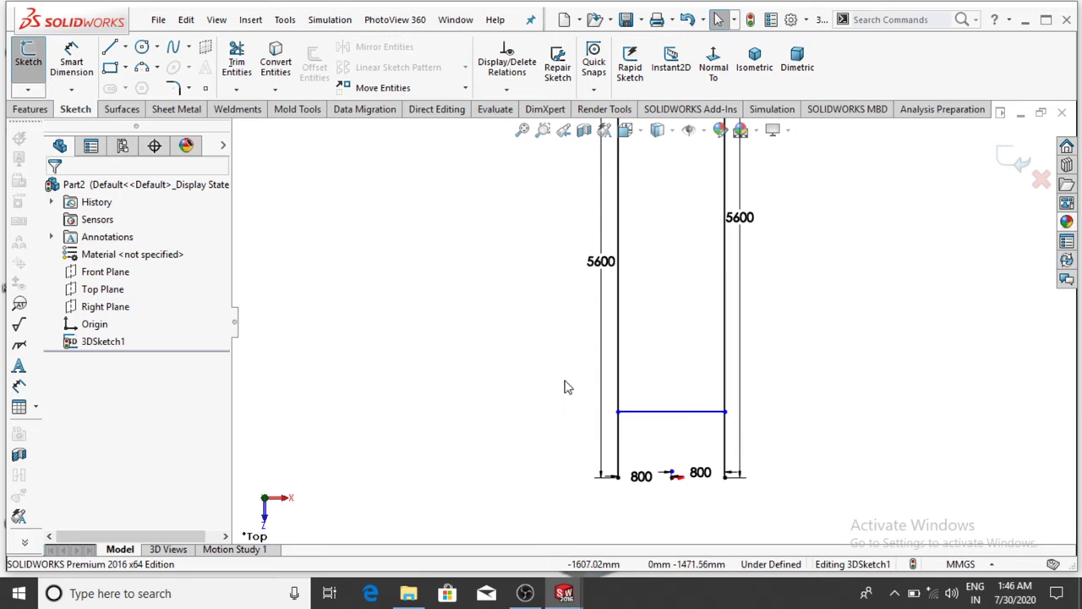
Dimension the distance from the left rail's lower endpoint to the first rung's left endpoint as 700 mm
left_click(618, 412)
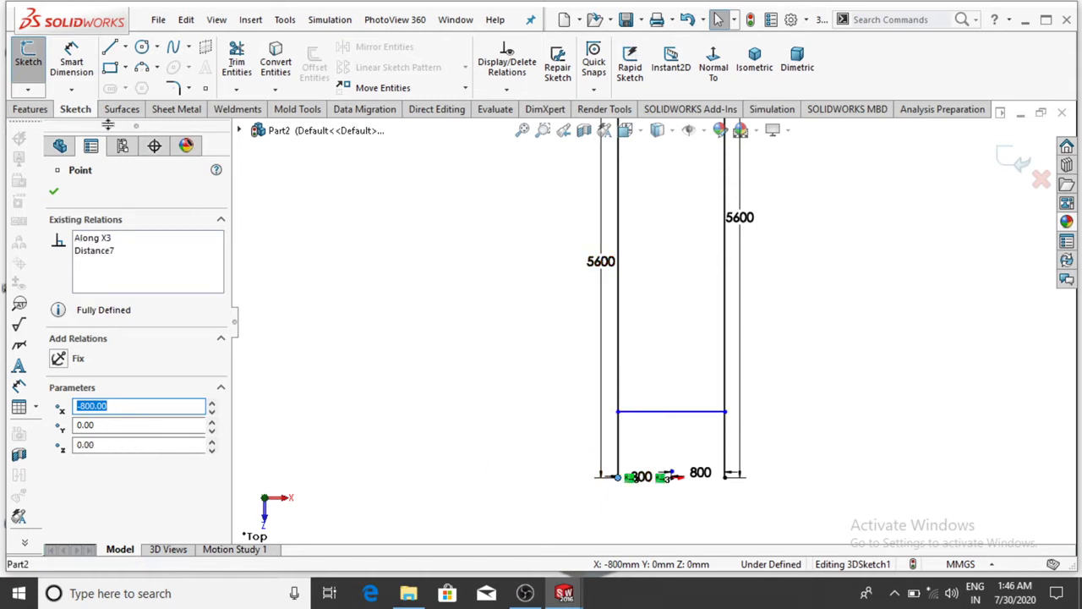
left_click(72, 64)
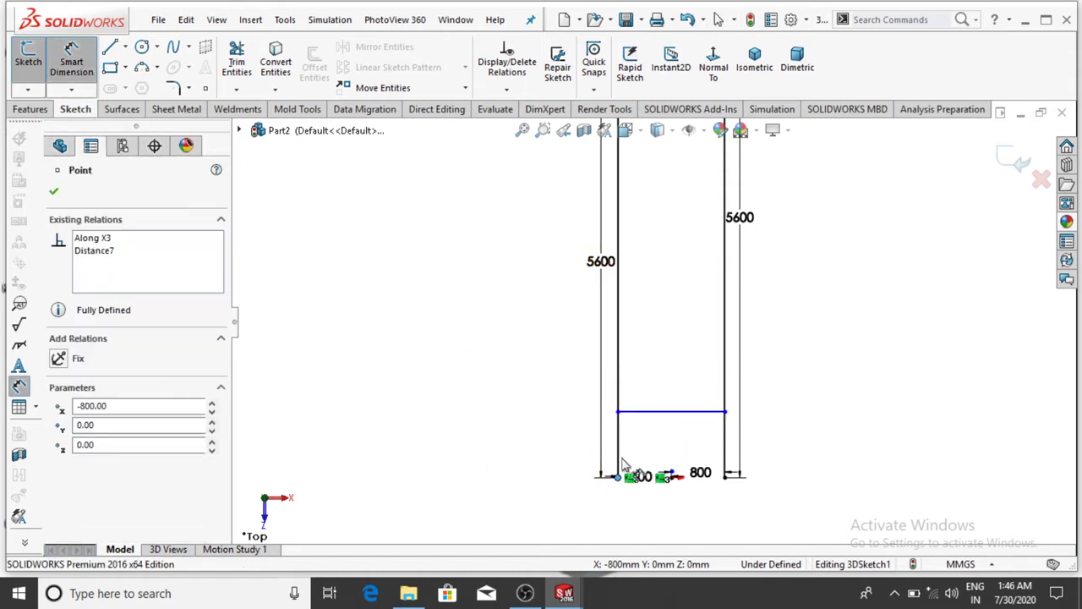
left_click(620, 415)
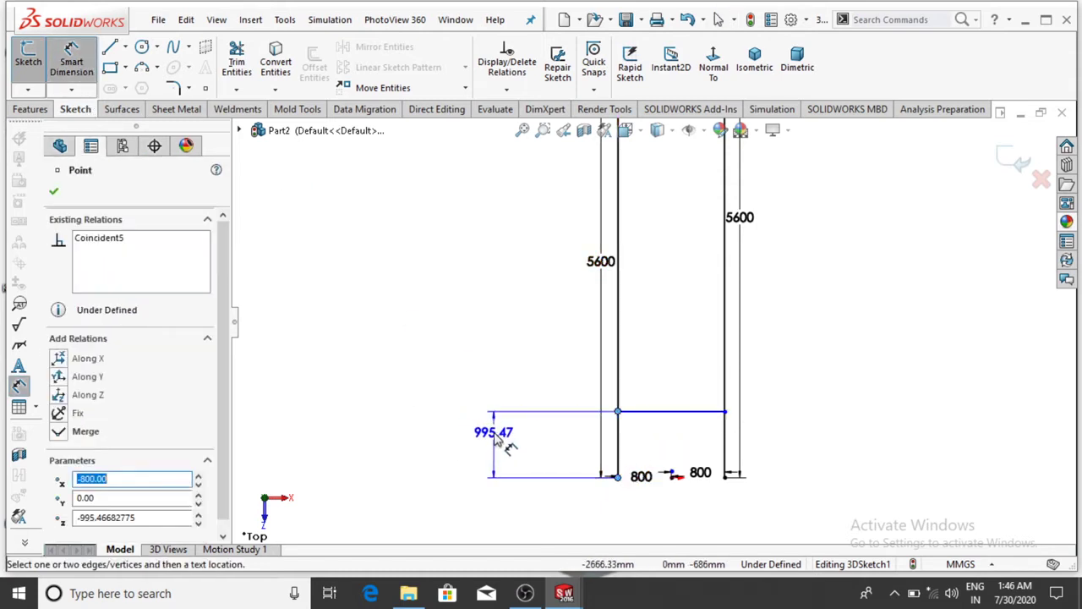
left_click(498, 440)
type("700")
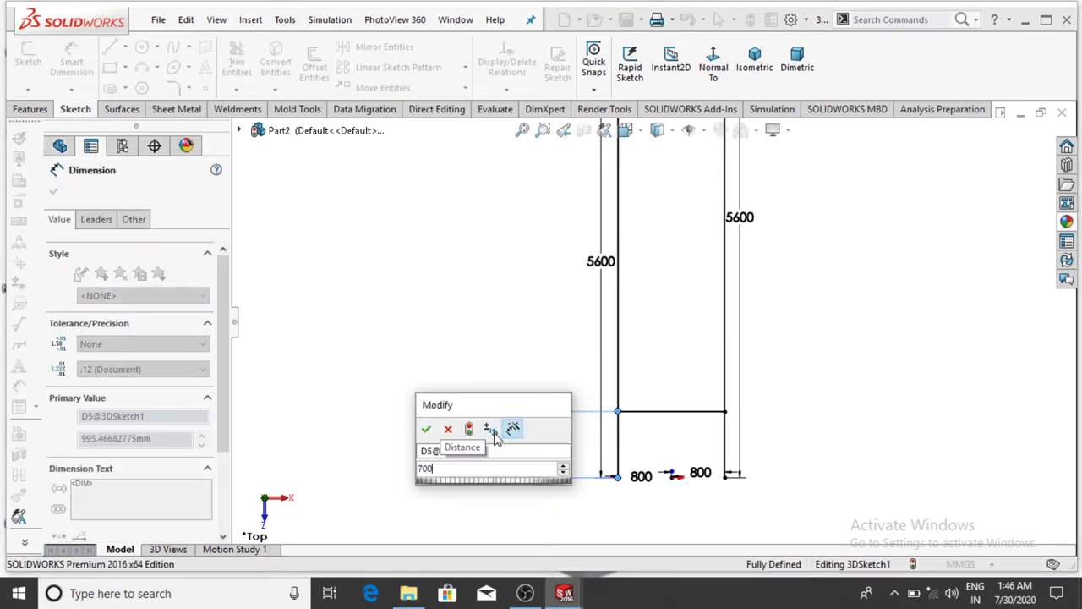
key("Escape")
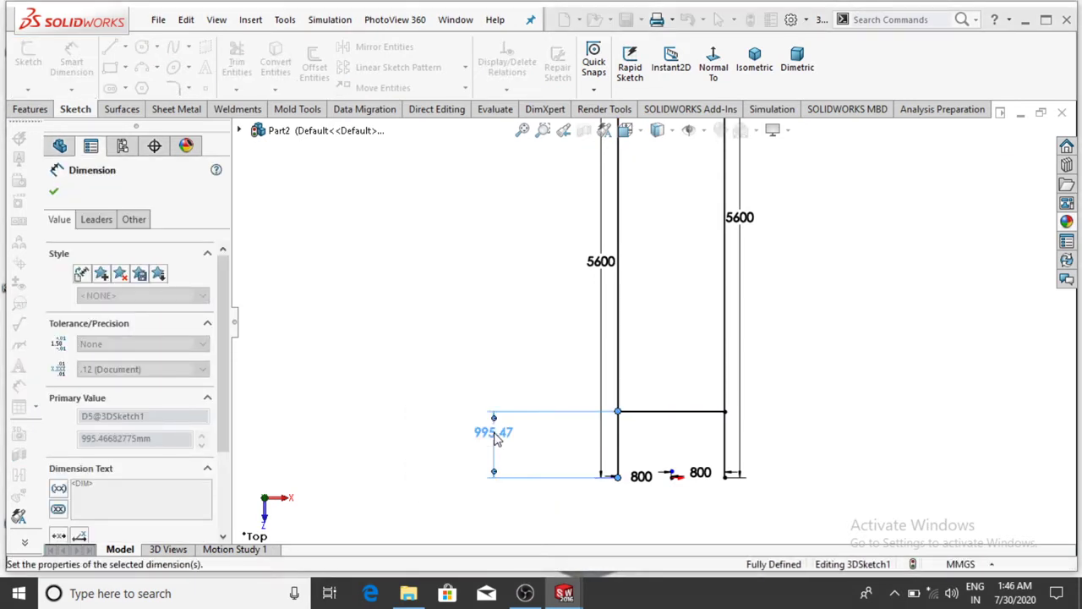
left_click(811, 409)
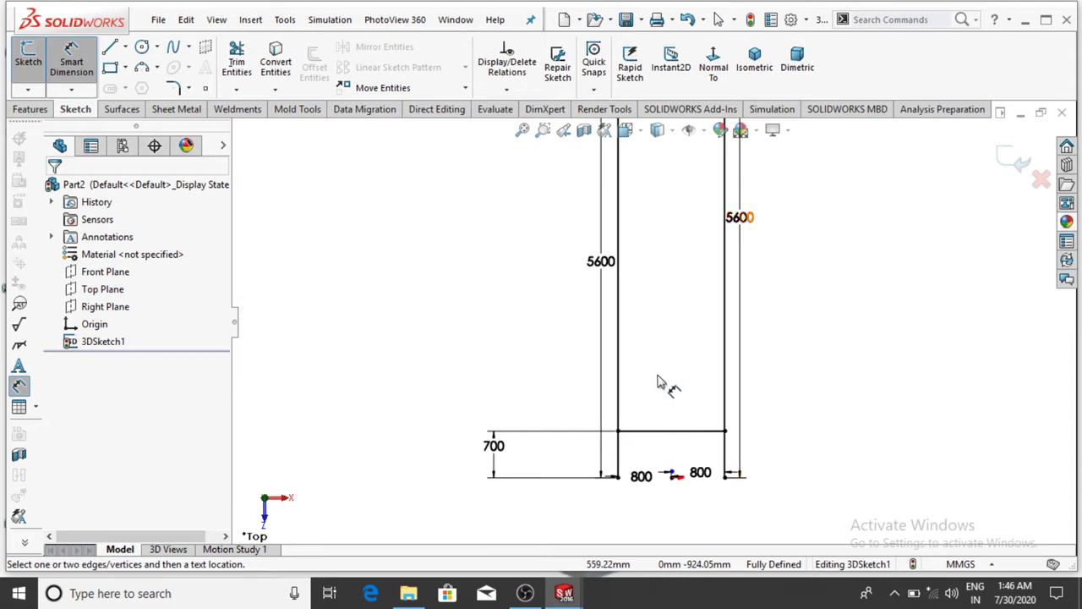
Draw a second horizontal rung line between the two rails, about 880 mm above the first rung
scroll(659, 382, "down", 1)
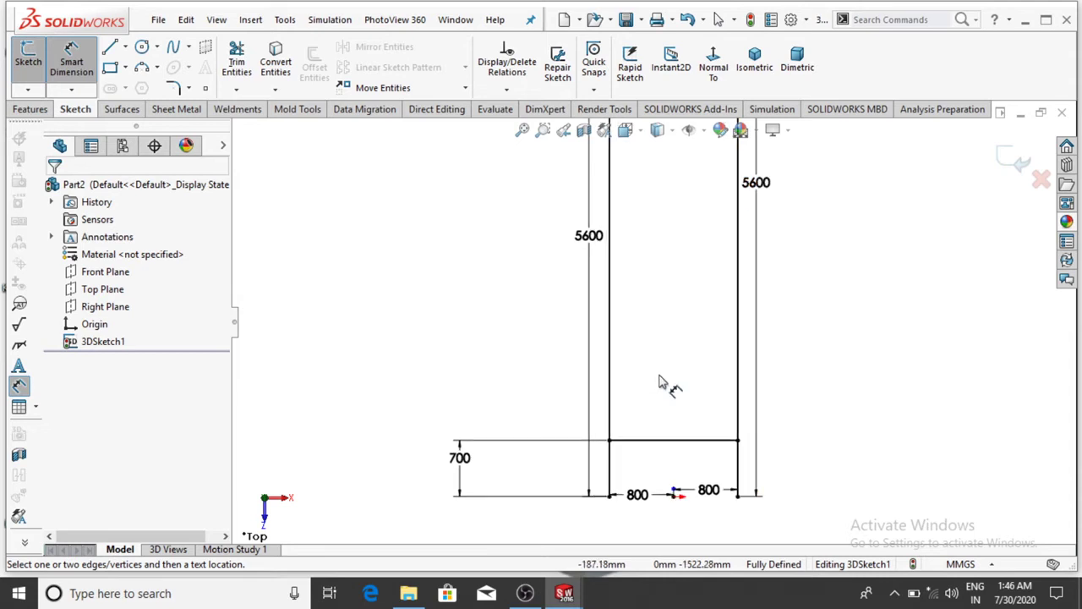
left_click(110, 49)
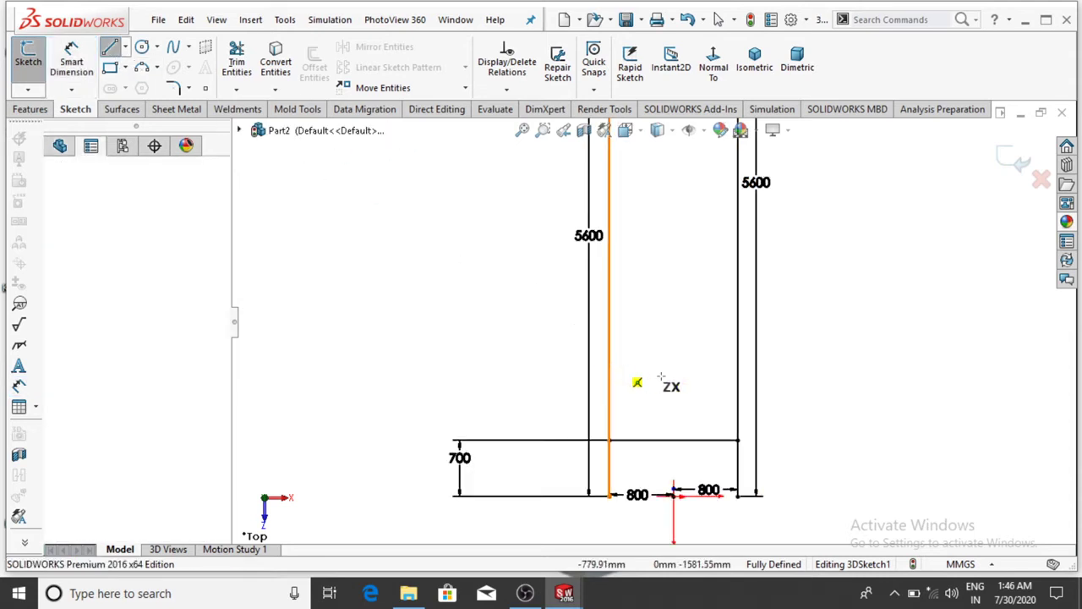
left_click(609, 368)
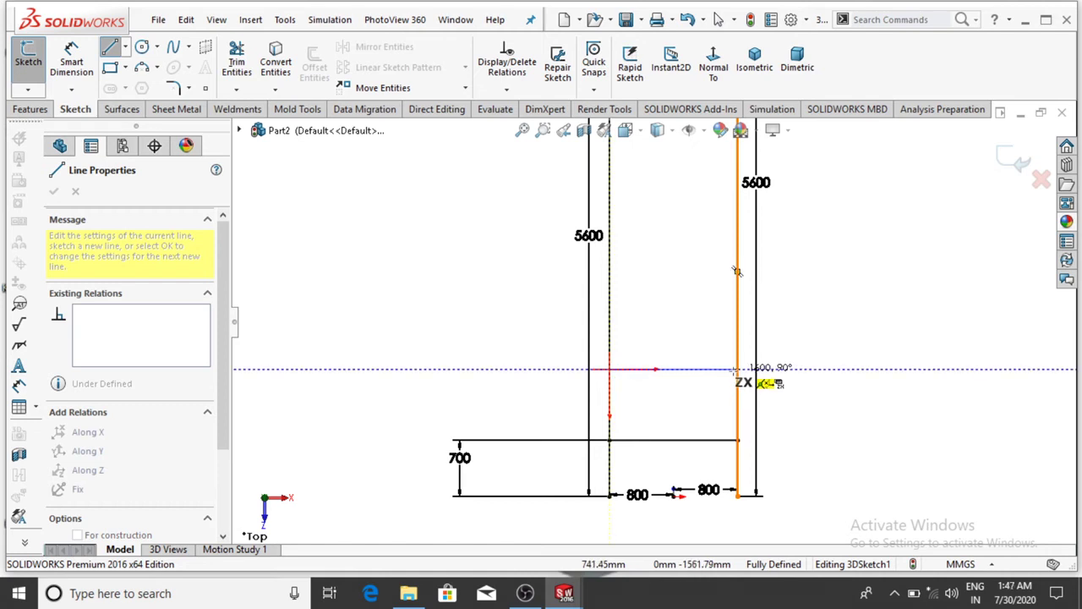
left_click(737, 369)
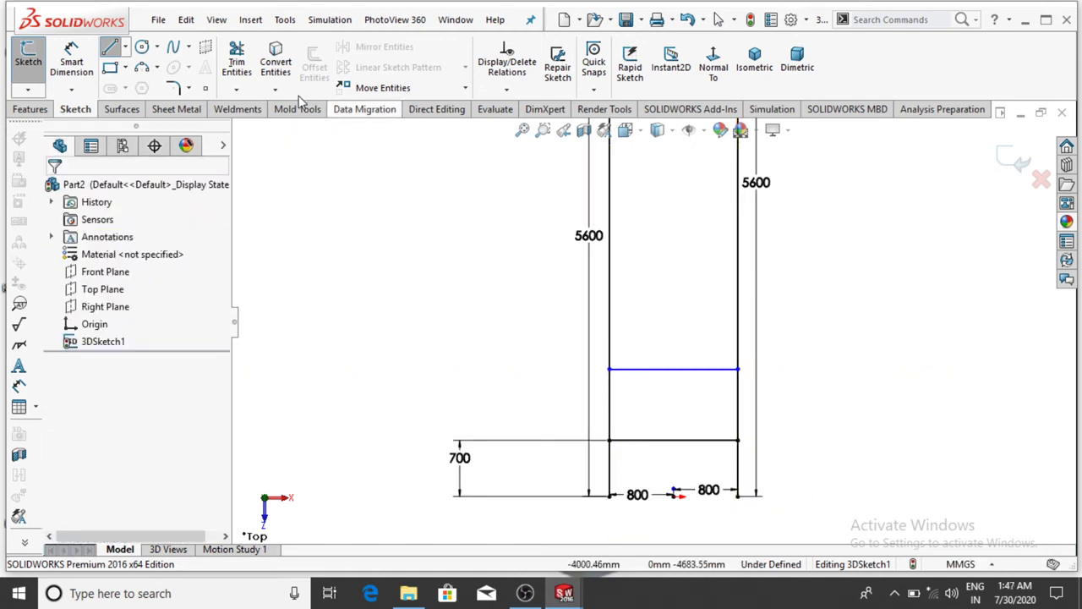
left_click(718, 19)
left_click(109, 48)
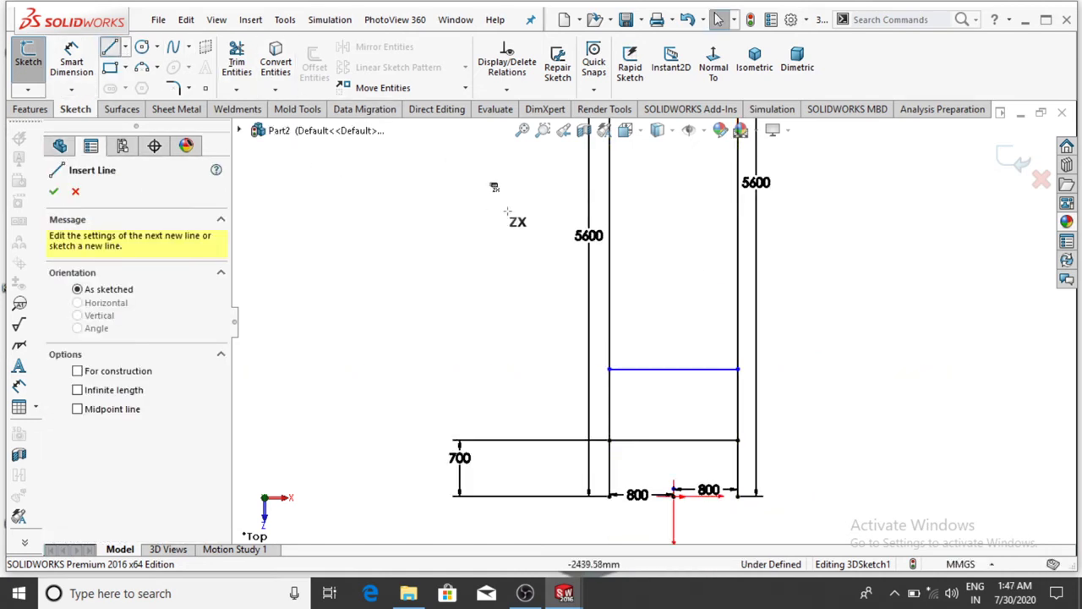
left_click(609, 293)
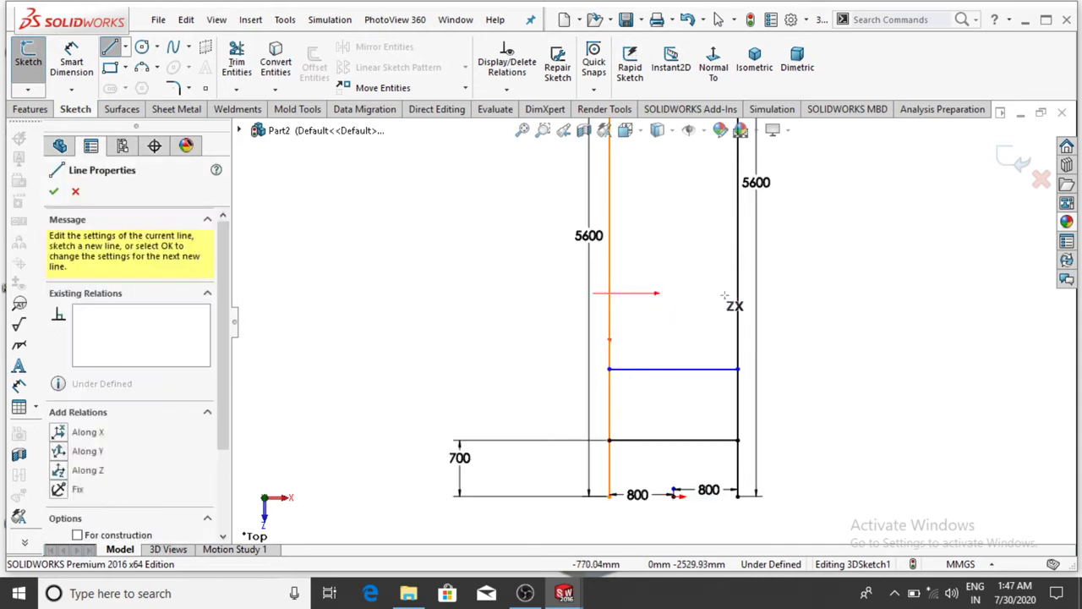
left_click(742, 292)
key("Escape")
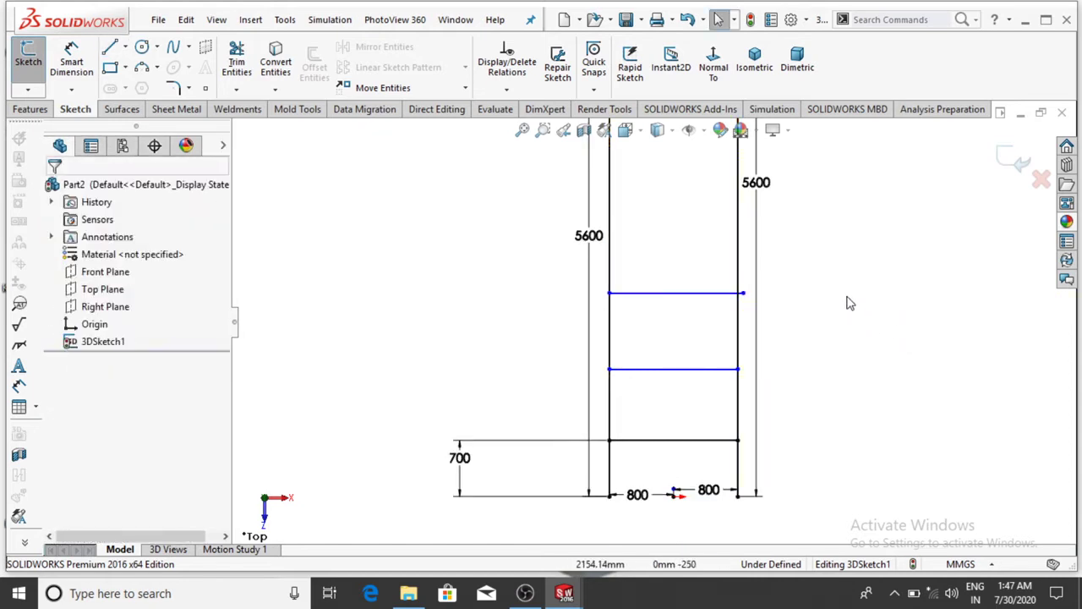
key("ctrl+z")
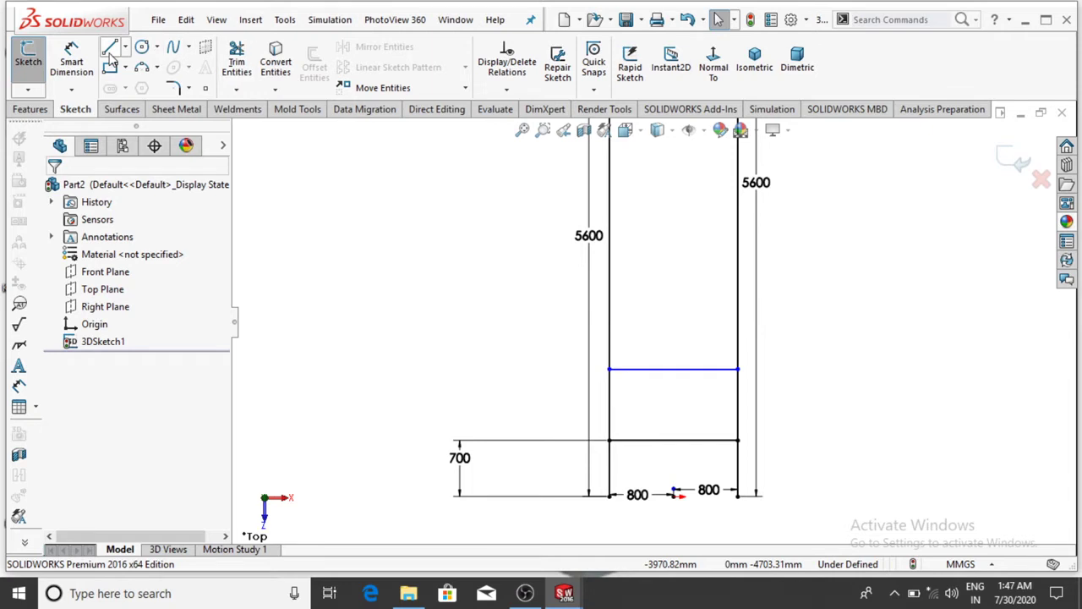
Draw a third horizontal rung line between the two rails, about 2490 mm above their lower ends
left_click(608, 296)
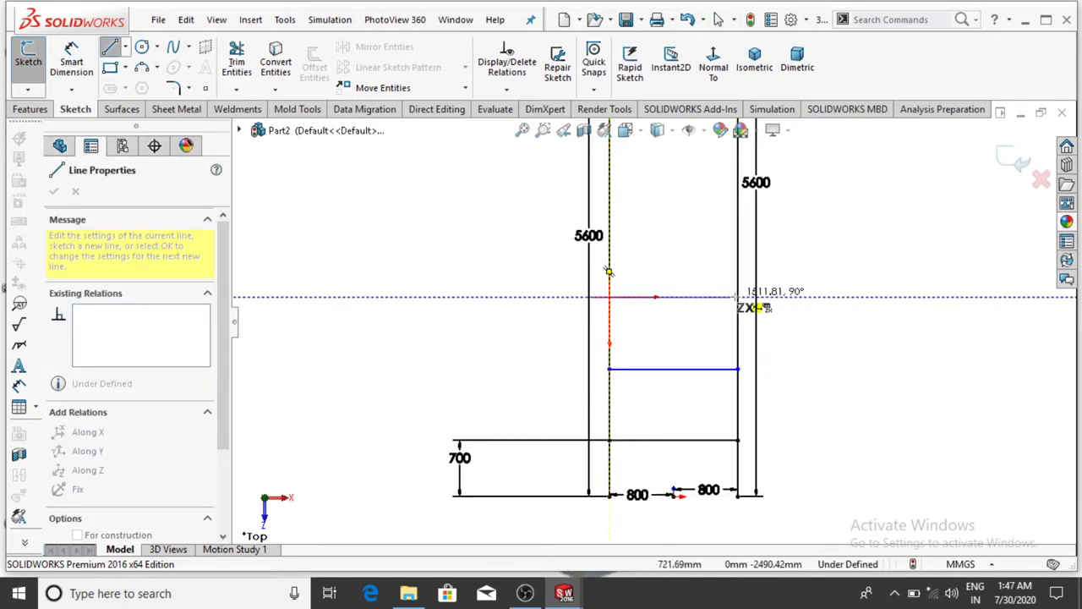
left_click(737, 296)
key("Escape")
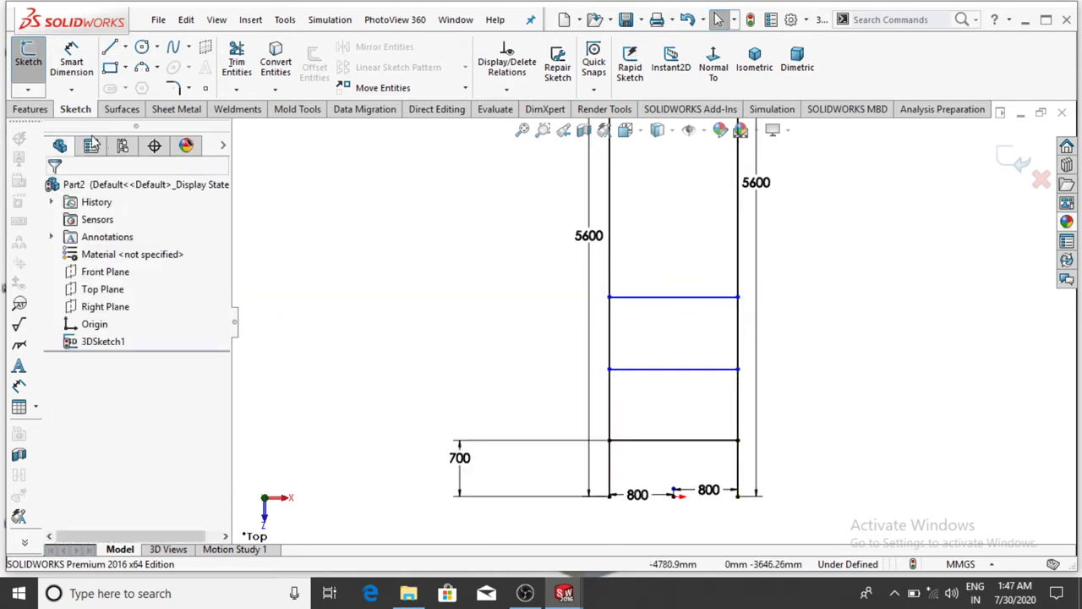
Dimension the distance between the left endpoints of the first and second rungs as 700 mm
left_click(82, 63)
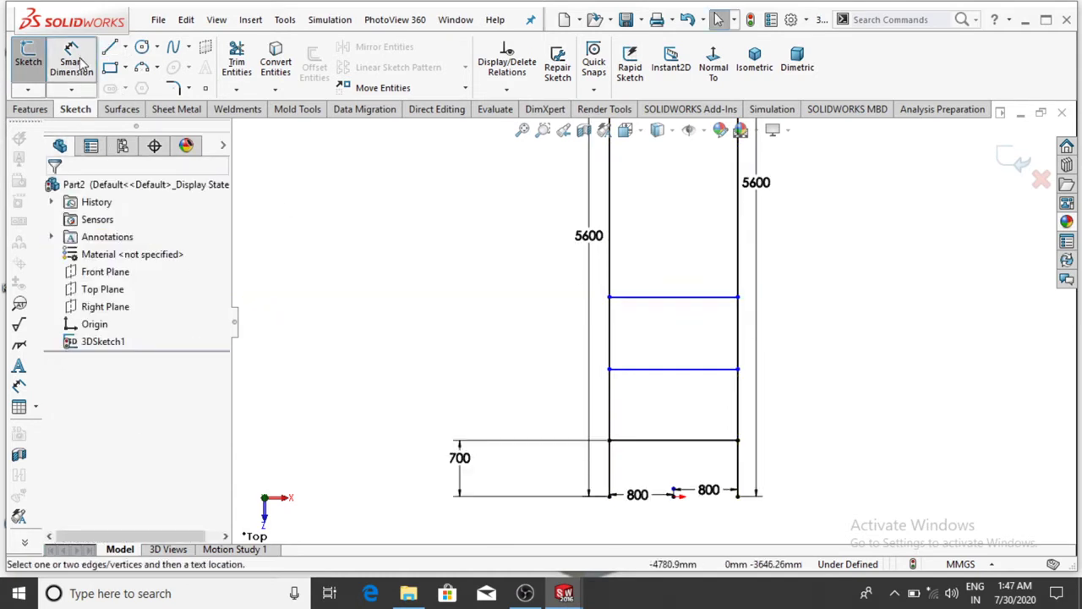
left_click(609, 370)
left_click(609, 439)
left_click(516, 406)
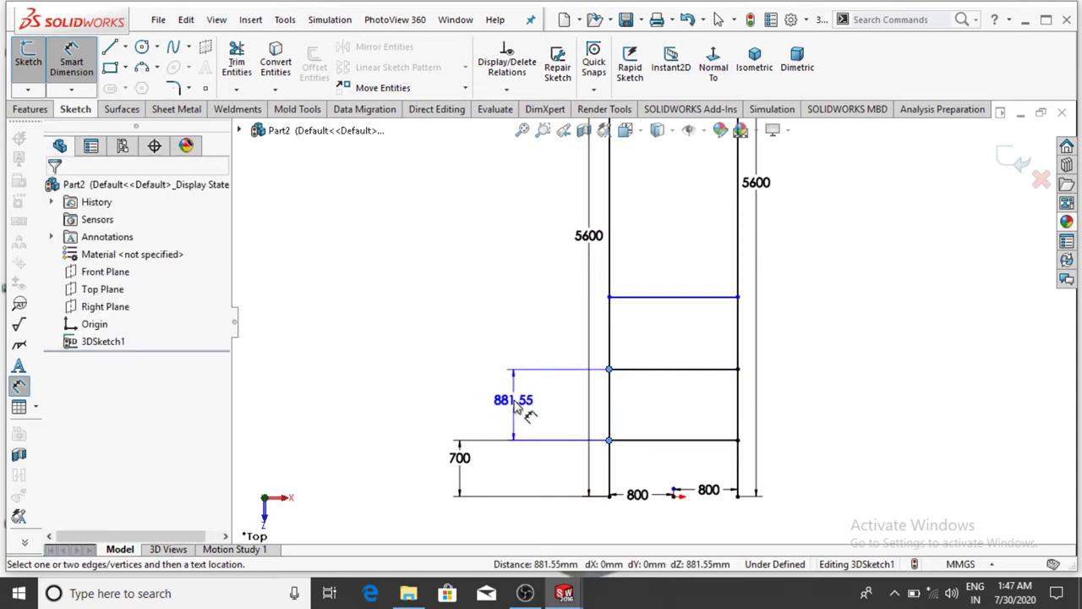
type("7")
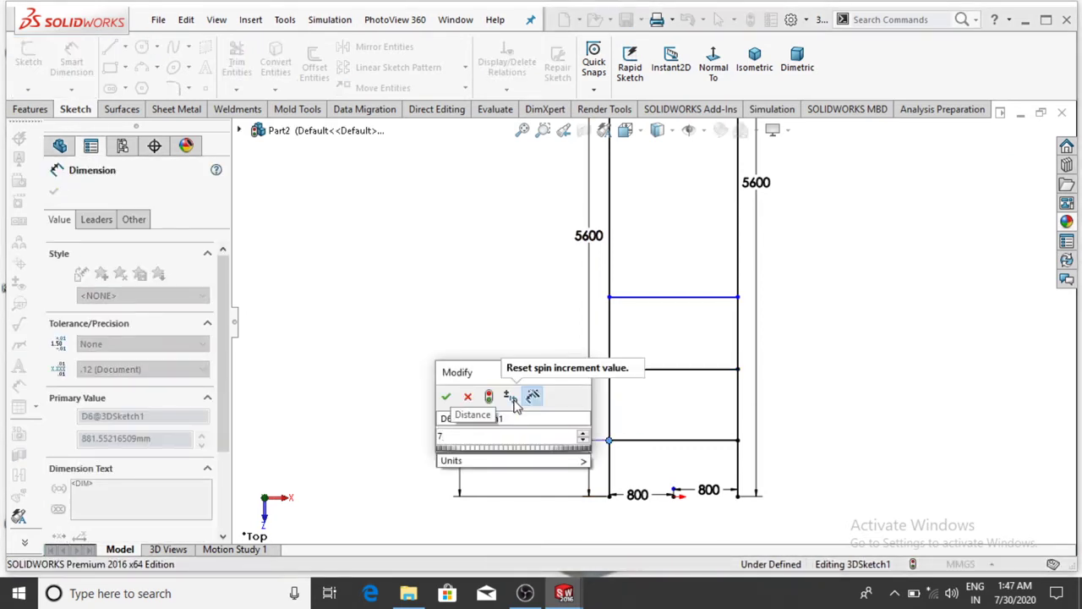
type("00")
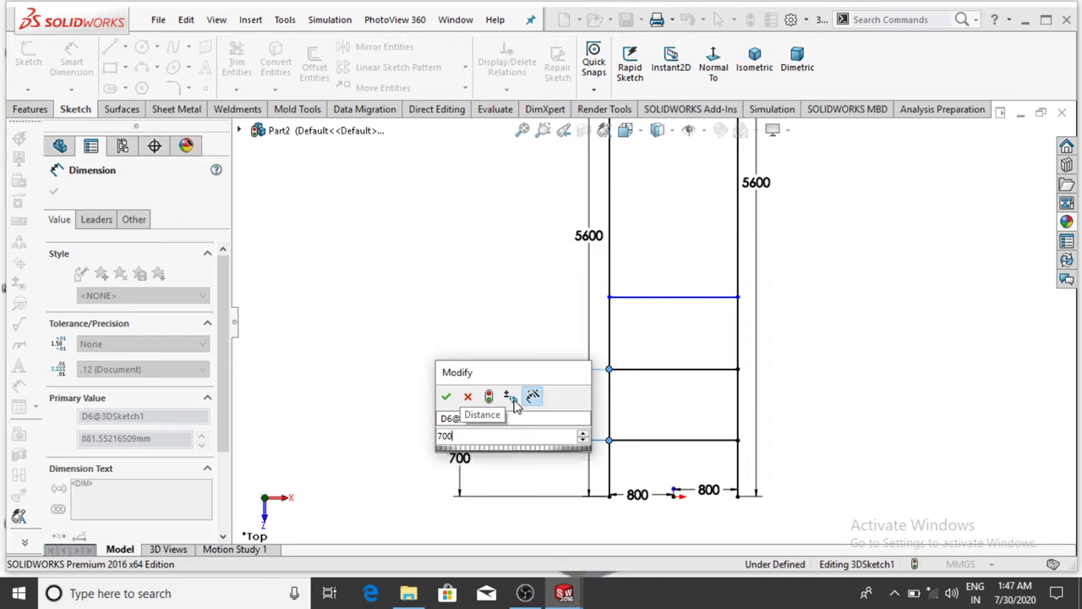
key("Return")
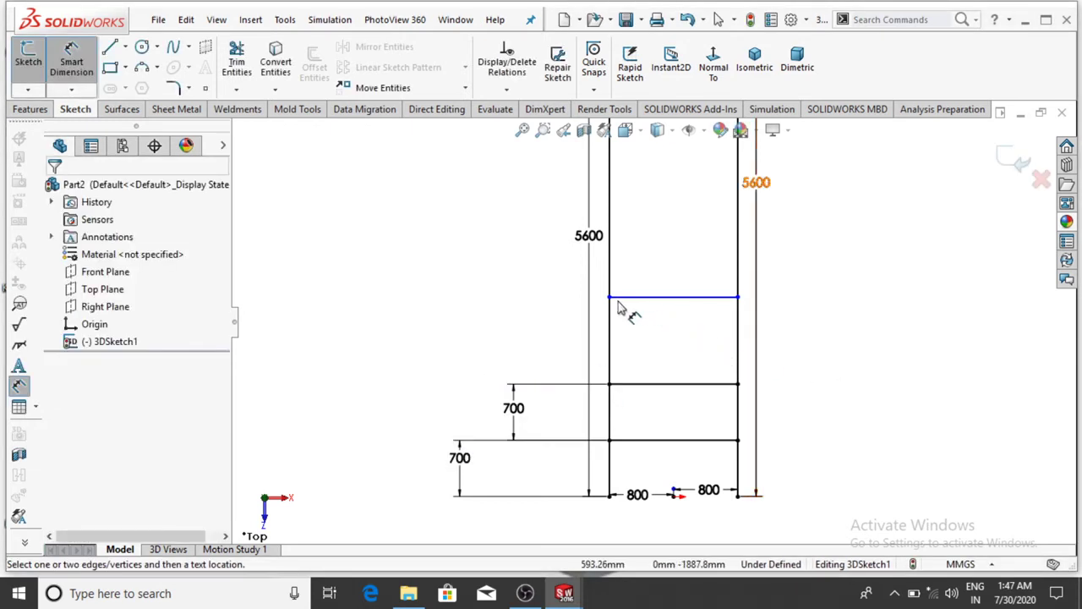
Dimension the distance between the left endpoints of the second and third rungs as 700 mm
left_click(610, 298)
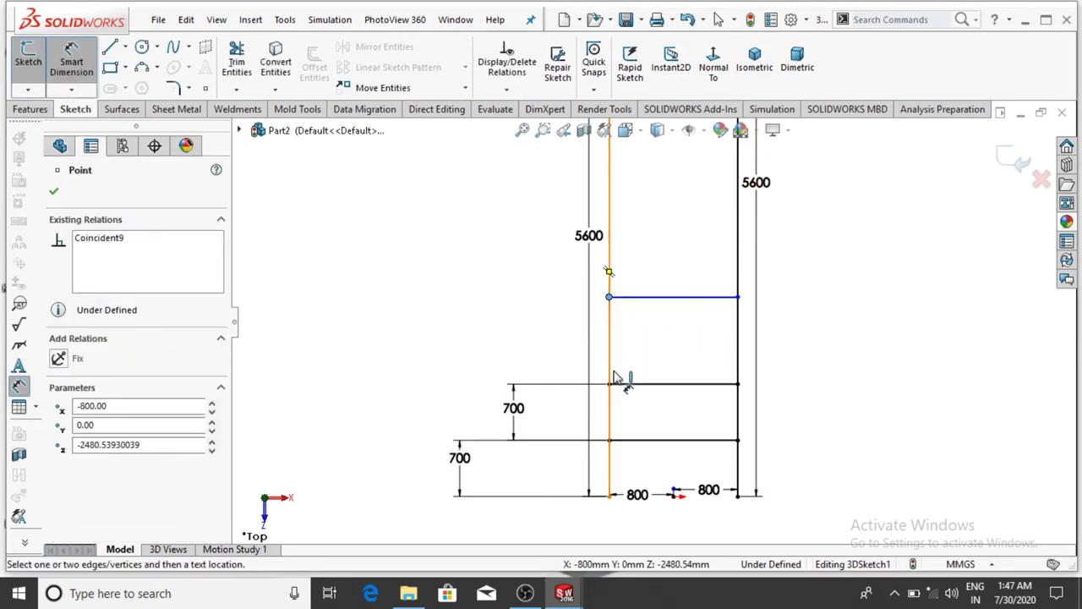
left_click(610, 385)
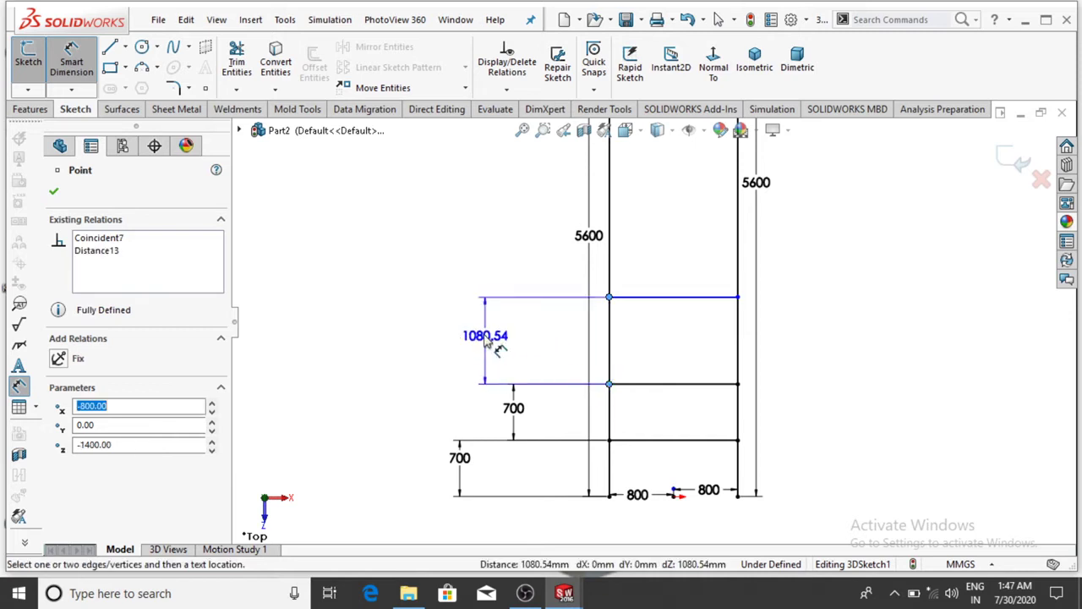
left_click(544, 351)
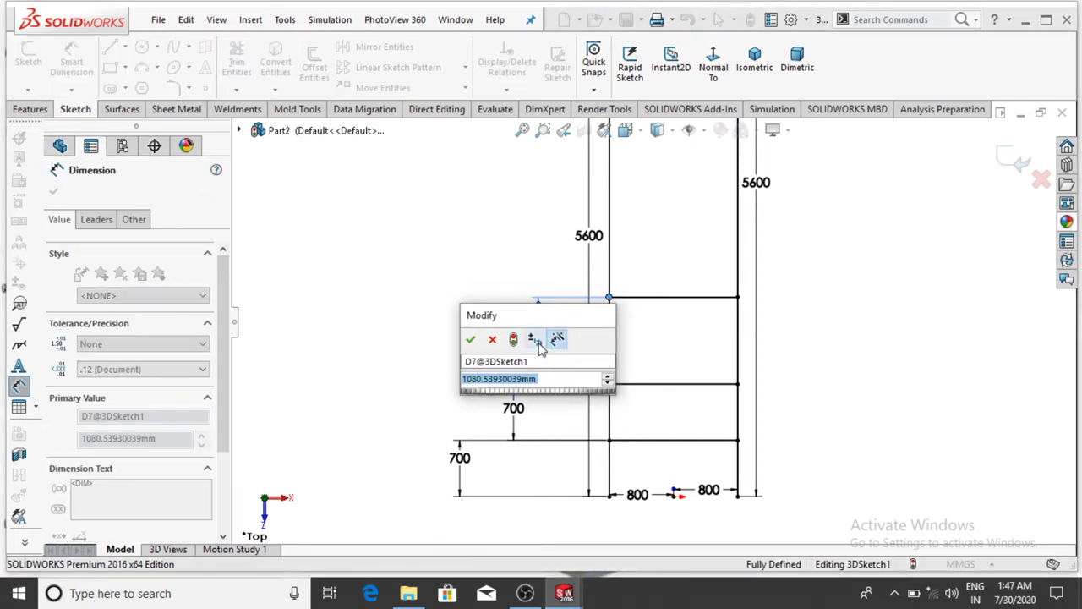
type("700")
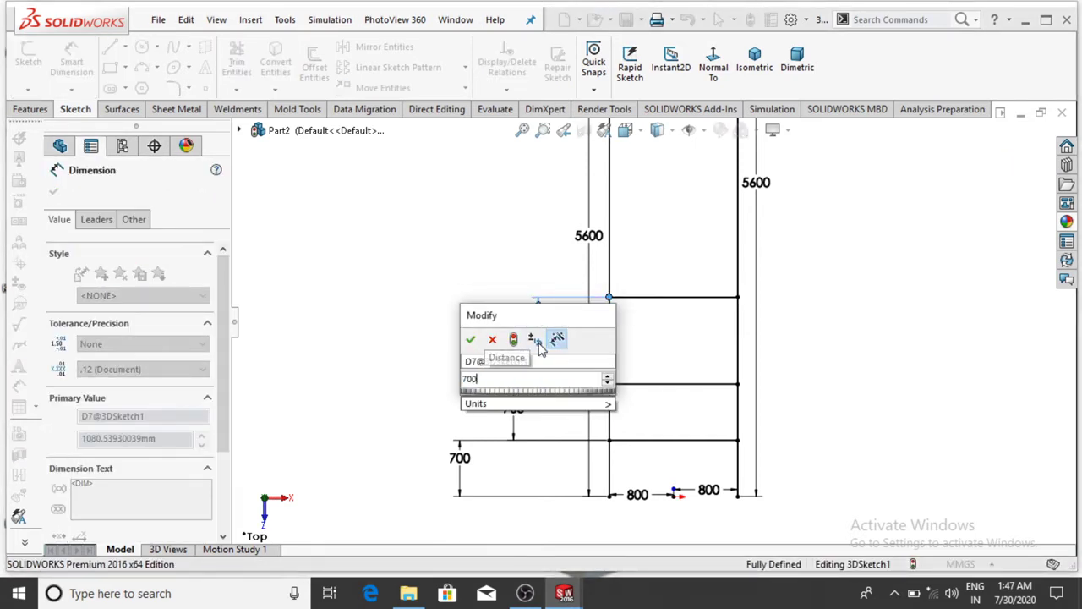
key("Return")
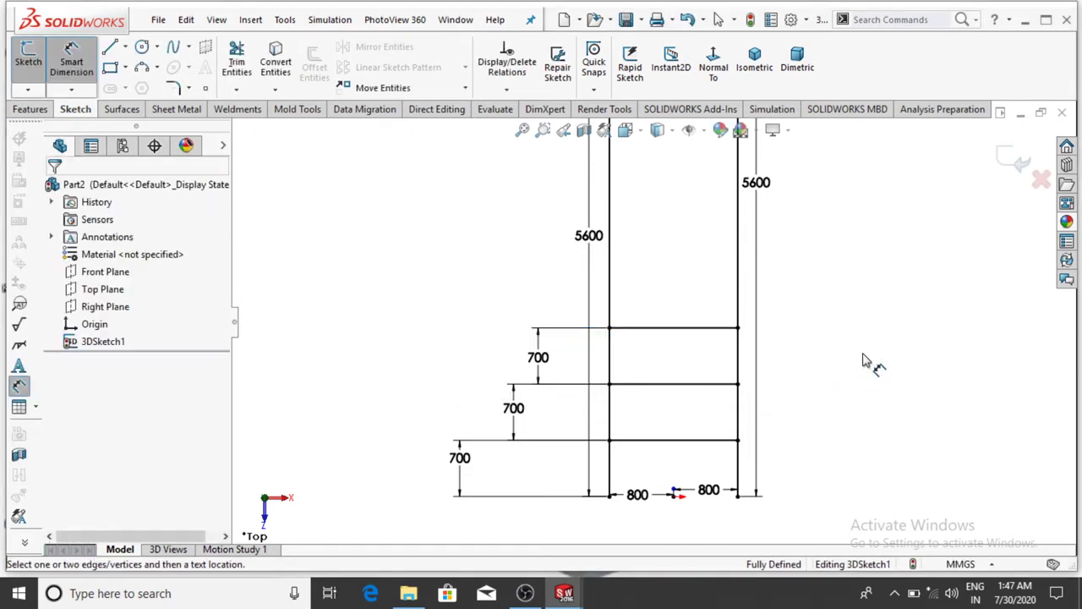
Dimension the distance between the left endpoints of the third and fourth rungs as 700 mm
scroll(734, 300, "down", 3)
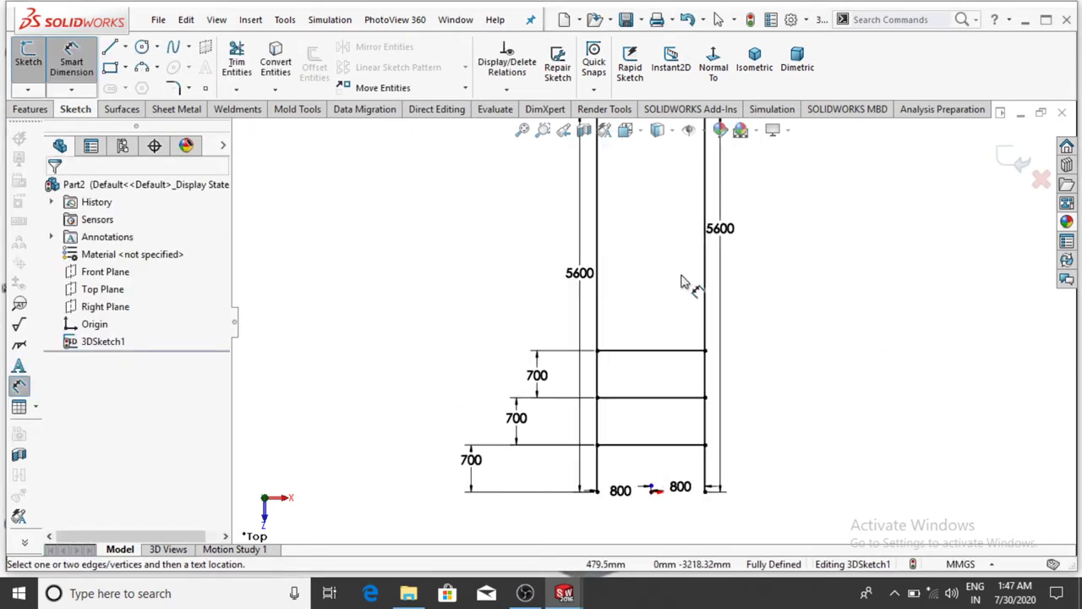
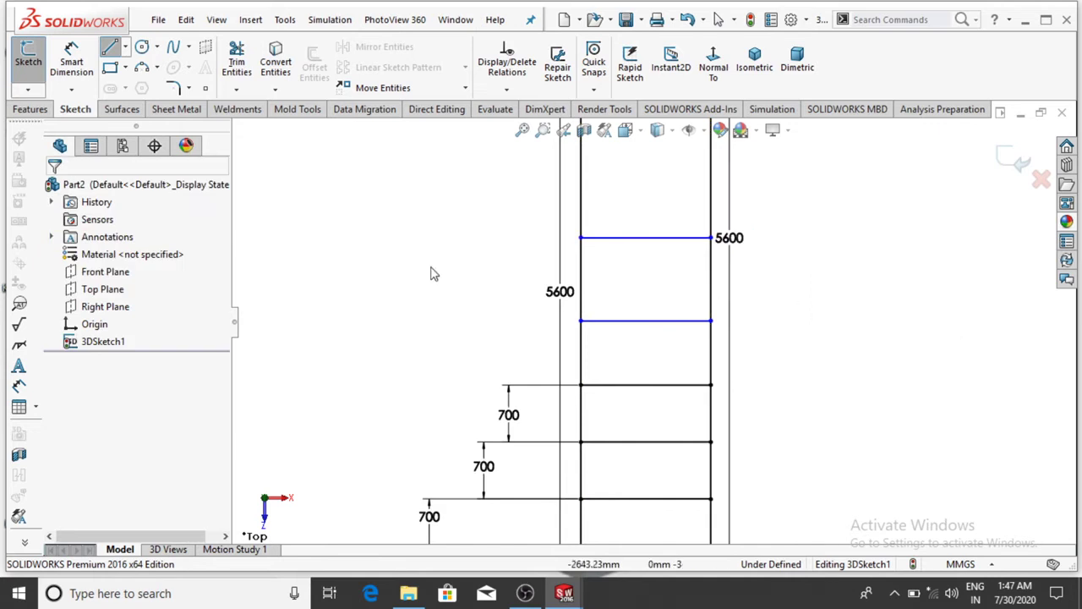
left_click(71, 64)
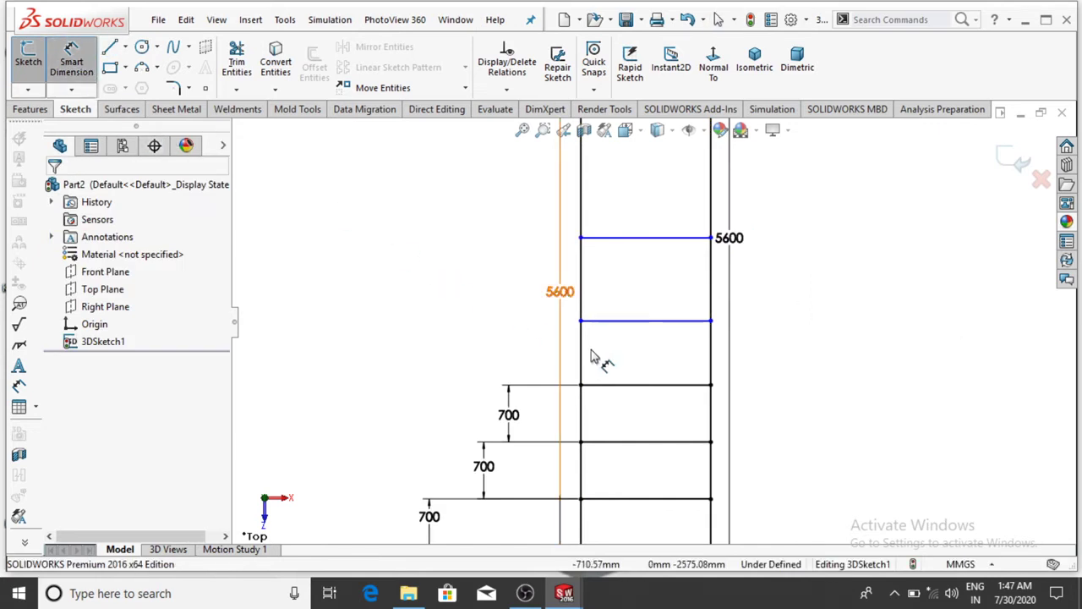
left_click(579, 385)
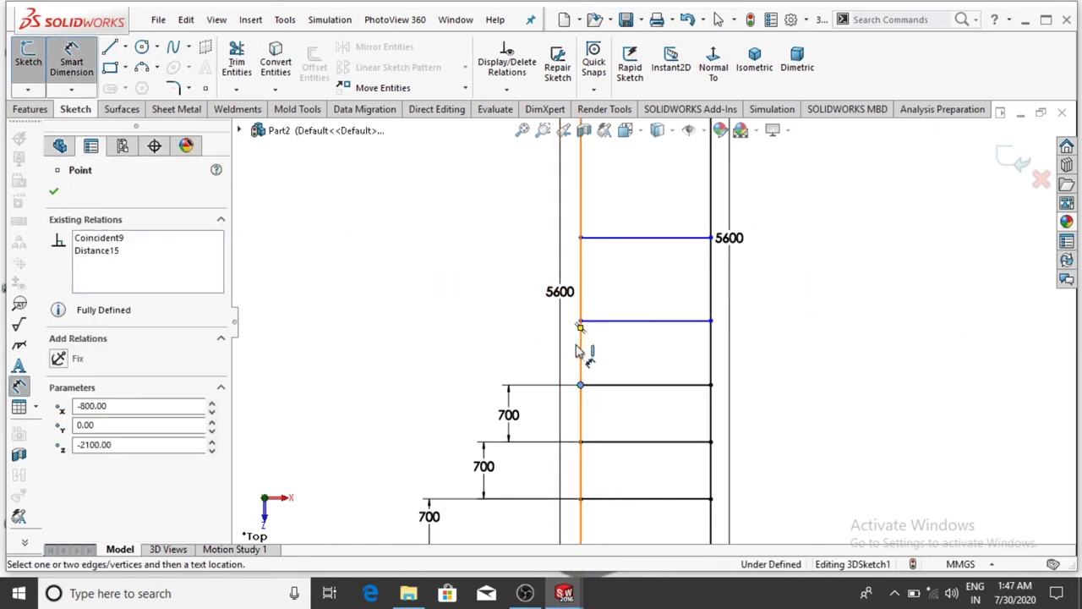
left_click(580, 321)
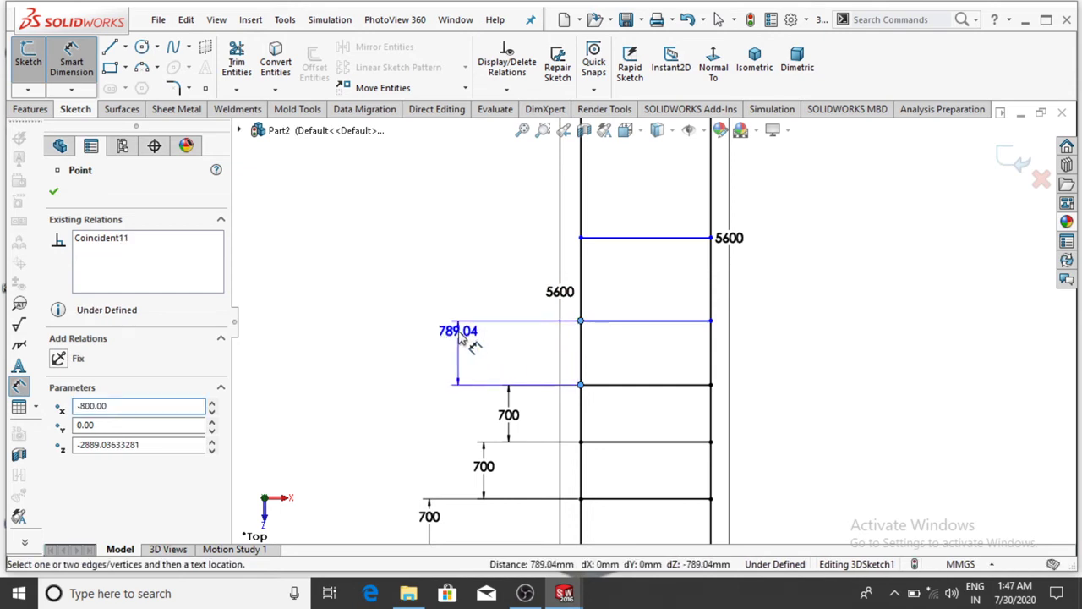
left_click(458, 338)
type("7")
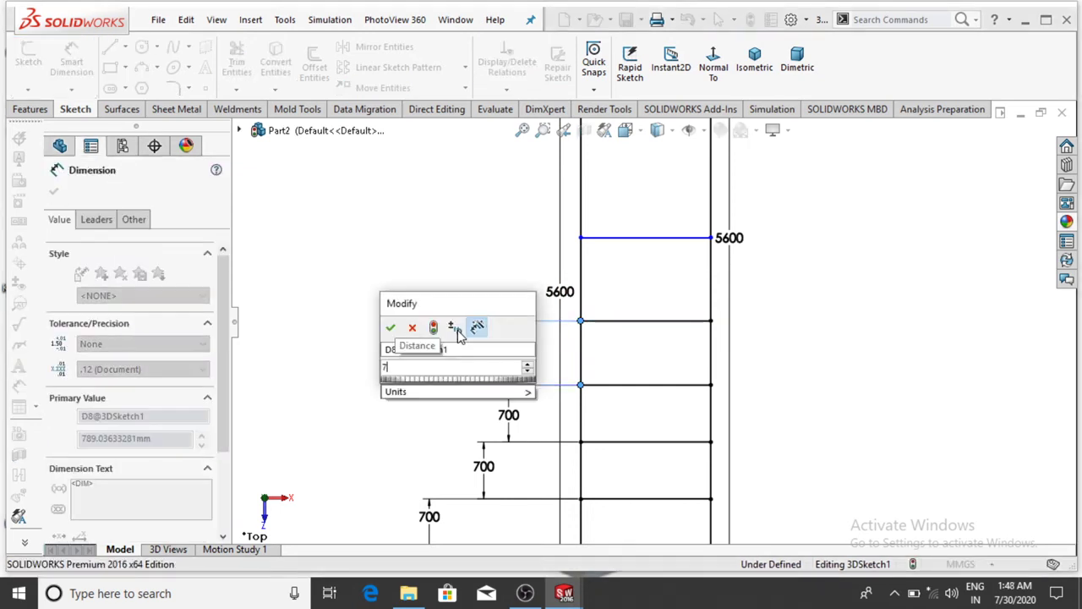
type("00")
key("Return")
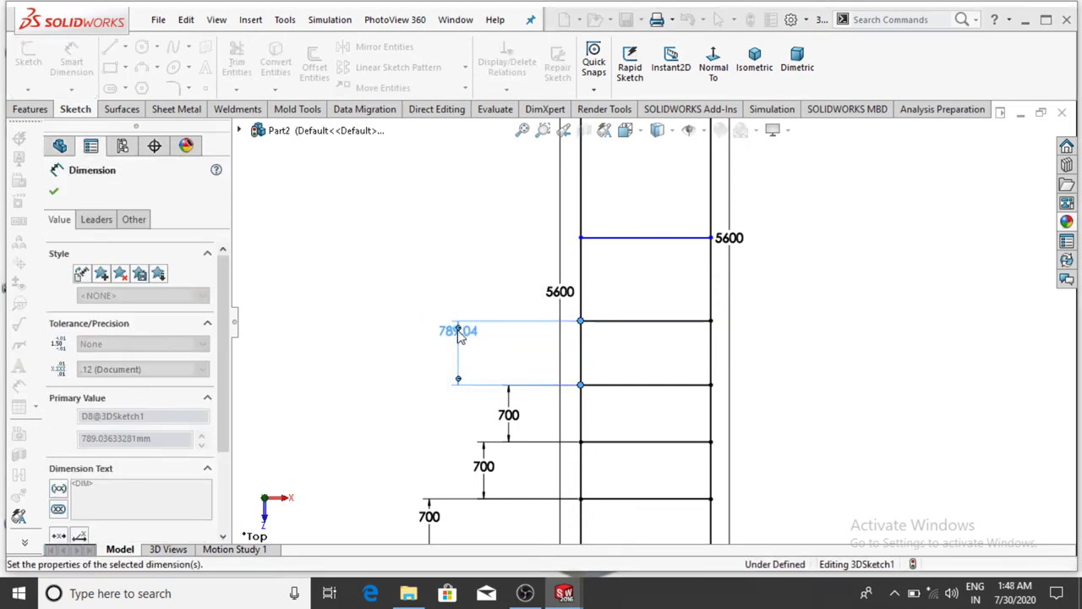
key("Escape")
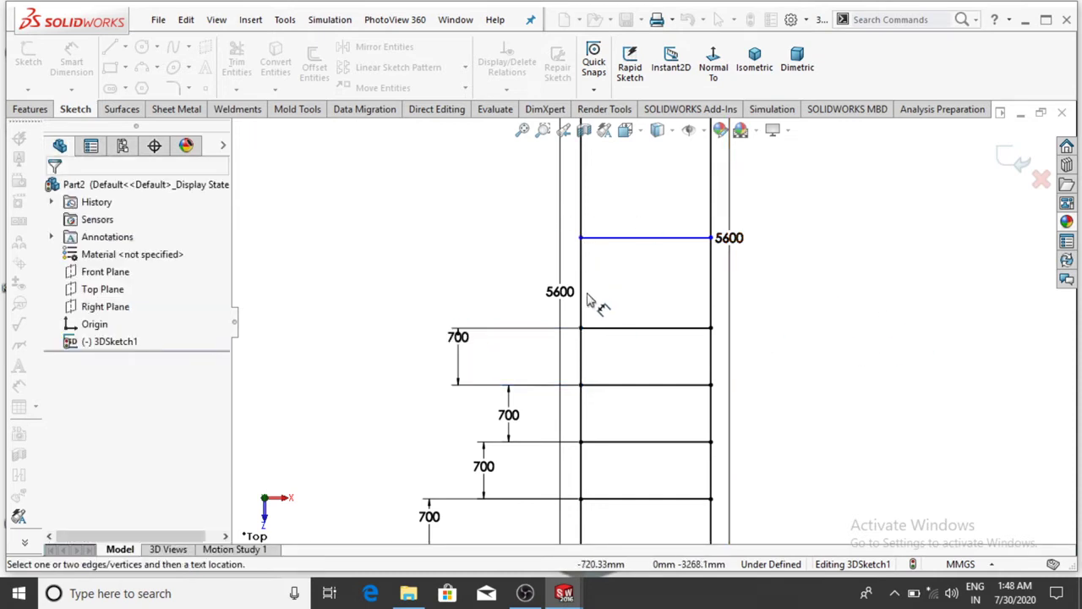
Dimension the distance between the left endpoints of the fourth and fifth rungs as 700 mm
left_click(580, 328)
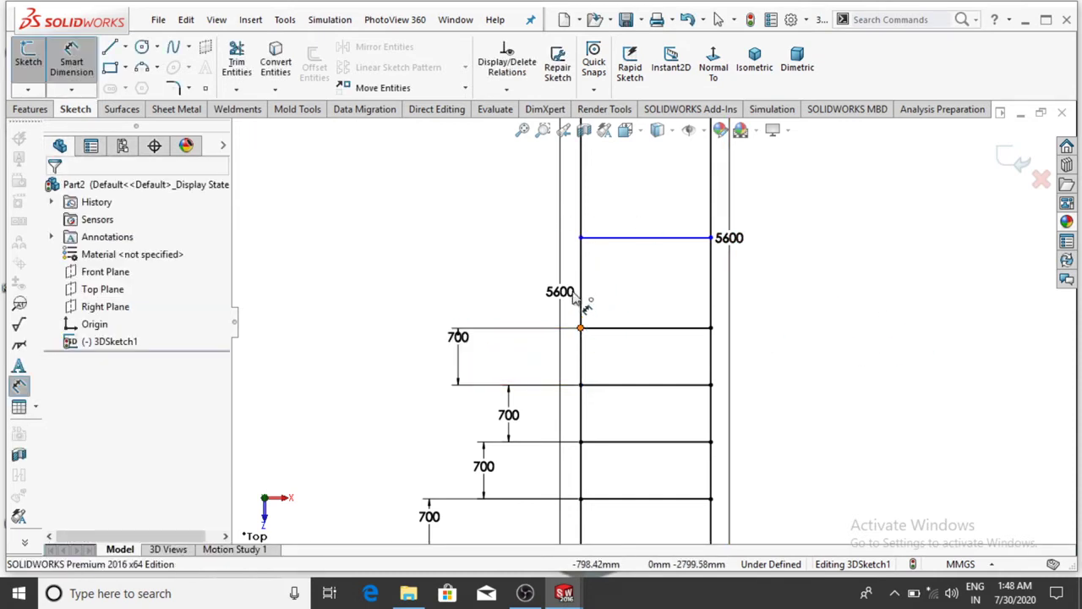
left_click(581, 238)
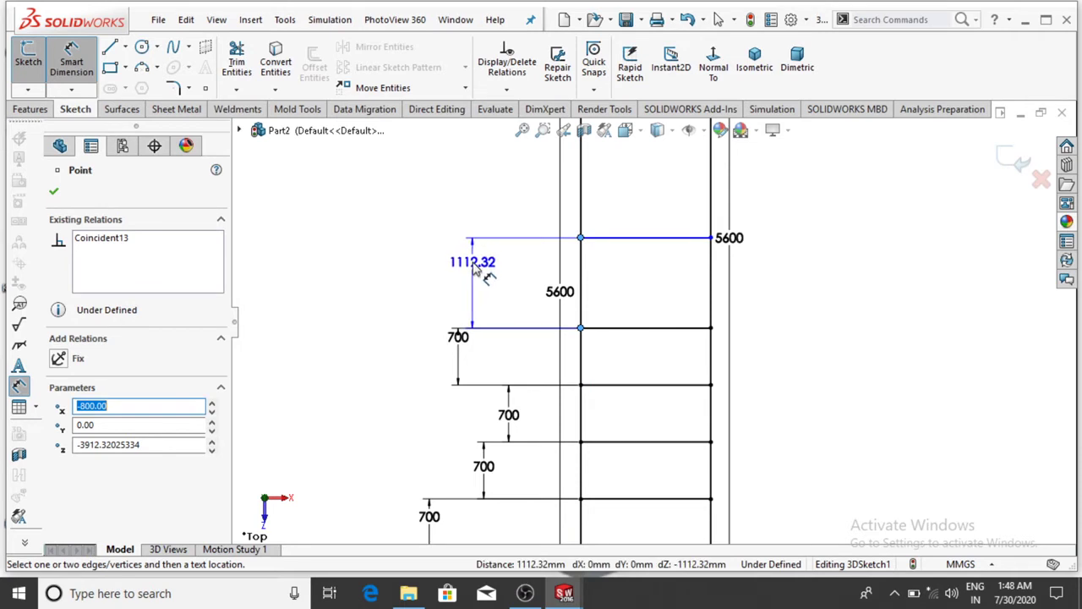
left_click(474, 269)
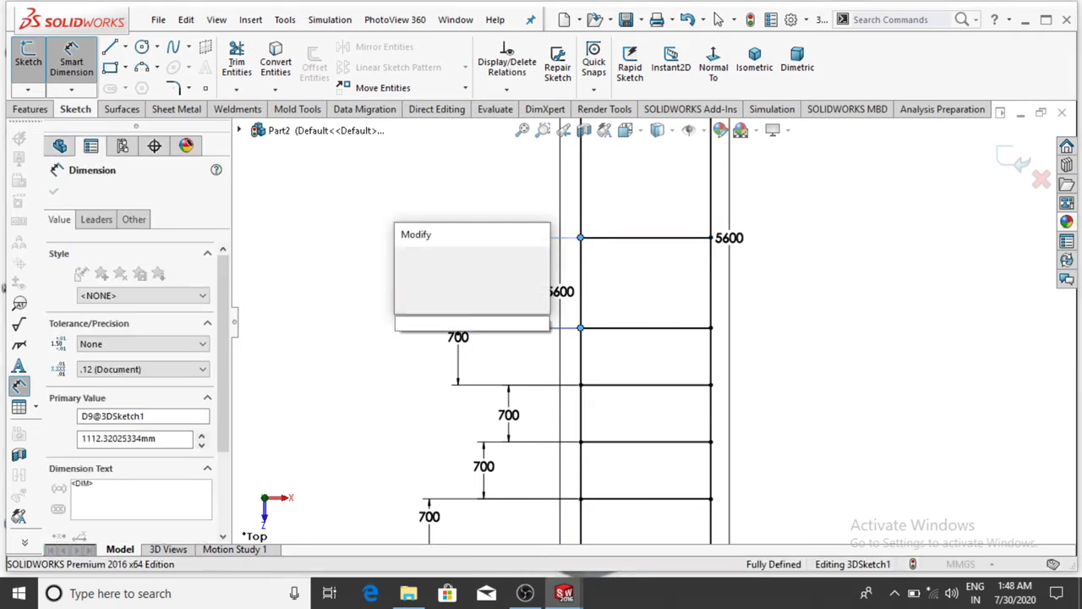
type("700")
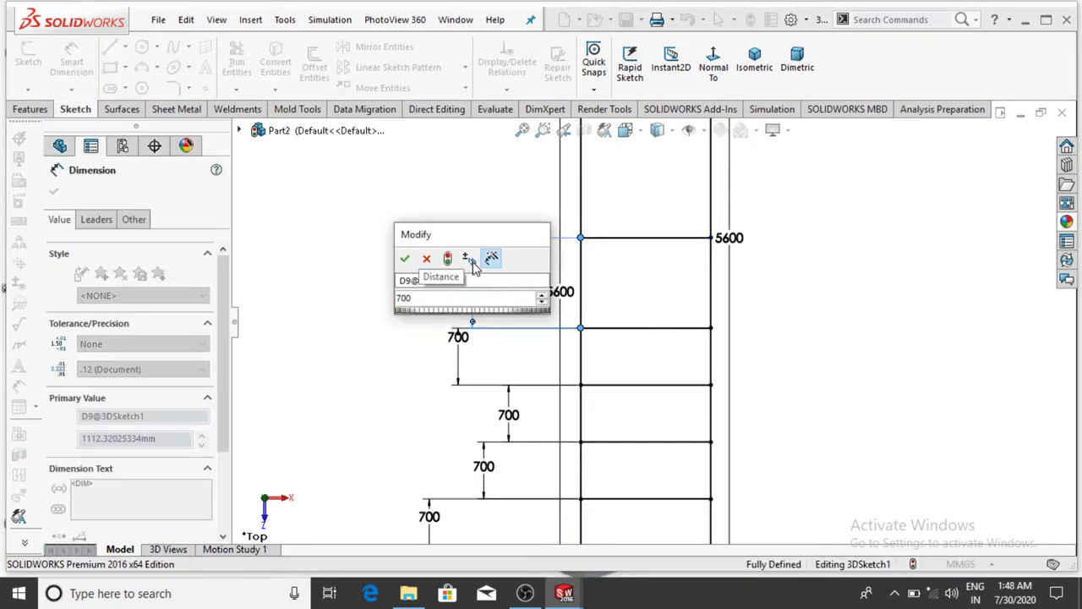
key("Escape")
left_click(860, 335)
Draw a sixth horizontal rung line between the two rails, about 763 mm above the fifth rung
scroll(651, 234, "up", 2)
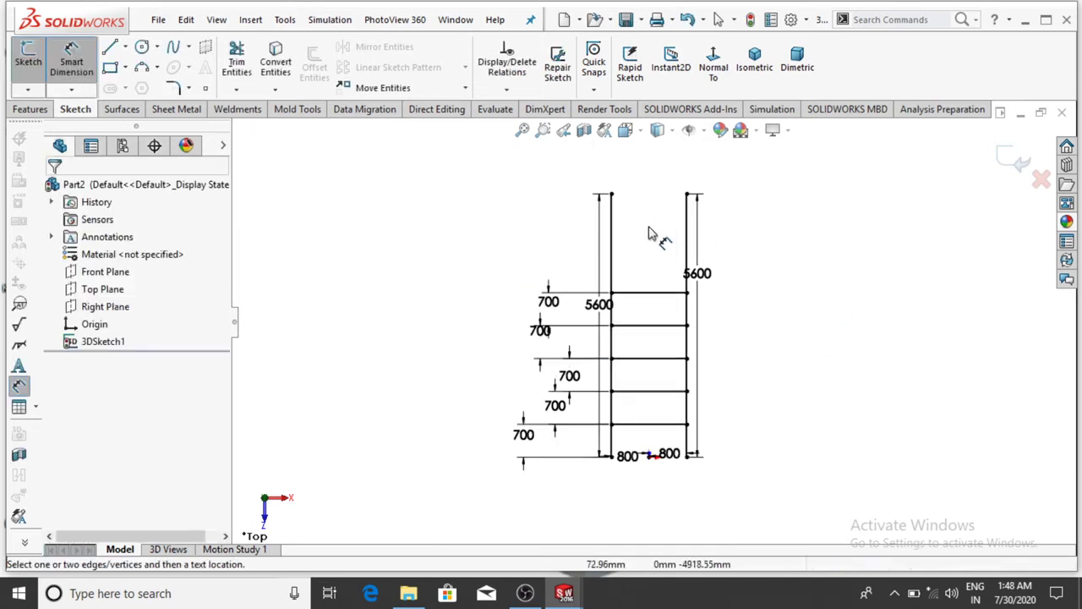
scroll(640, 240, "down", 2)
scroll(640, 240, "up", 2)
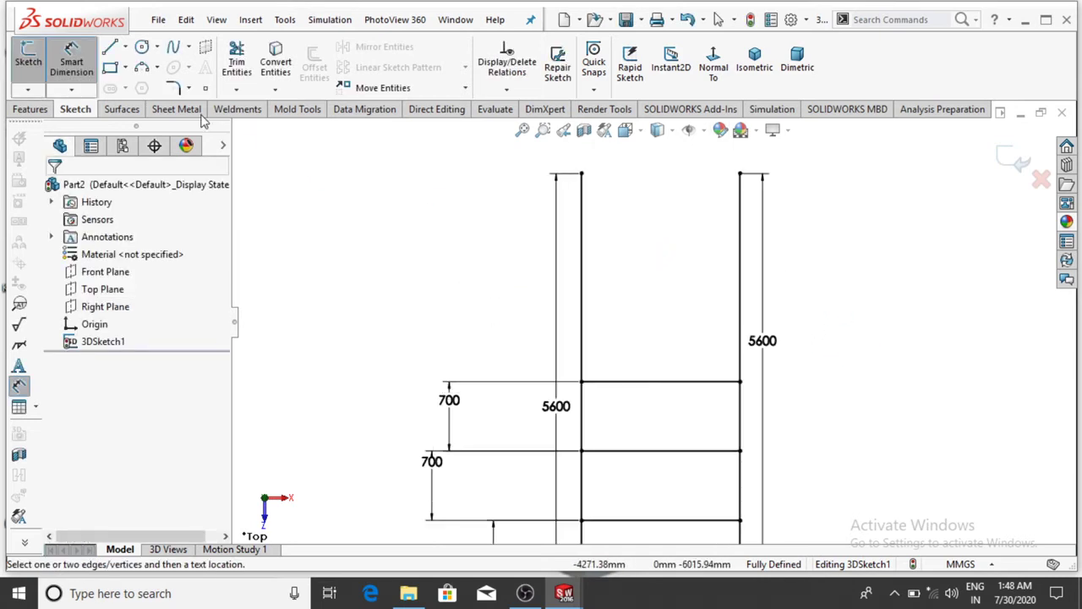
left_click(109, 46)
left_click(581, 306)
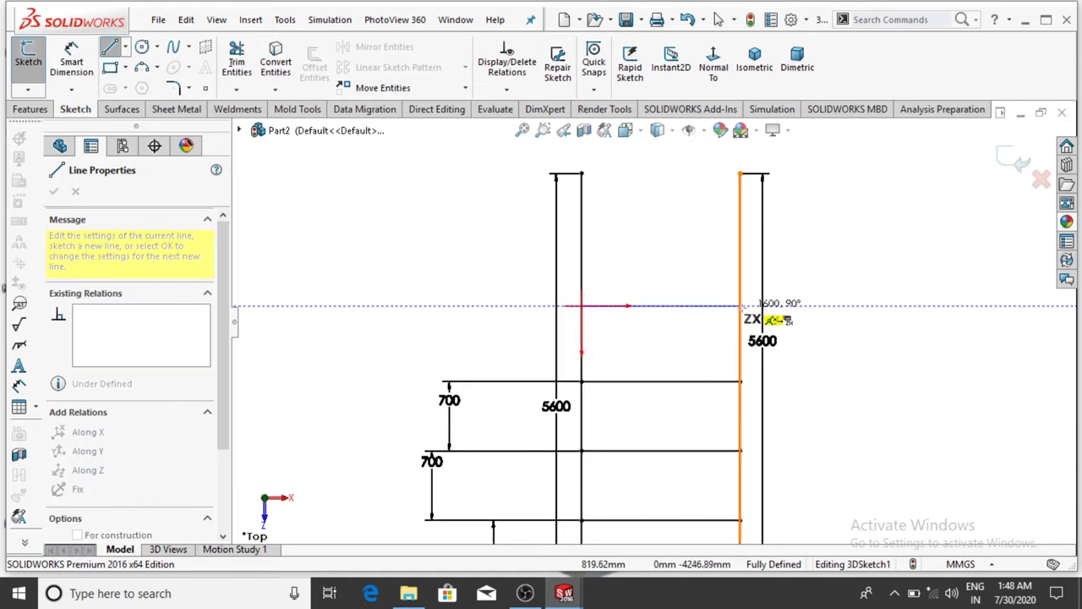
left_click(741, 306)
key("Escape")
key("Escape")
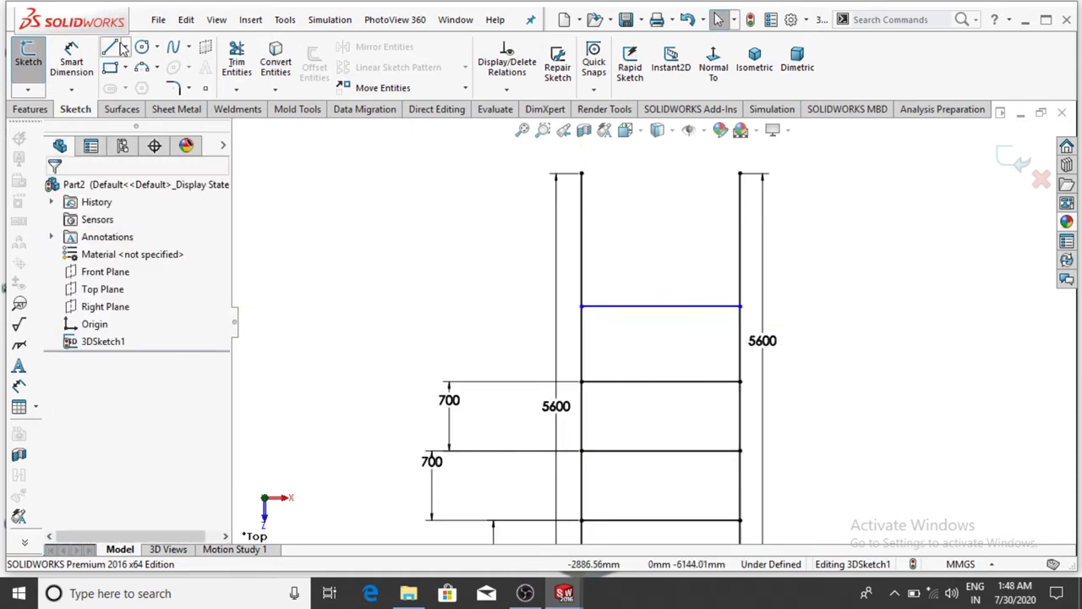
Draw a seventh horizontal rung line between the two rails, about 5000 mm above their lower ends
key("l")
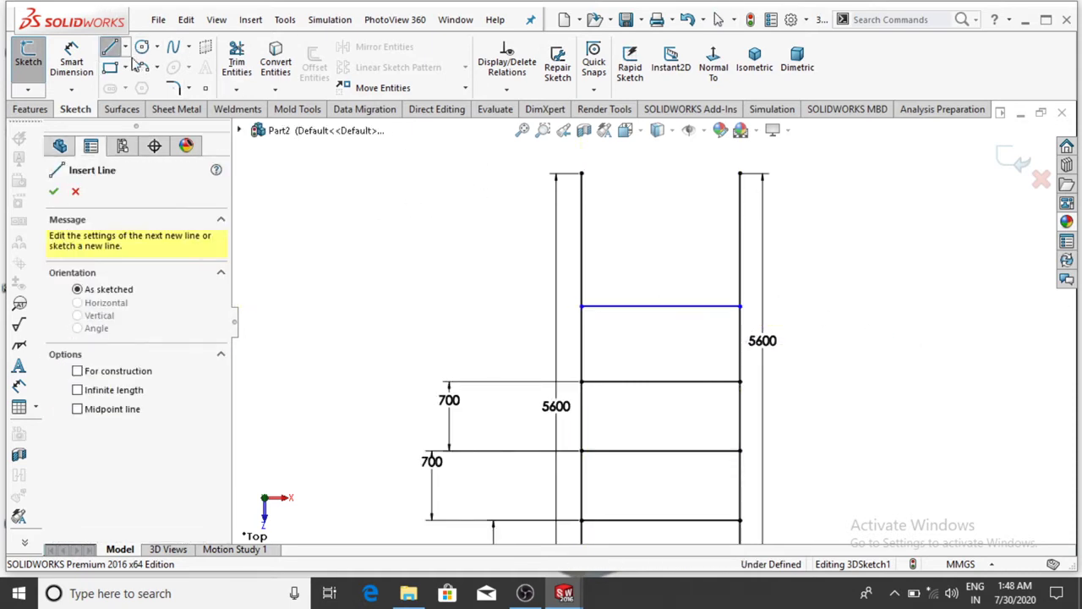
left_click(581, 234)
left_click(740, 233)
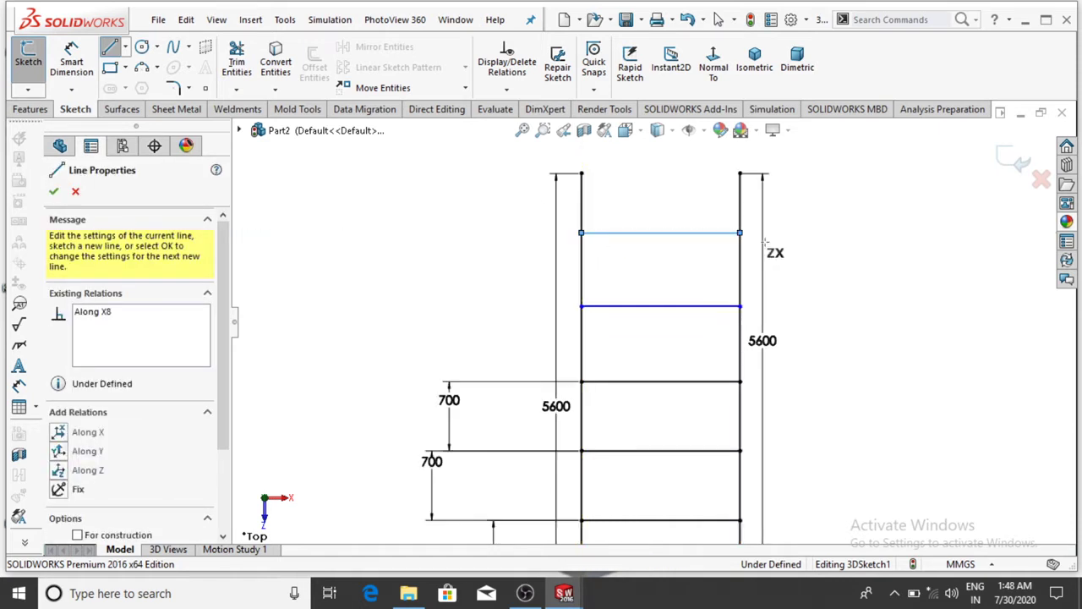
key("Escape")
key("Escape")
Dimension the distance between the left endpoints of the fifth and sixth rungs as 700 mm
key("d")
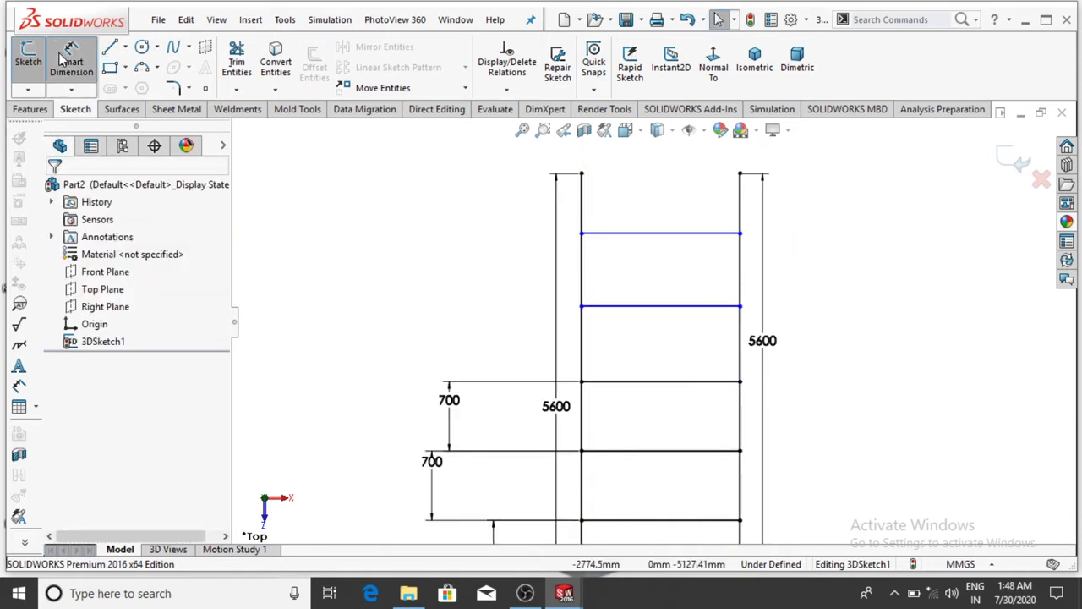
left_click(581, 382)
left_click(581, 307)
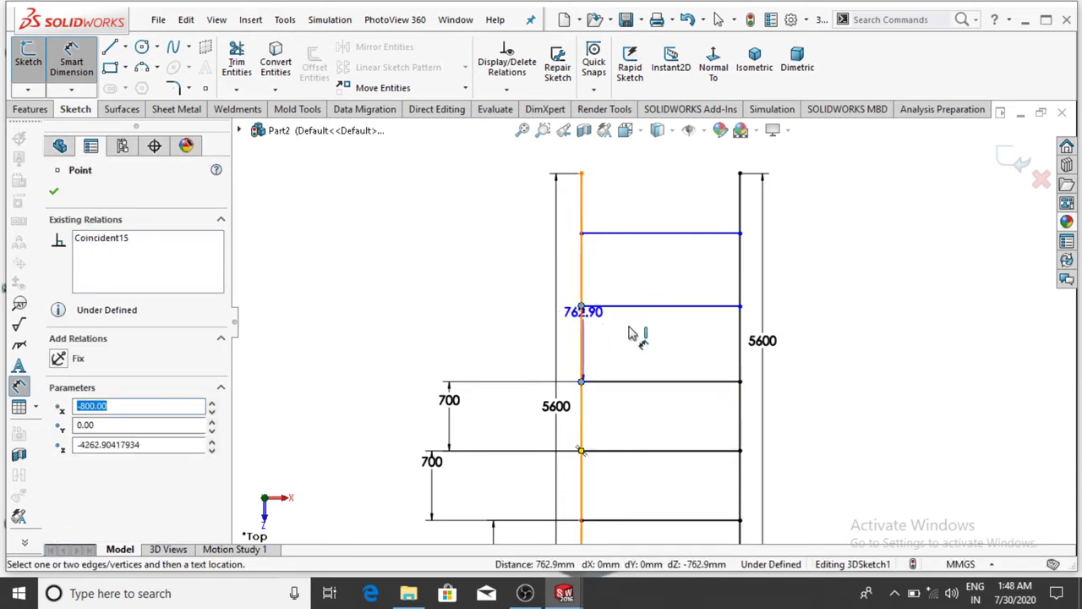
left_click(494, 333)
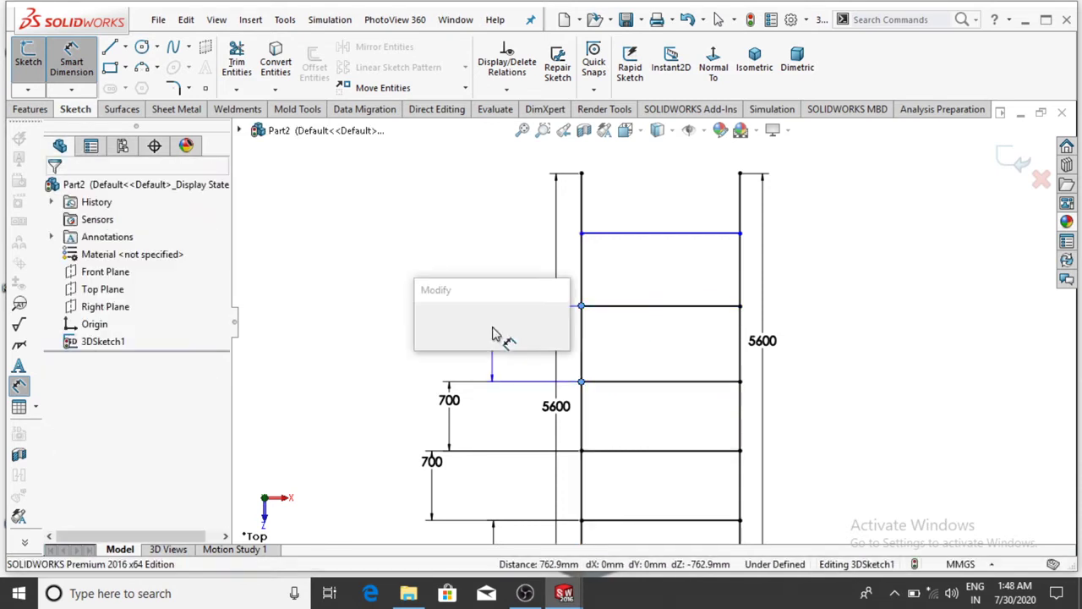
type("7")
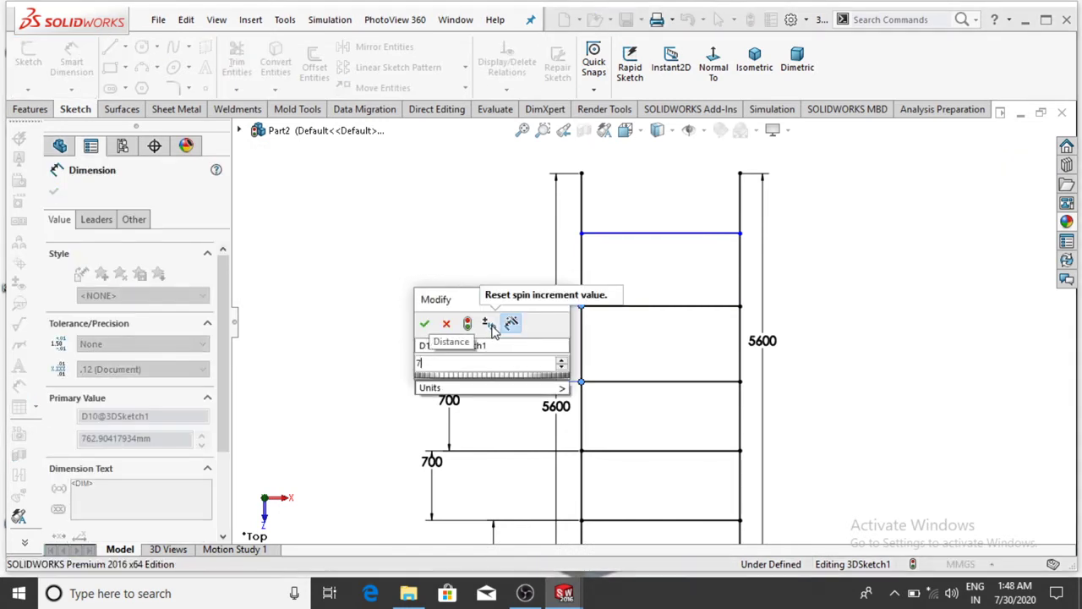
type("000")
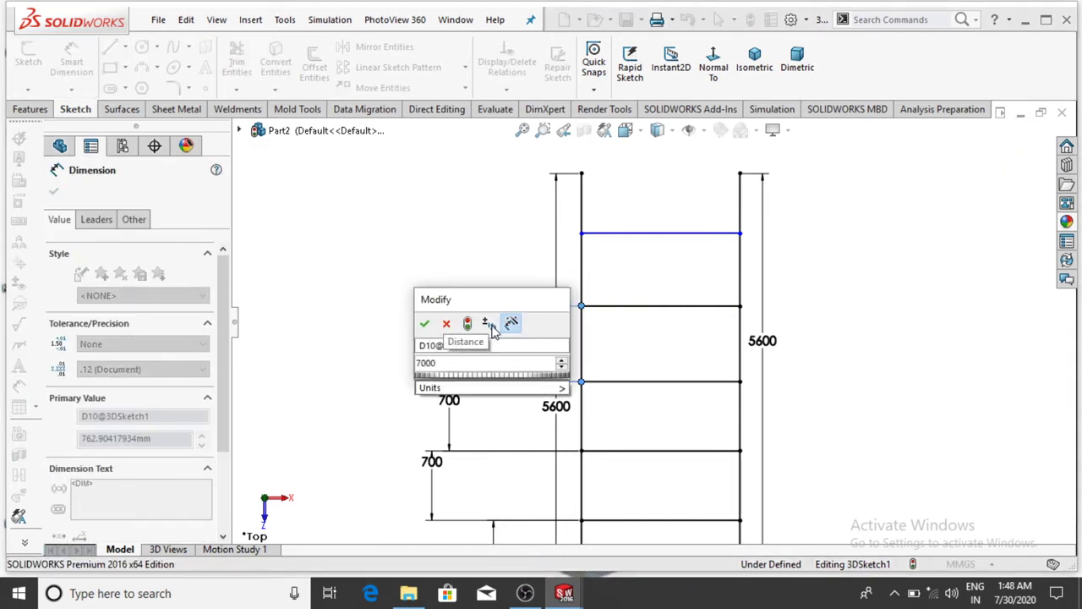
key("BackSpace")
key("Return")
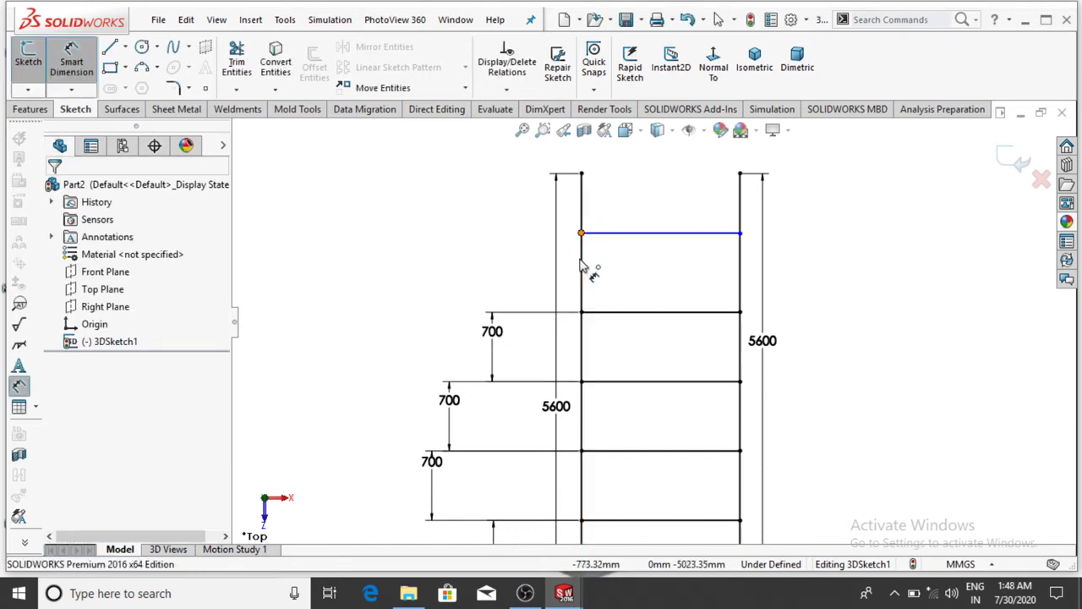
Dimension the distance between the left endpoints of the sixth and seventh rungs as 700 mm
left_click(580, 234)
left_click(583, 313)
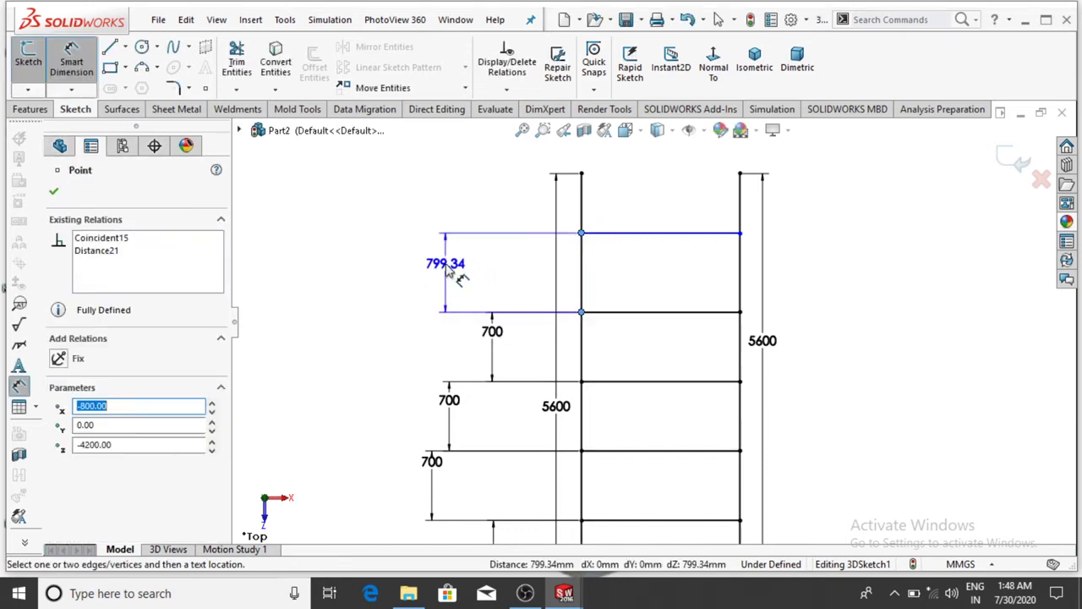
left_click(456, 282)
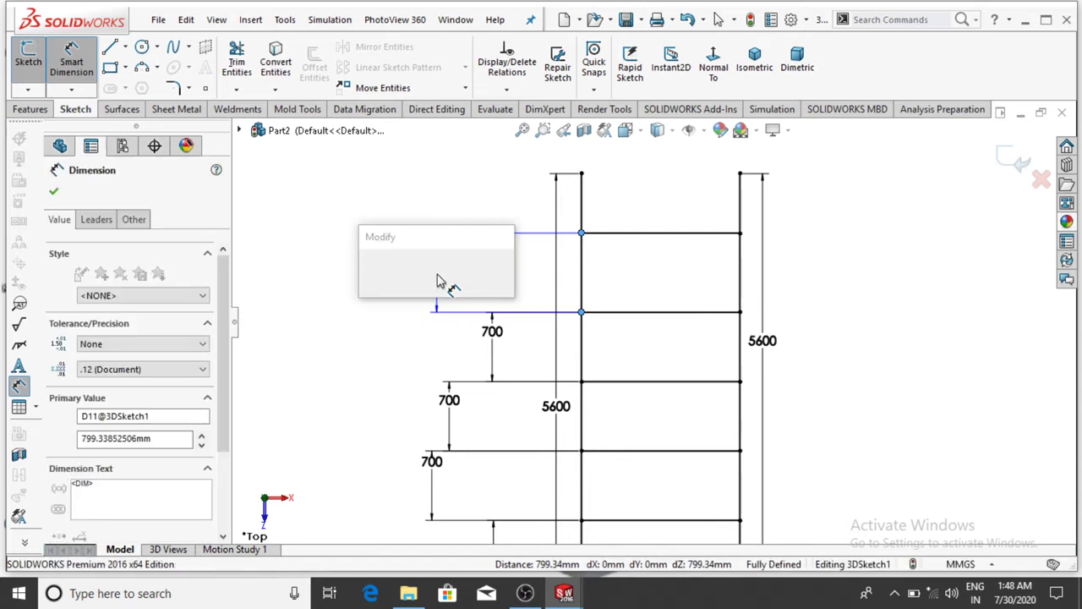
type("700")
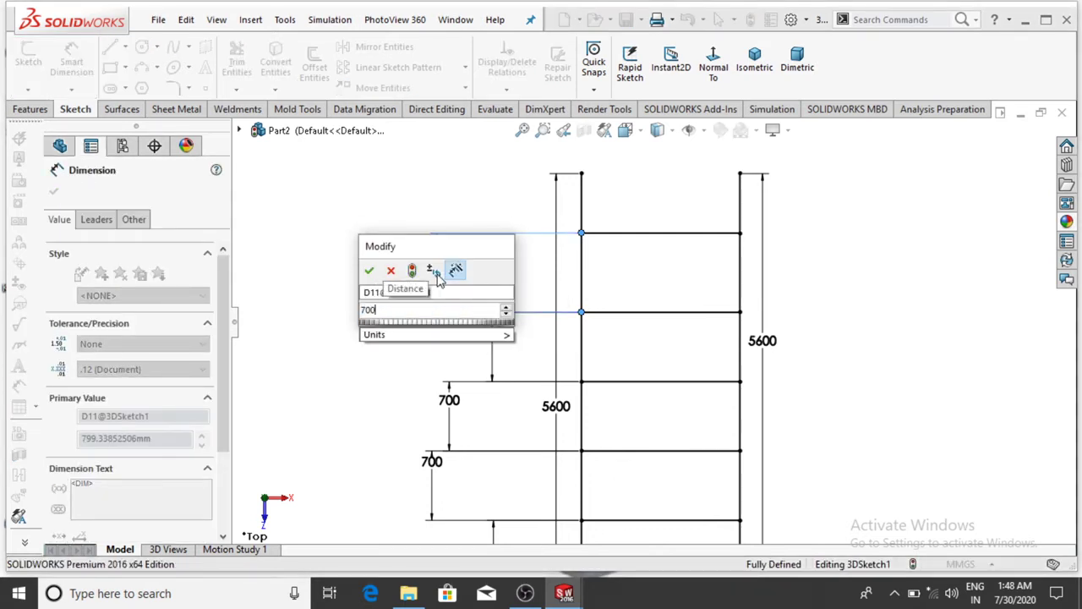
key("Return")
key("Escape")
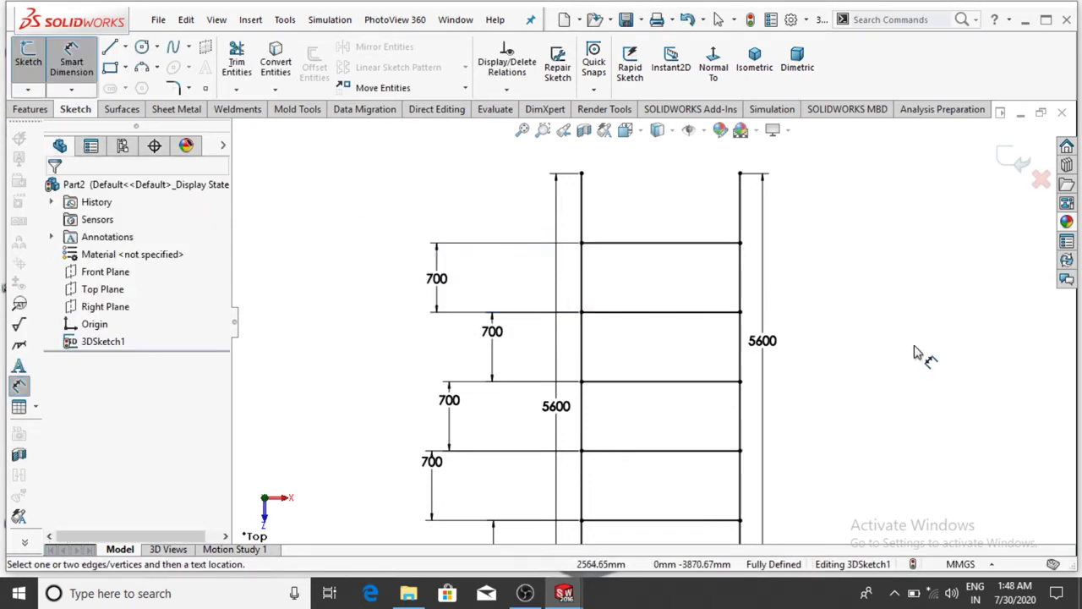
Finish the ladder's 3D sketch and exit it
scroll(918, 357, "up", 5)
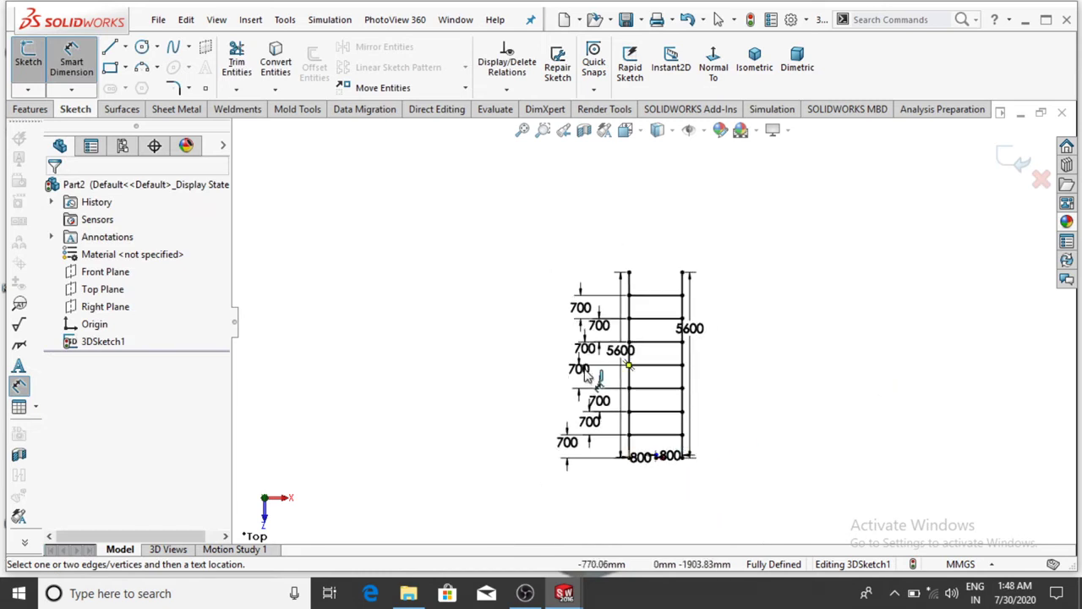
scroll(603, 394, "down", 1)
scroll(662, 420, "down", 1)
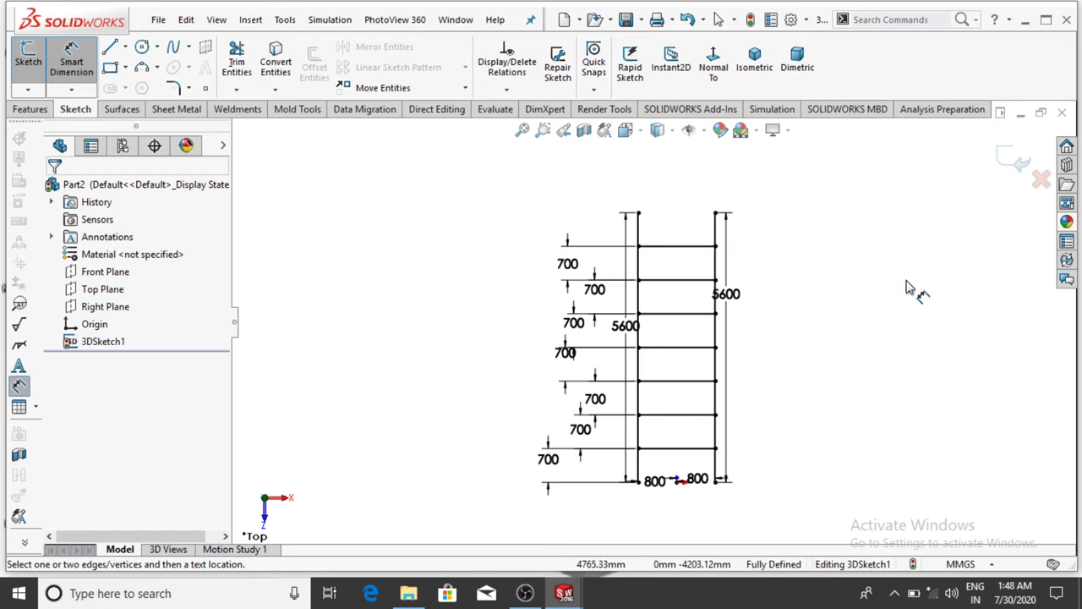
left_click(1014, 159)
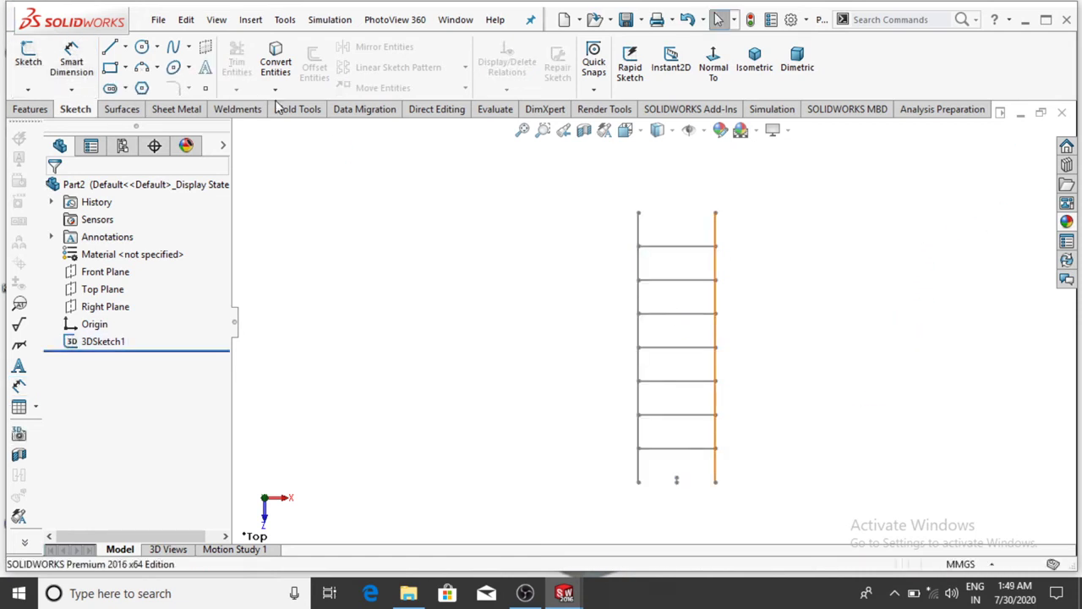
Start a weldment structural member with the iso square tube profile in size 80 x 80 x 5
left_click(246, 112)
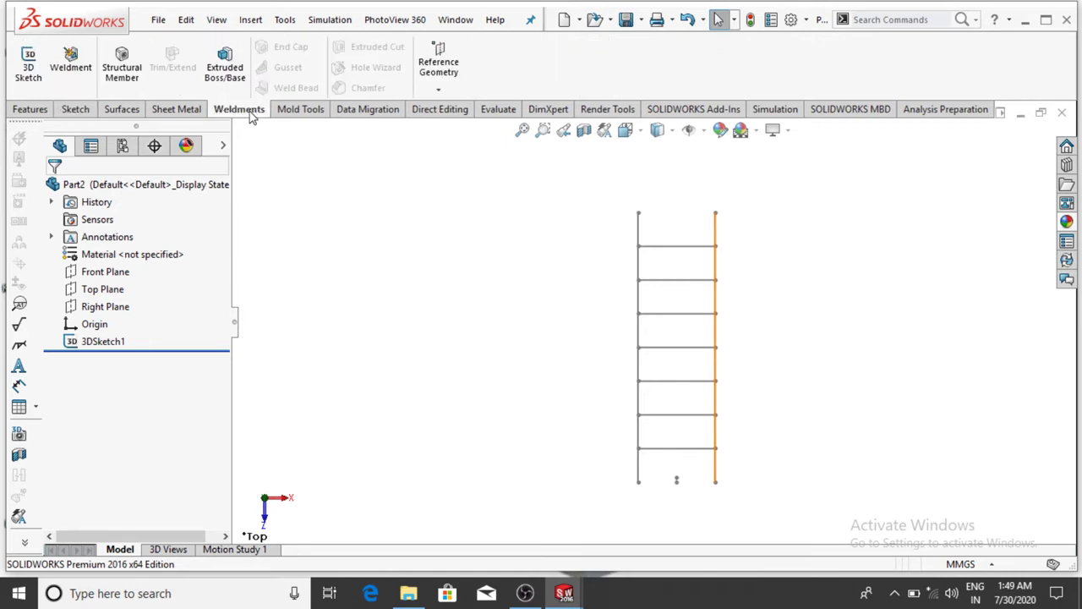
left_click(132, 67)
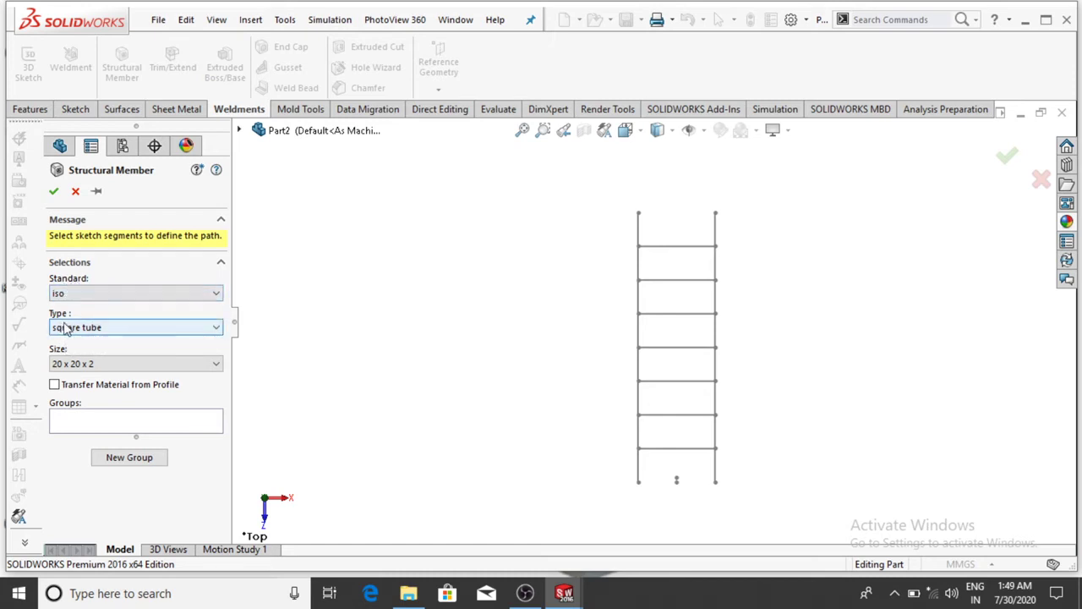
left_click(74, 363)
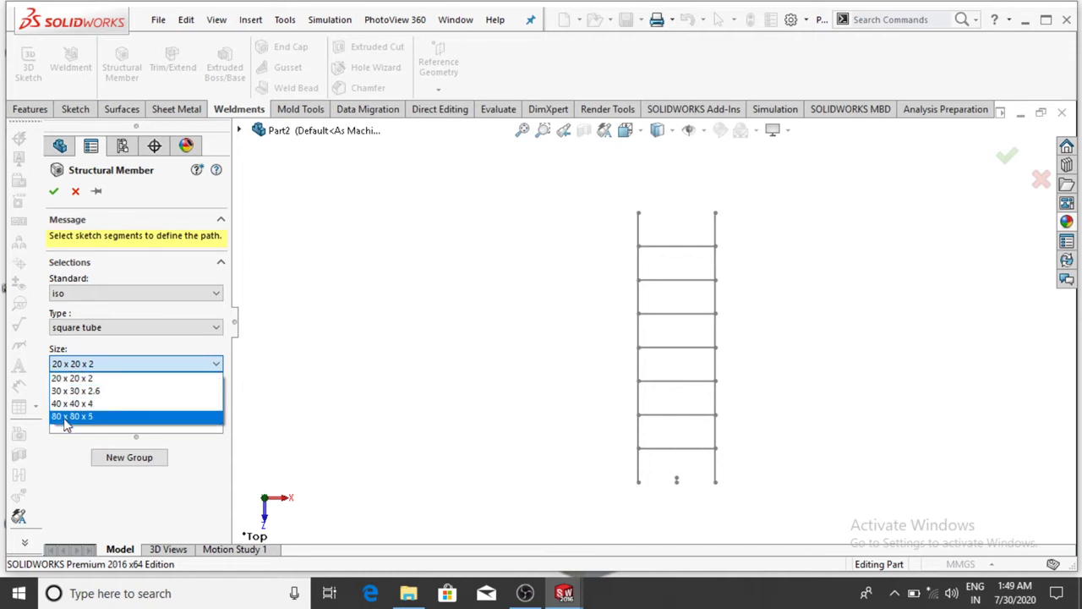
left_click(71, 416)
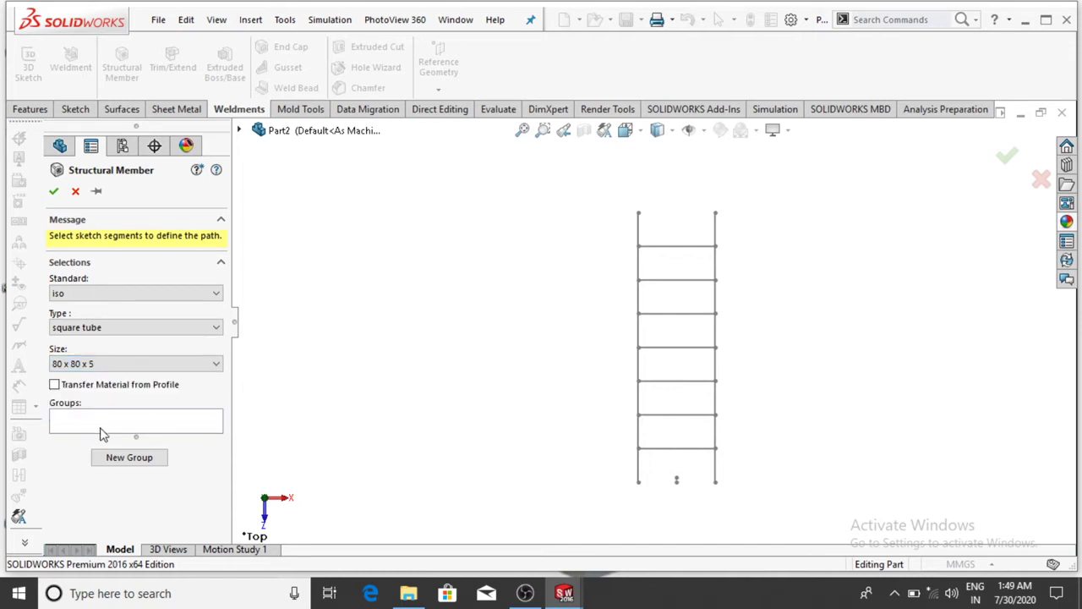
Assign the two vertical side rails to the first member group and add a second group
left_click(102, 422)
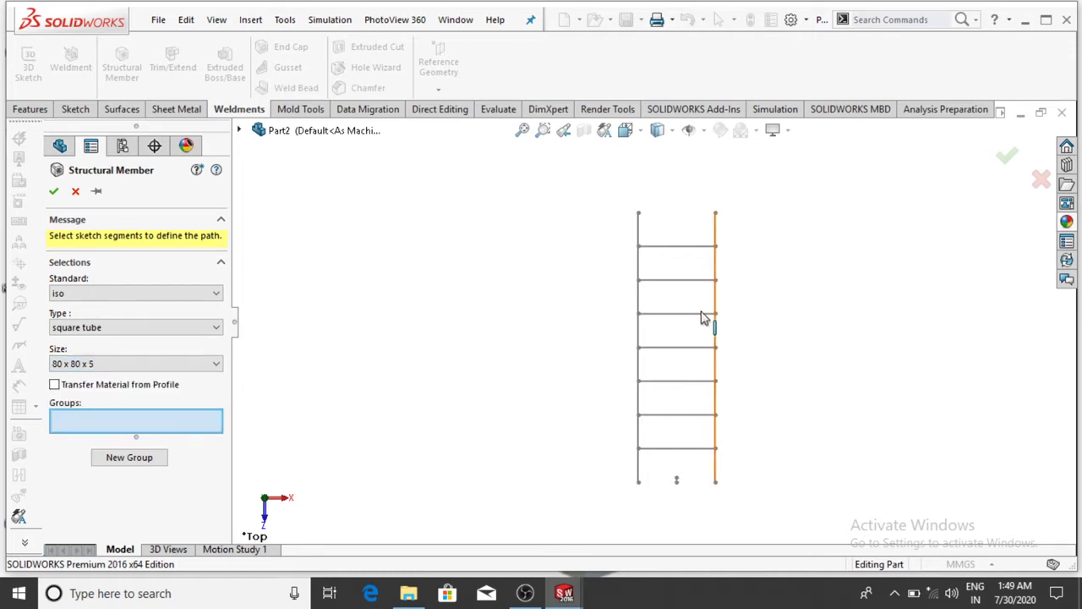
left_click(640, 334)
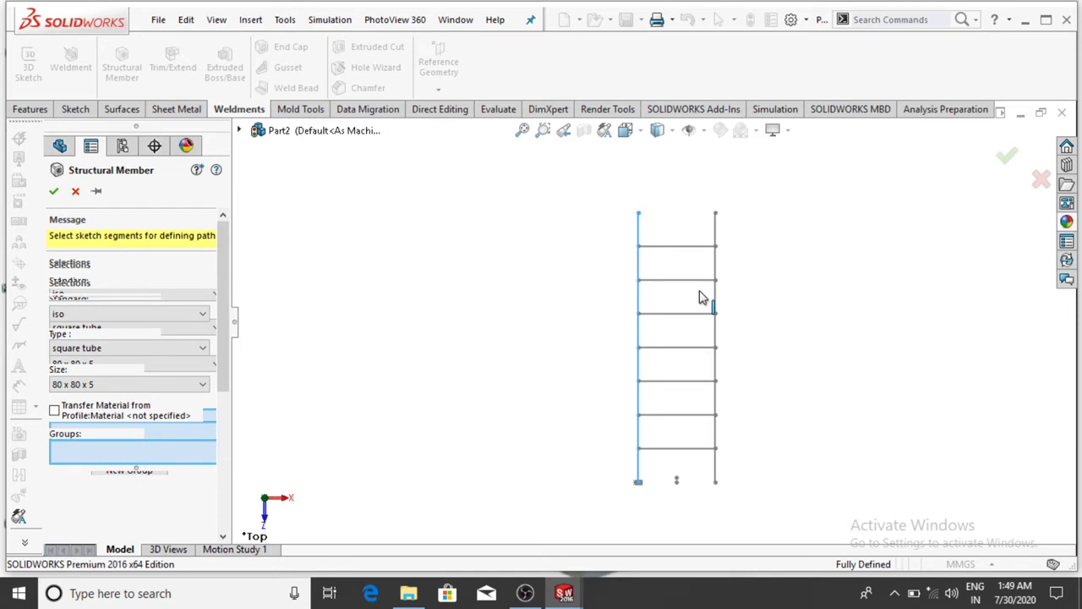
scroll(715, 301, "down", 1)
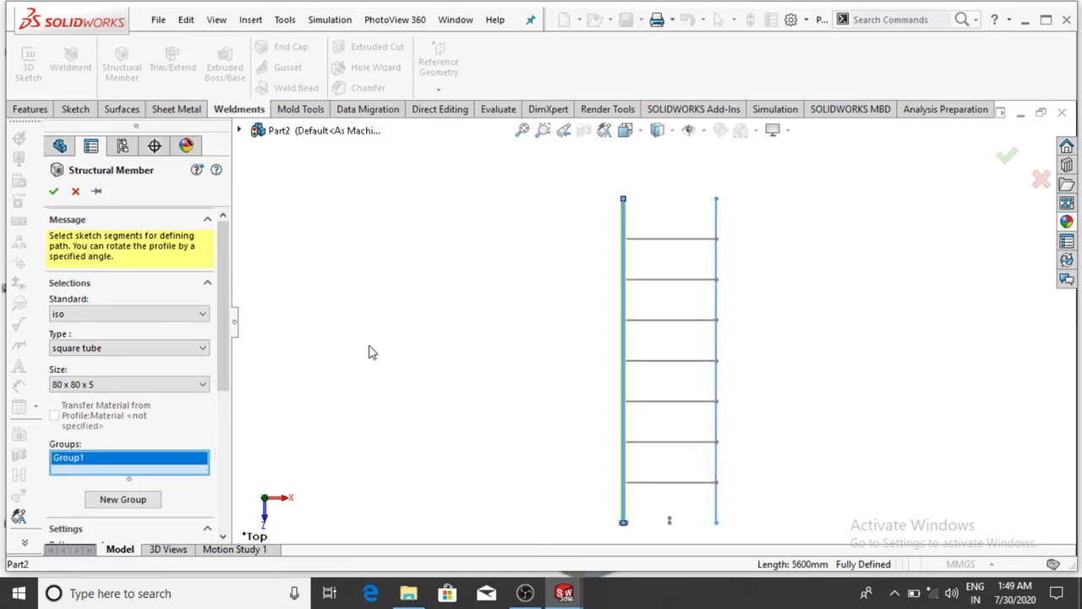
left_click(124, 500)
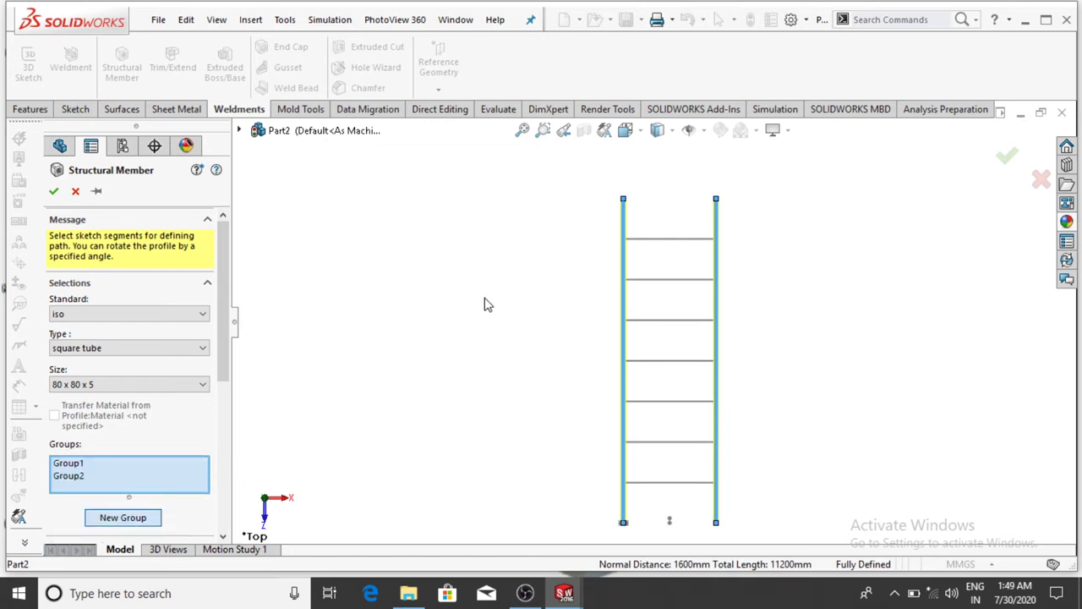
Add all seven horizontal rungs to the second group and create the structural members
left_click(656, 240)
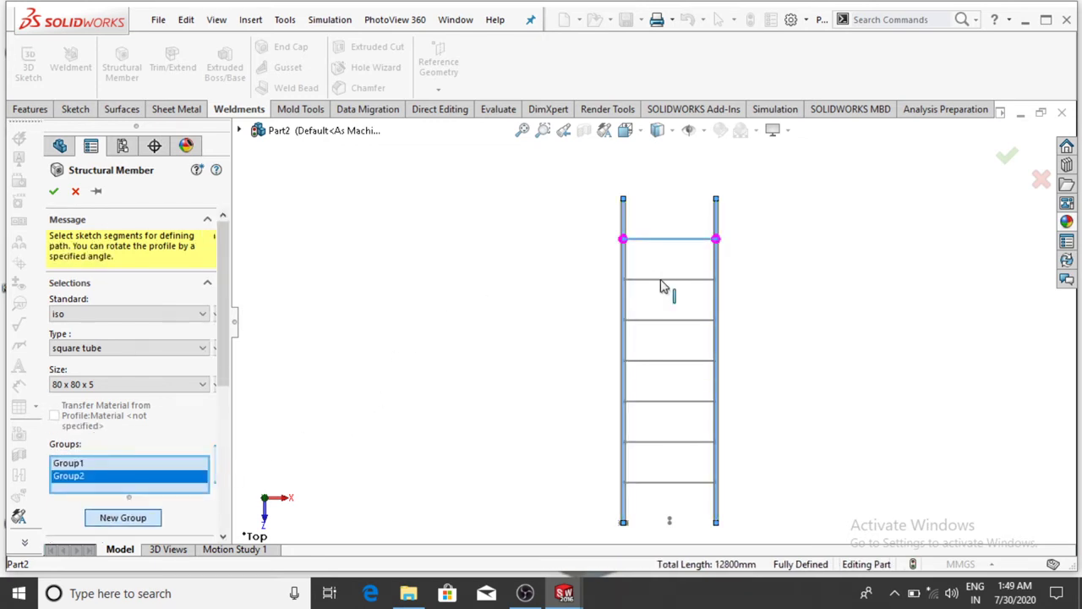
left_click(663, 280)
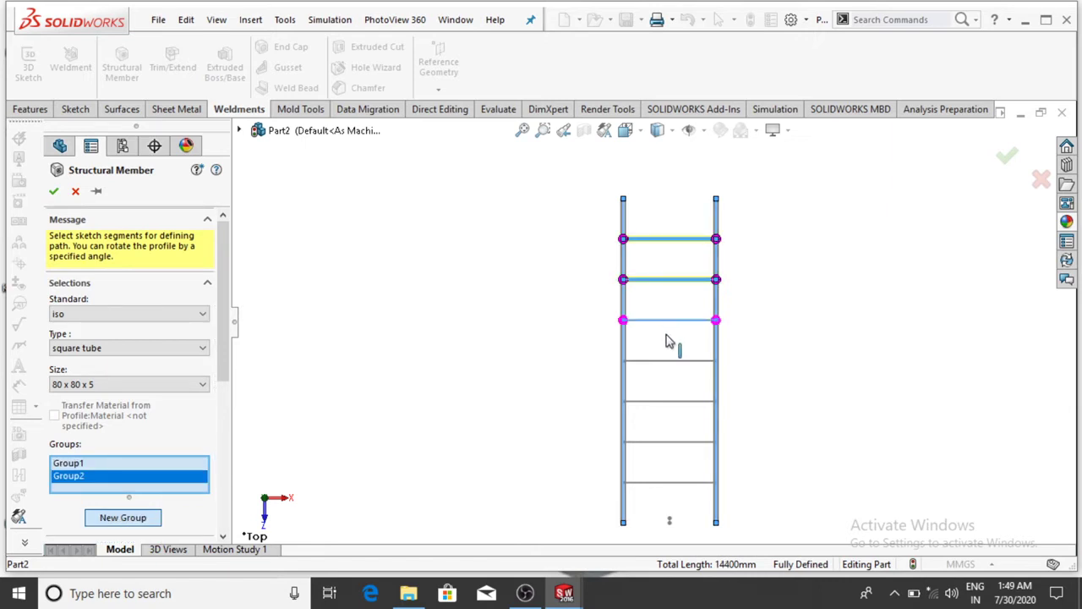
left_click(670, 362)
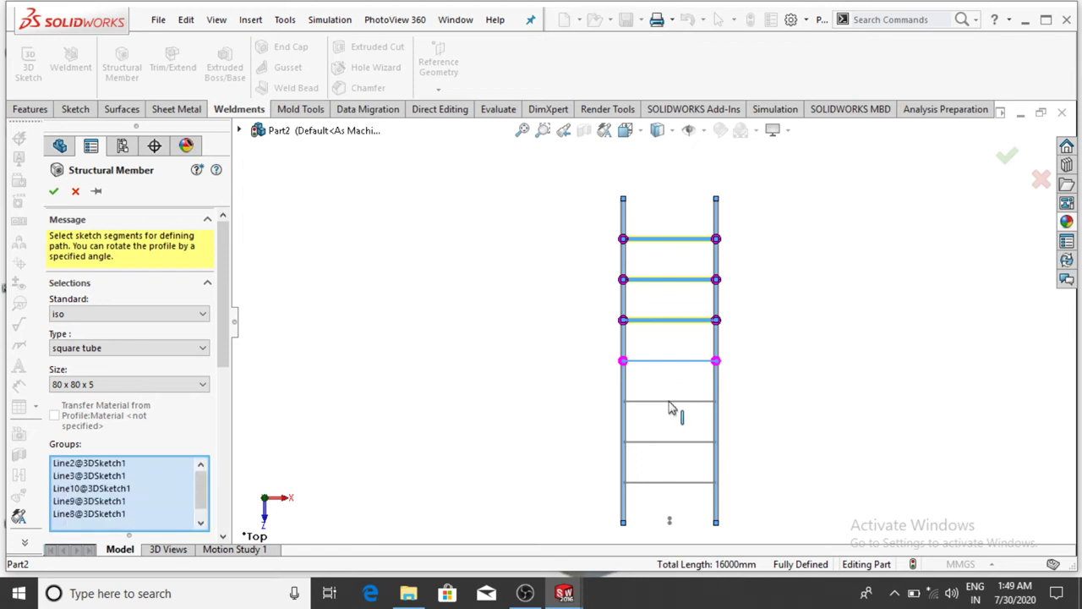
left_click(671, 403)
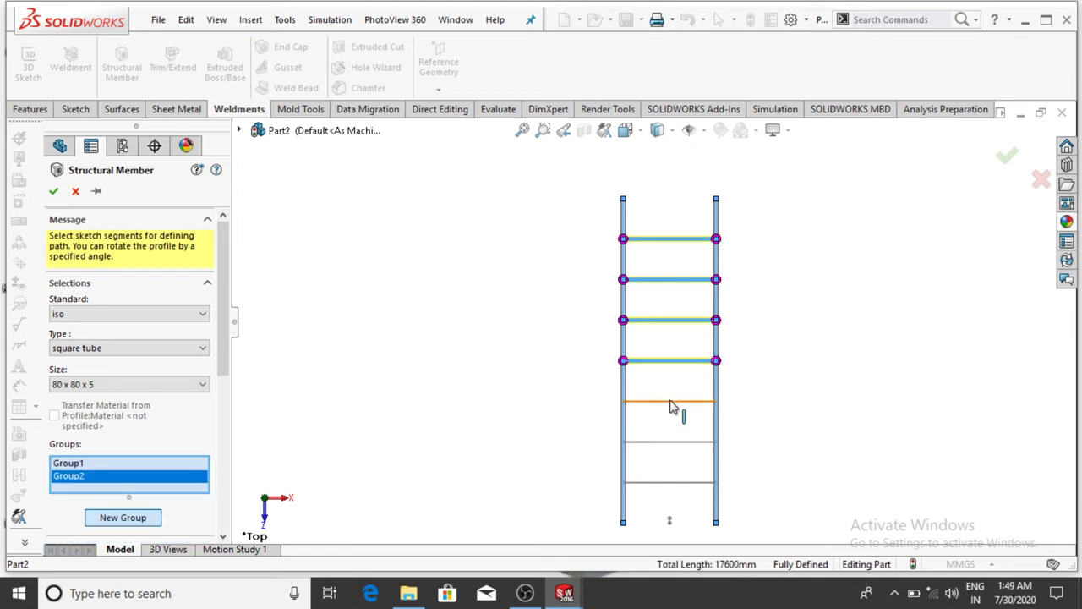
left_click(674, 443)
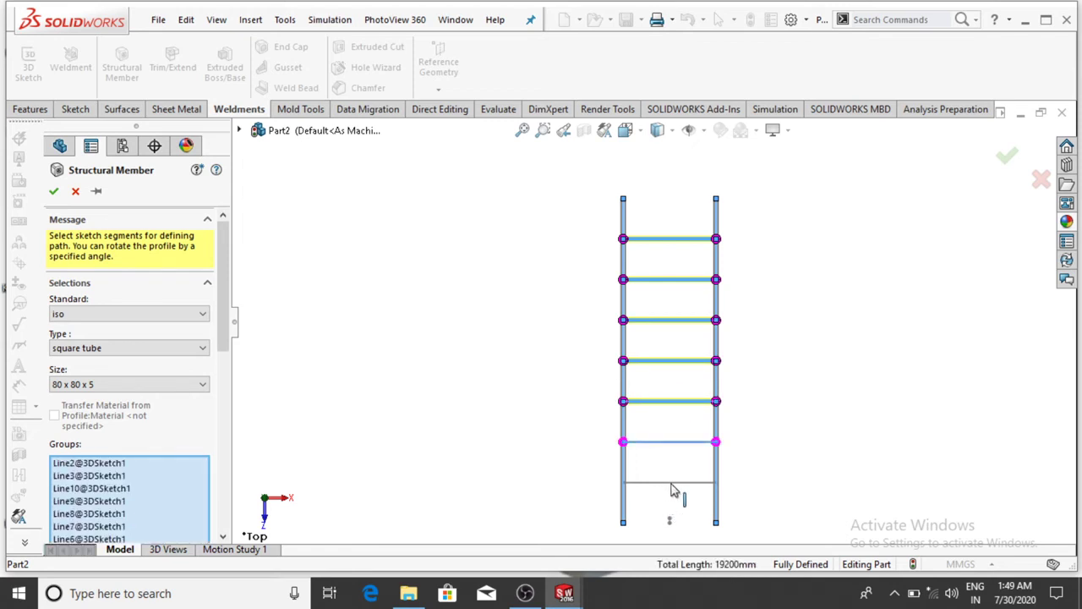
left_click(682, 492)
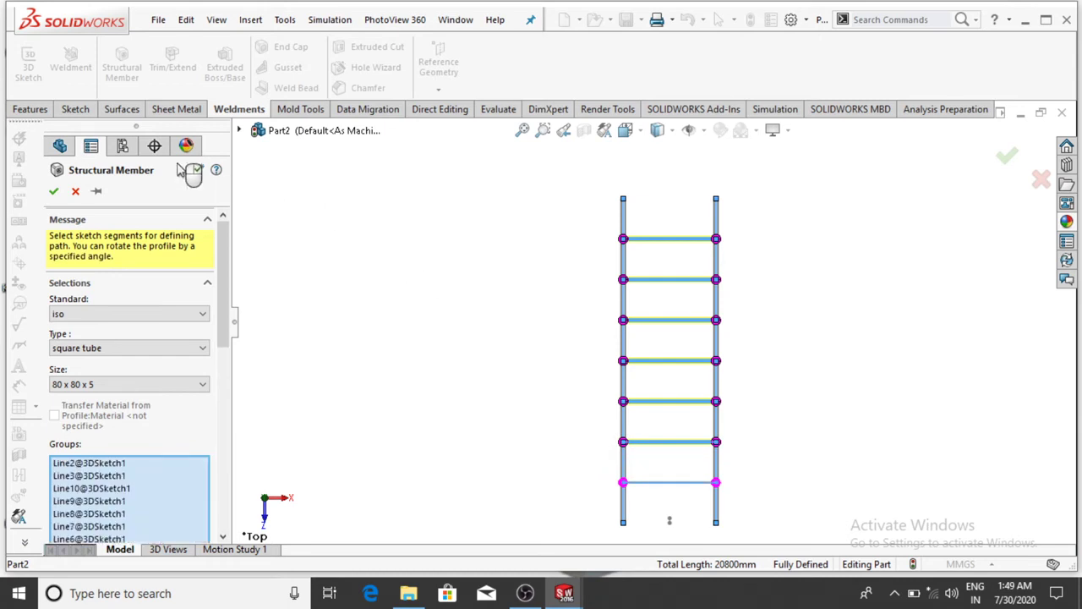
left_click(190, 171)
left_click(53, 191)
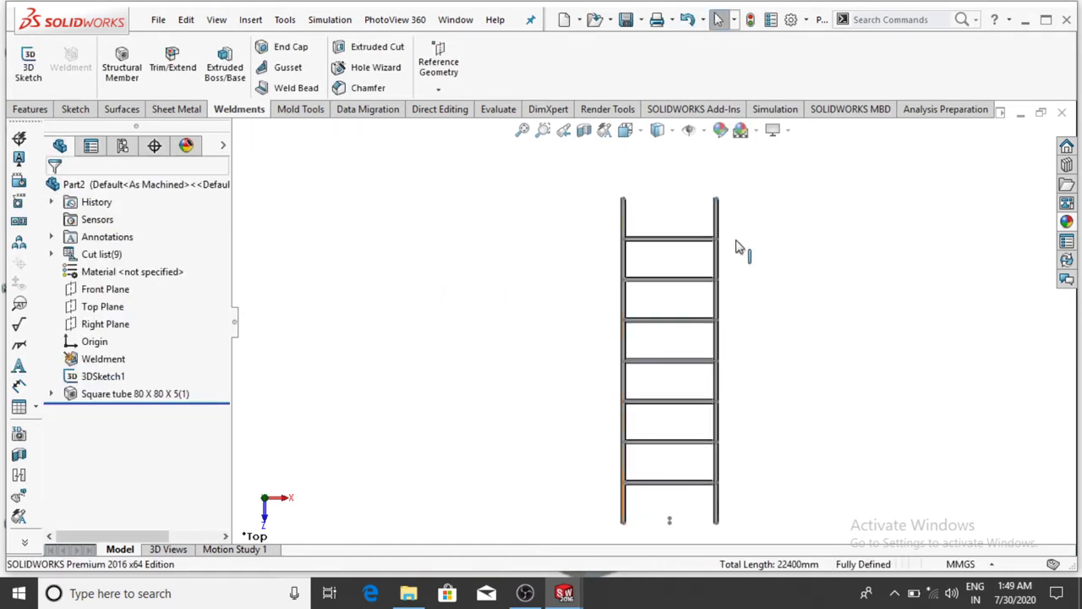
Examine the ladder's tube frame and the joints between rungs and side rails from several angles
scroll(669, 223, "down", 4)
middle_click_drag(667, 242, 757, 339)
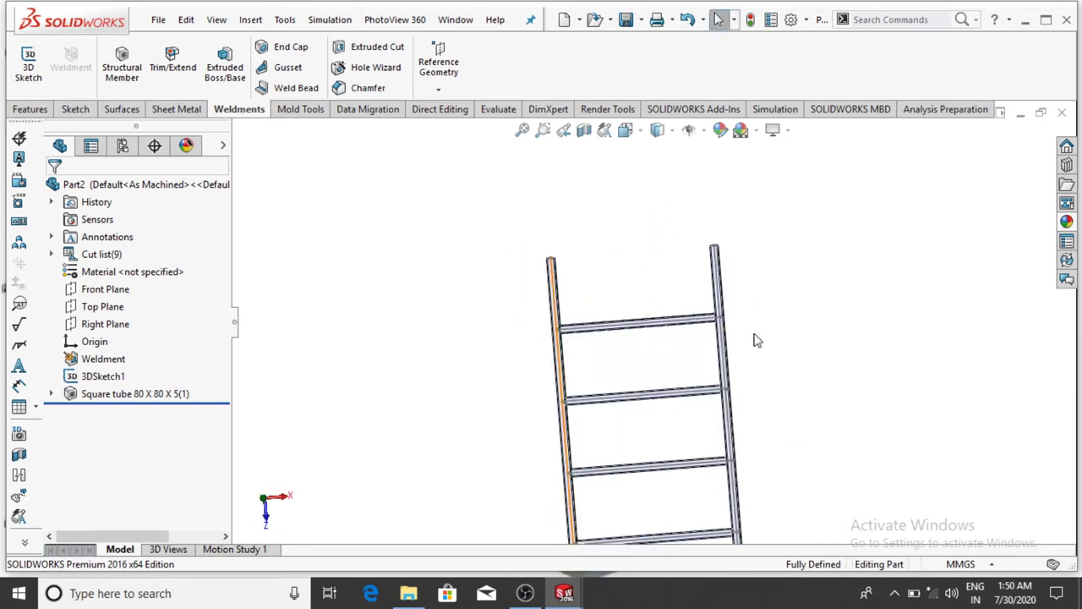
scroll(817, 331, "up", 3)
mouse_move(768, 379)
middle_mouse_down()
mouse_move(628, 442)
mouse_move(772, 435)
mouse_move(866, 401)
mouse_move(851, 431)
middle_mouse_up()
scroll(761, 279, "up", 2)
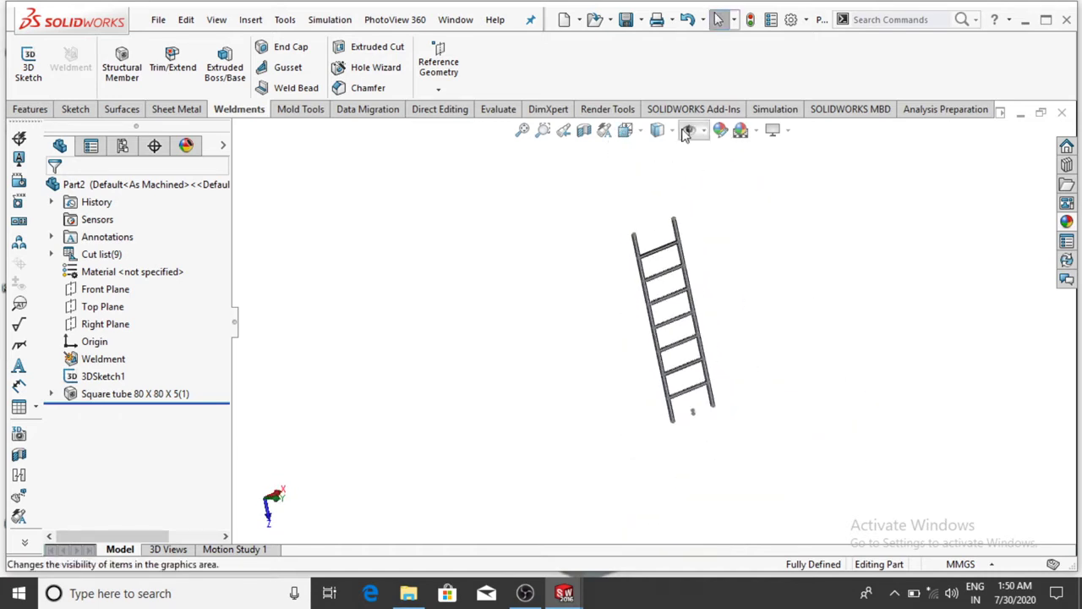
left_click(688, 129)
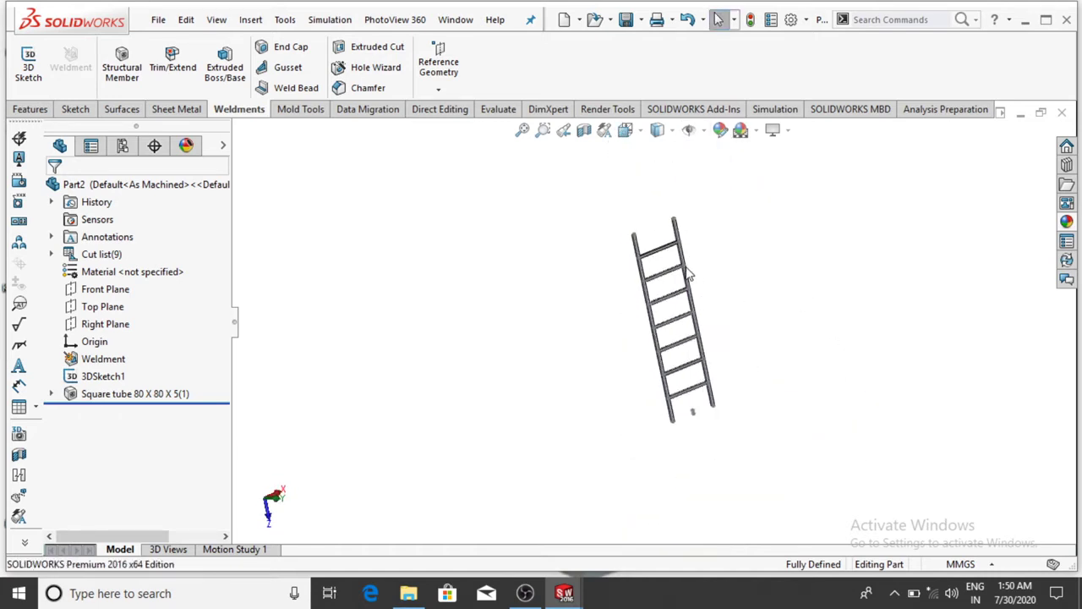
scroll(648, 237, "down", 5)
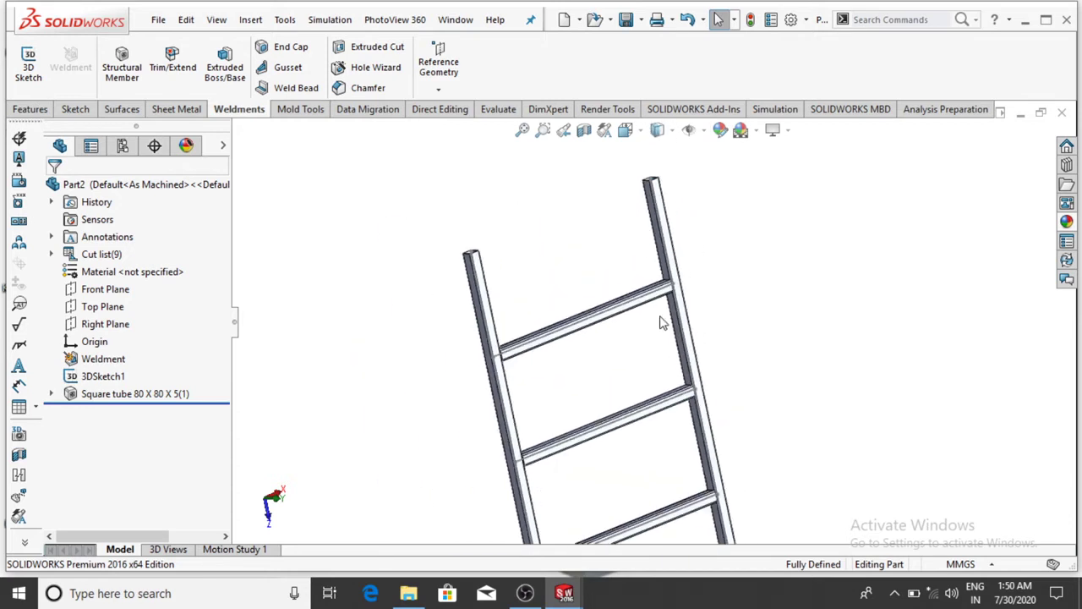
scroll(651, 308, "down", 2)
scroll(632, 306, "up", 2)
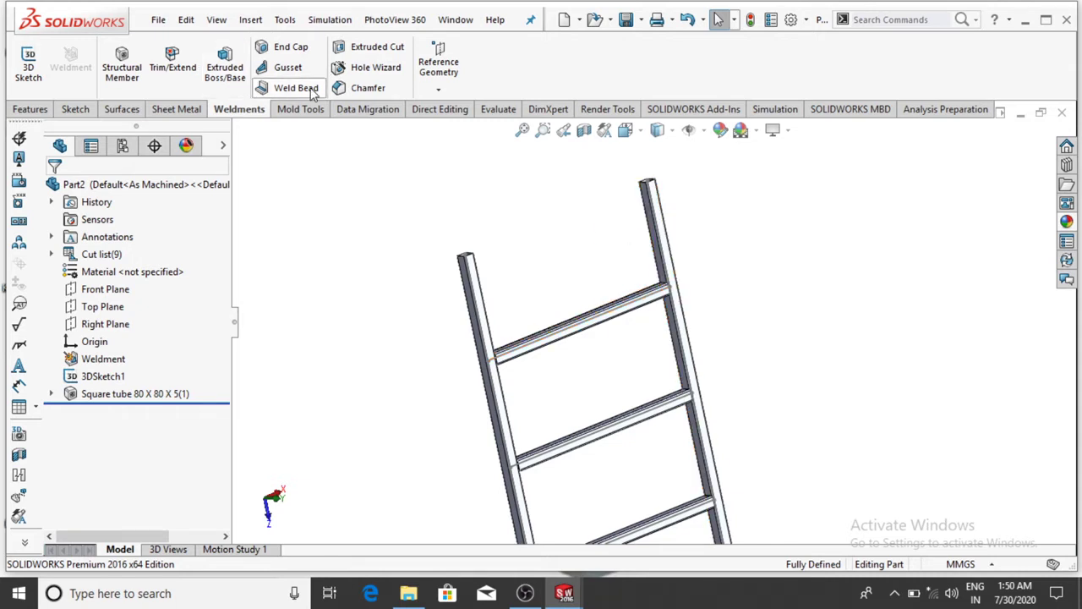
Start Trim/Extend and select the seven rung tubes as the bodies to be trimmed
left_click(177, 67)
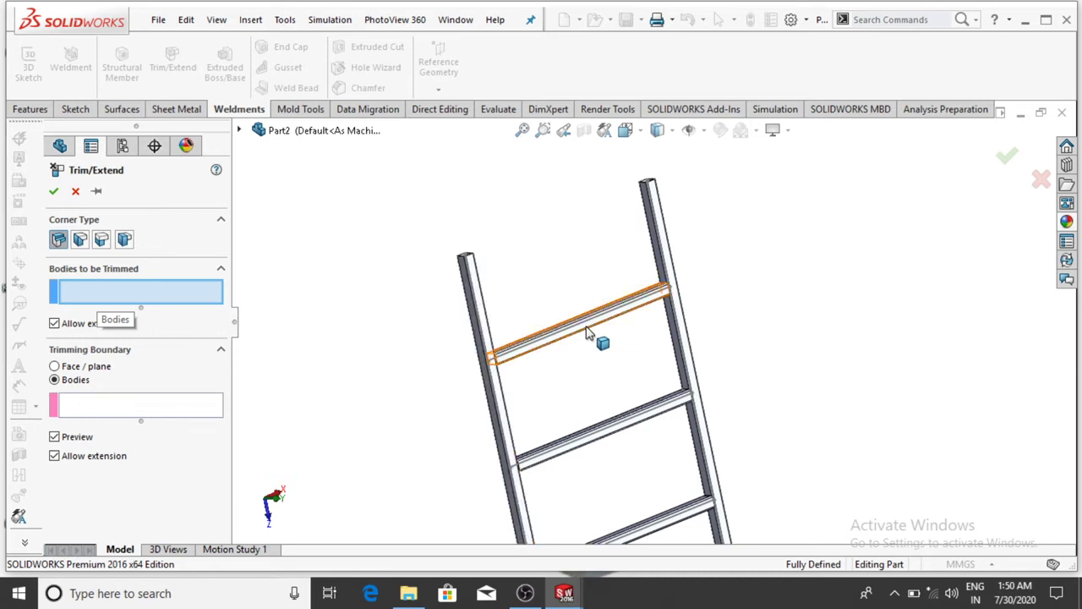
left_click(632, 432)
left_click(639, 438)
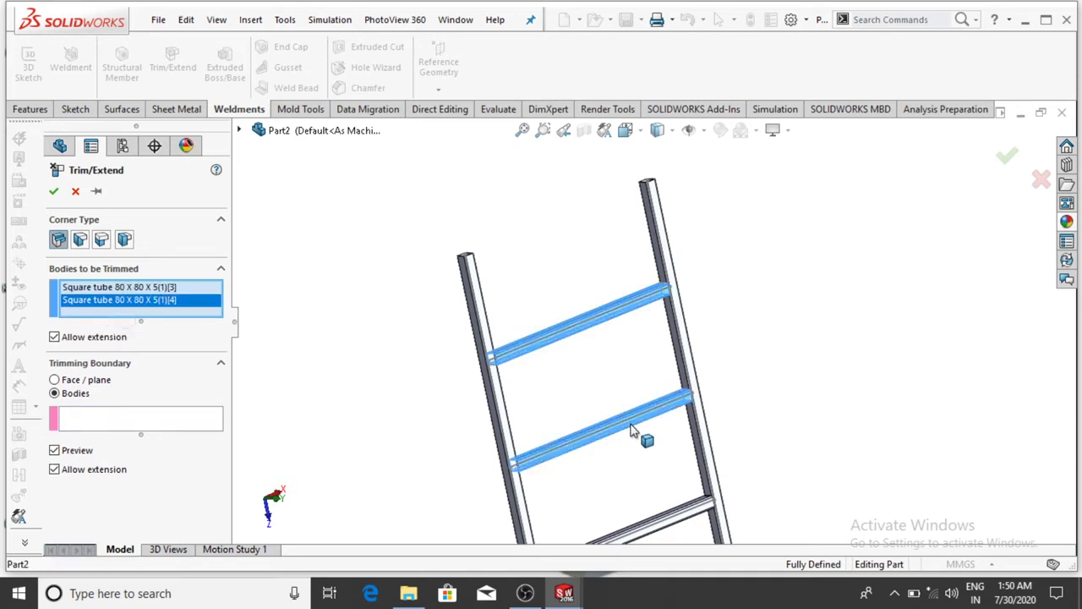
scroll(858, 427, "up", 2)
scroll(643, 448, "down", 3)
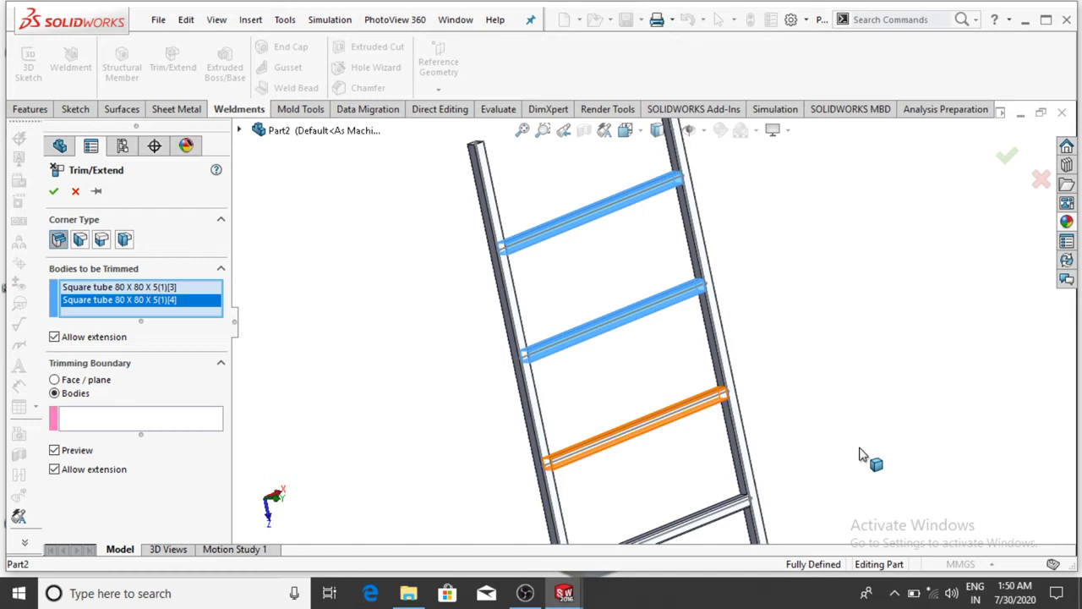
left_click(634, 427)
left_click(684, 517)
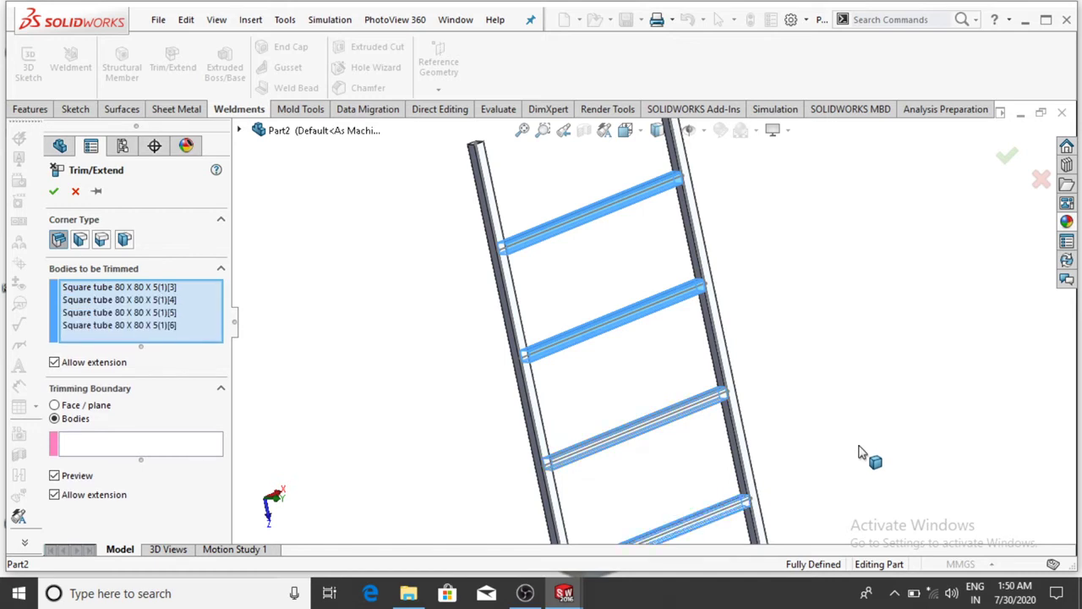
scroll(653, 321, "up", 4)
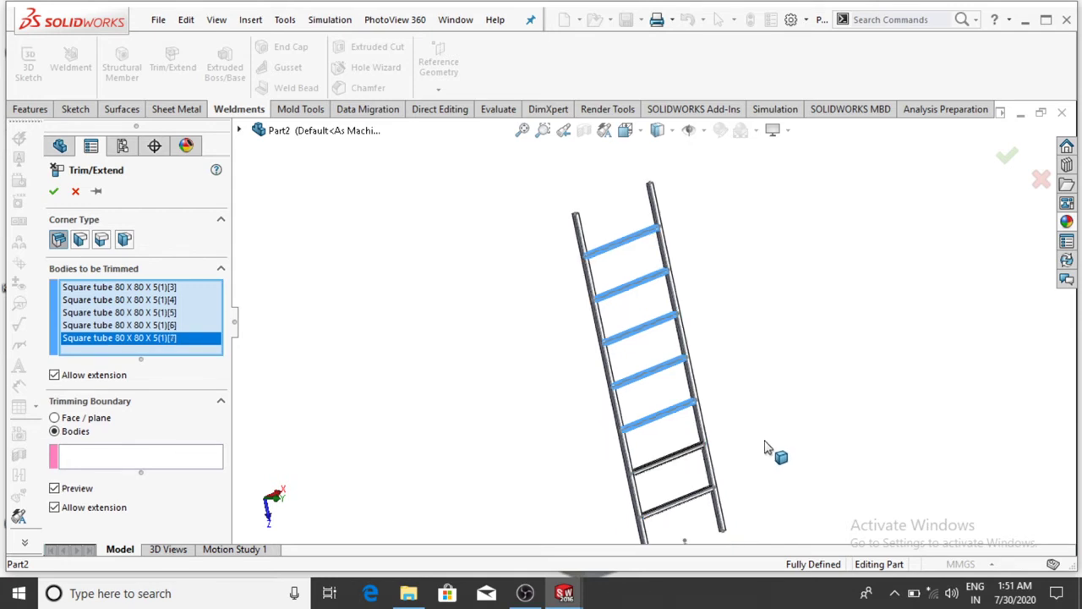
scroll(677, 448, "down", 3)
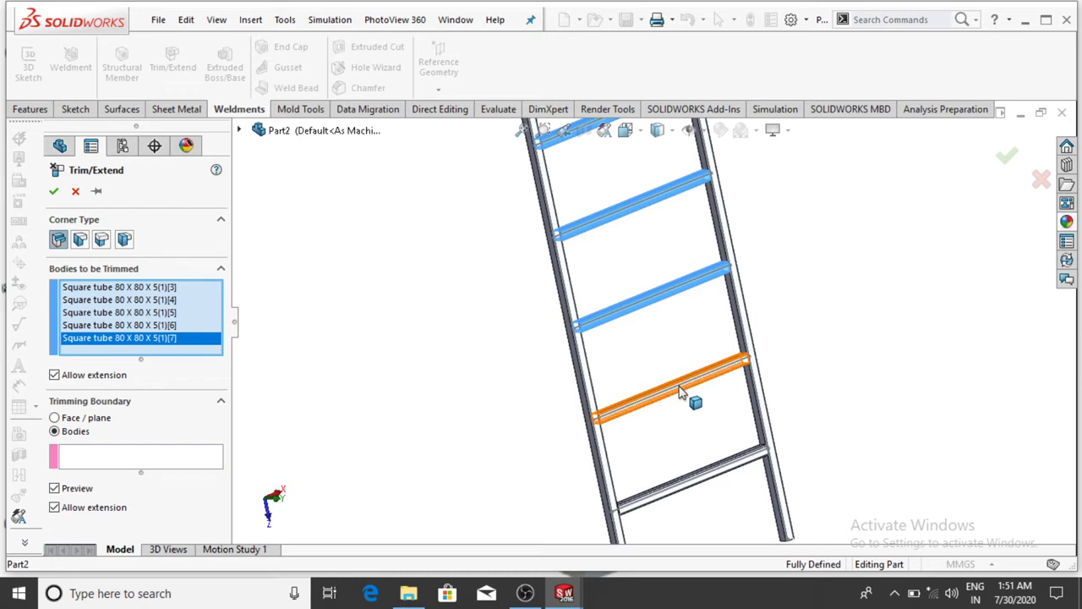
left_click(682, 392)
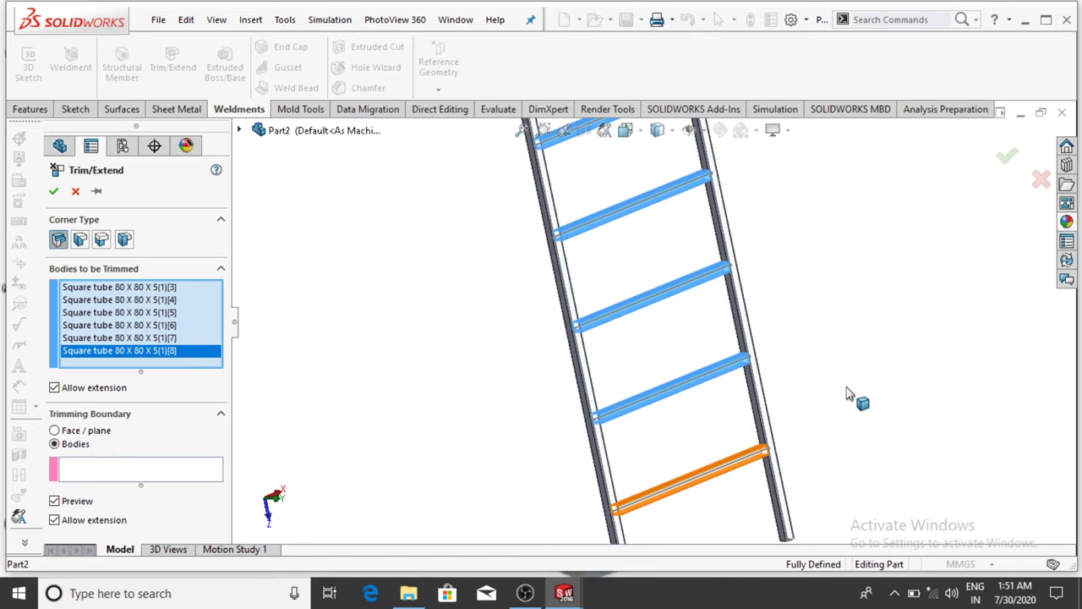
left_click(326, 391)
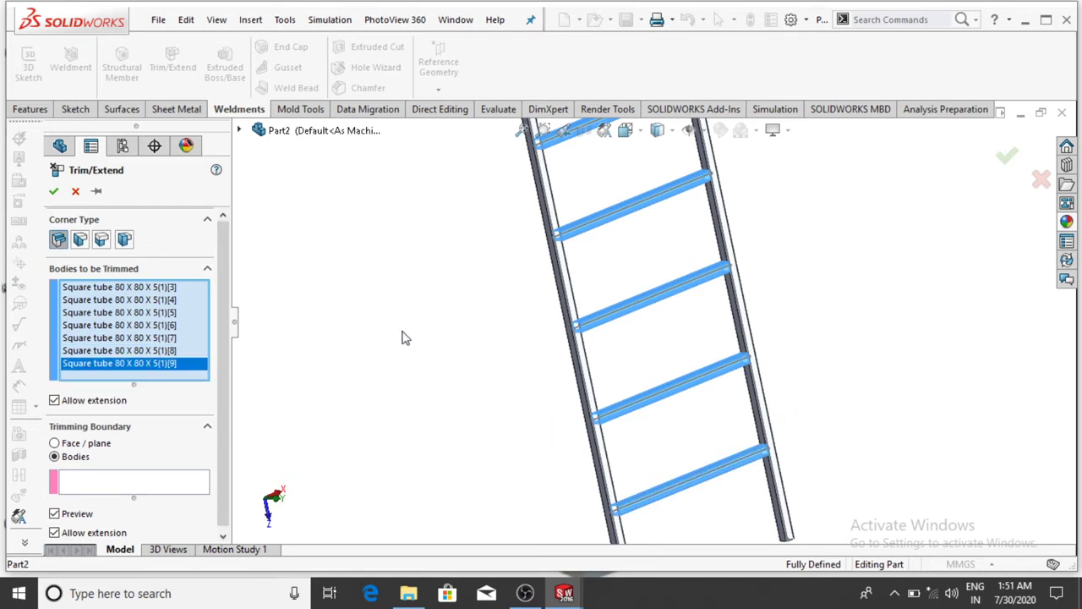
Set both side rails as the trimming boundary bodies and apply the trim to the seven rungs
left_click(84, 483)
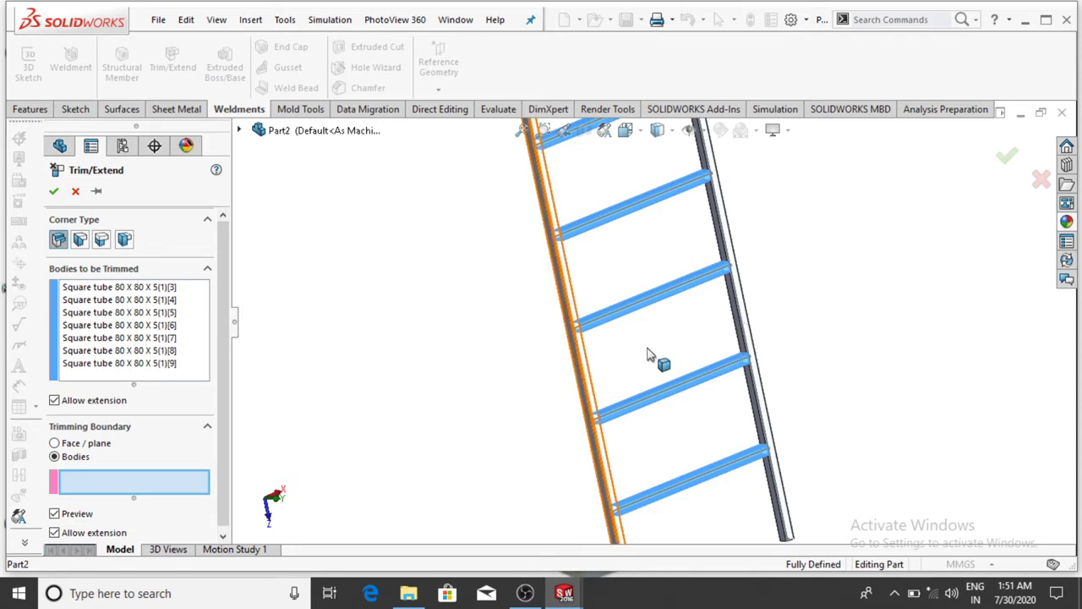
left_click(749, 332)
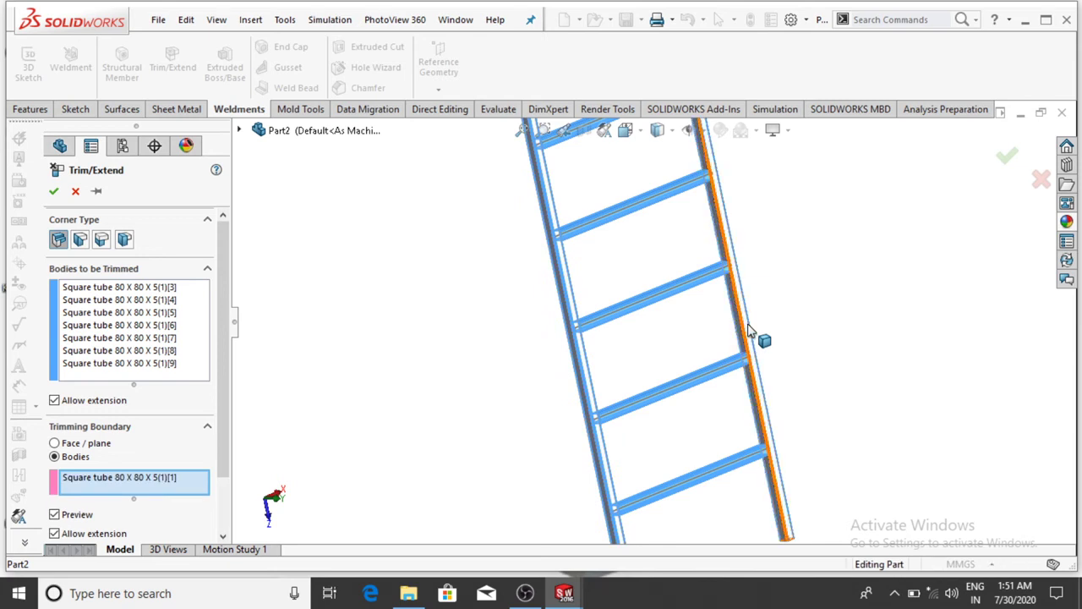
left_click(750, 333)
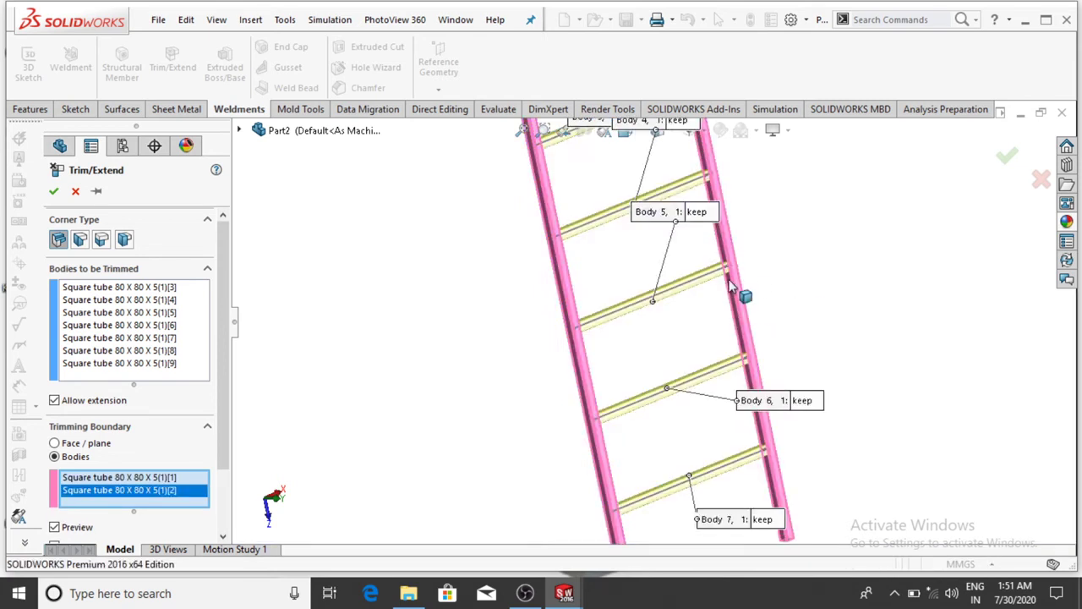
scroll(734, 287, "down", 5)
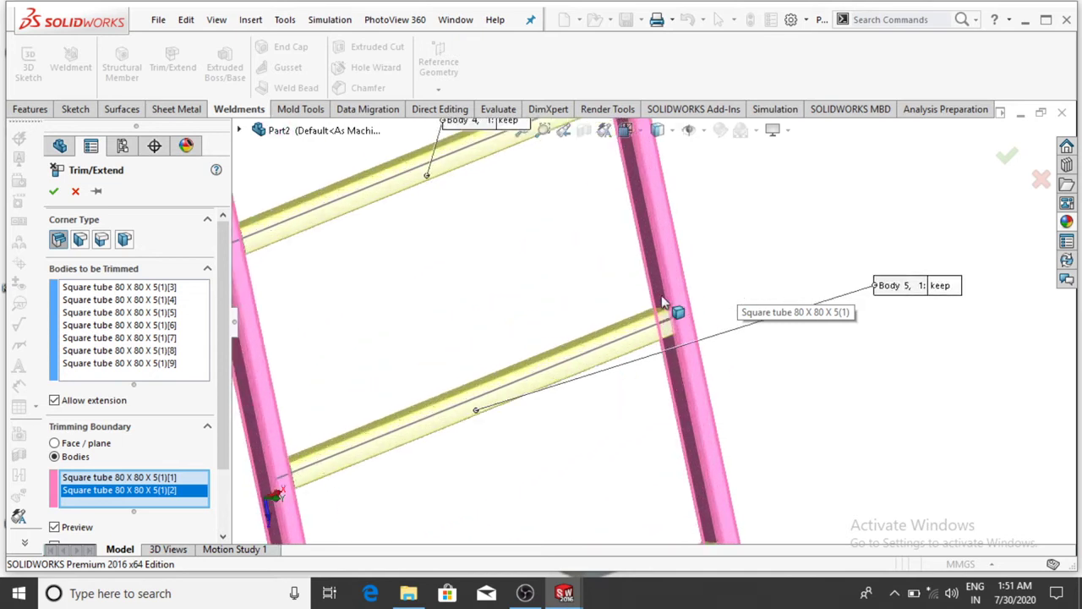
scroll(668, 336, "up", 5)
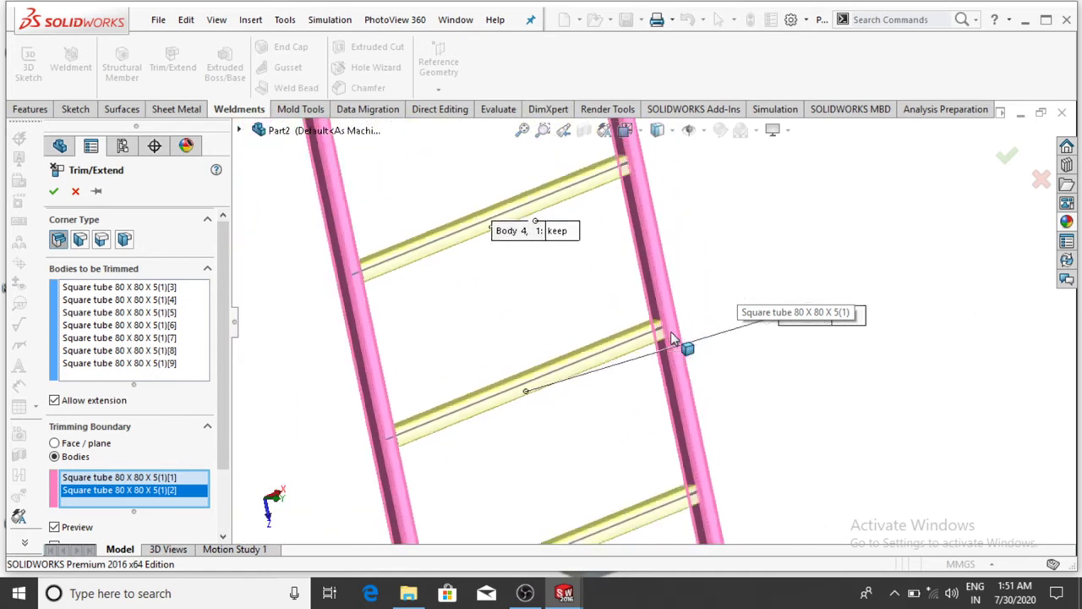
scroll(657, 338, "up", 2)
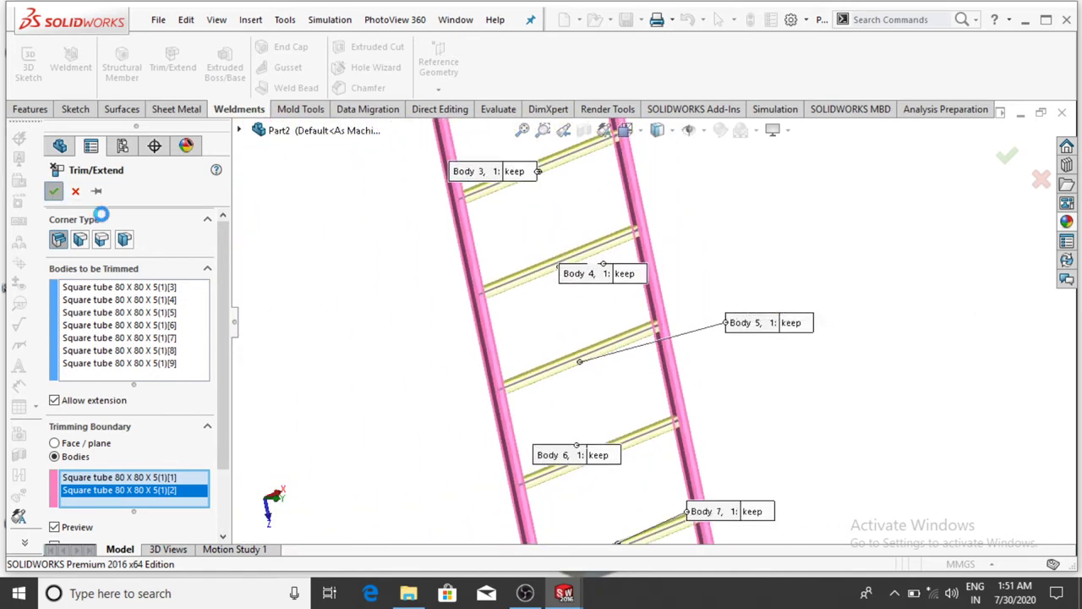
left_click(54, 191)
key("f")
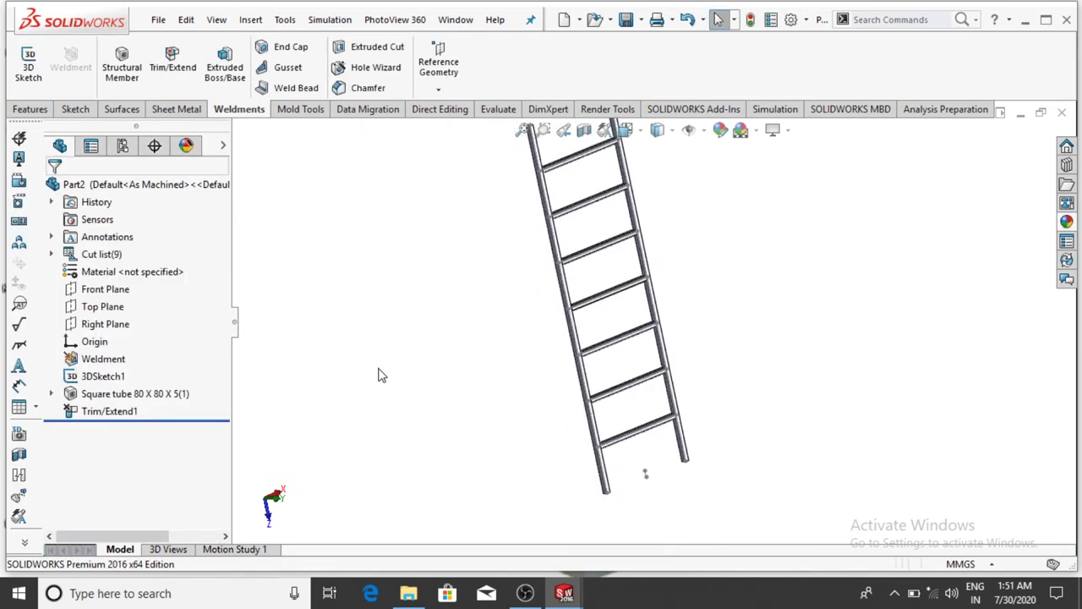
Start an end cap on one rail's open upper end, 5 mm thick with 0.5 thickness ratio and 3 mm fillet corners
middle_click_drag(441, 387, 544, 375)
scroll(625, 217, "down", 5)
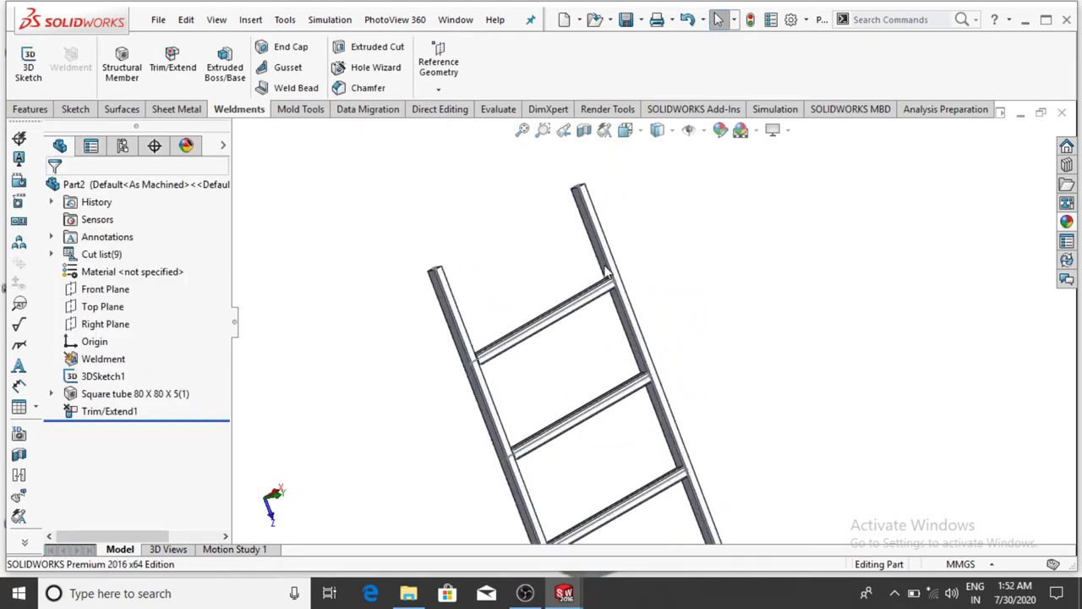
scroll(476, 307, "up", 5)
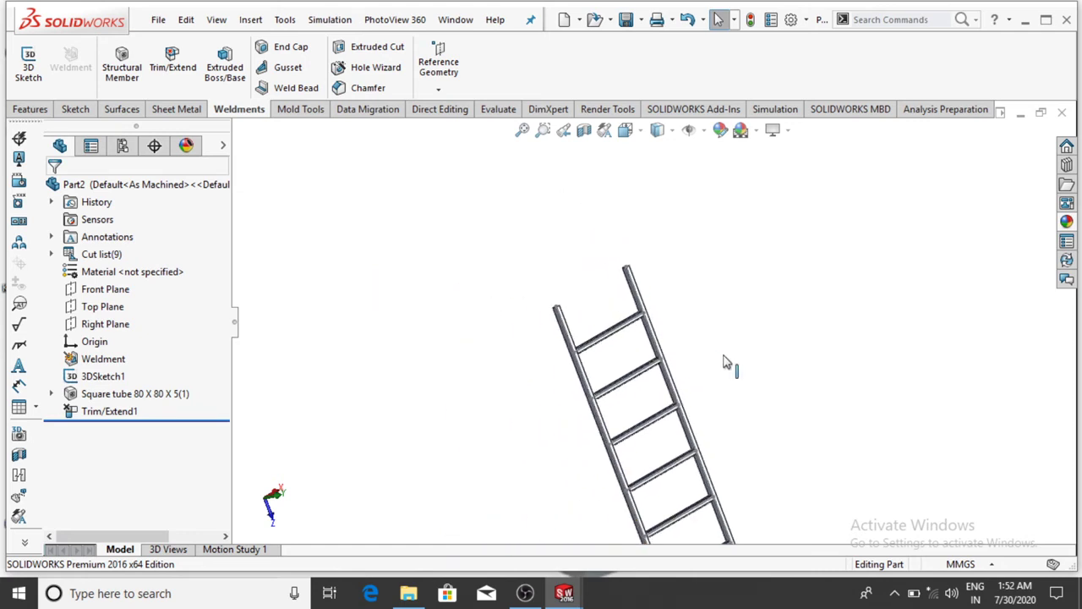
middle_click_drag(731, 366, 486, 416)
scroll(781, 240, "down", 2)
scroll(680, 258, "down", 2)
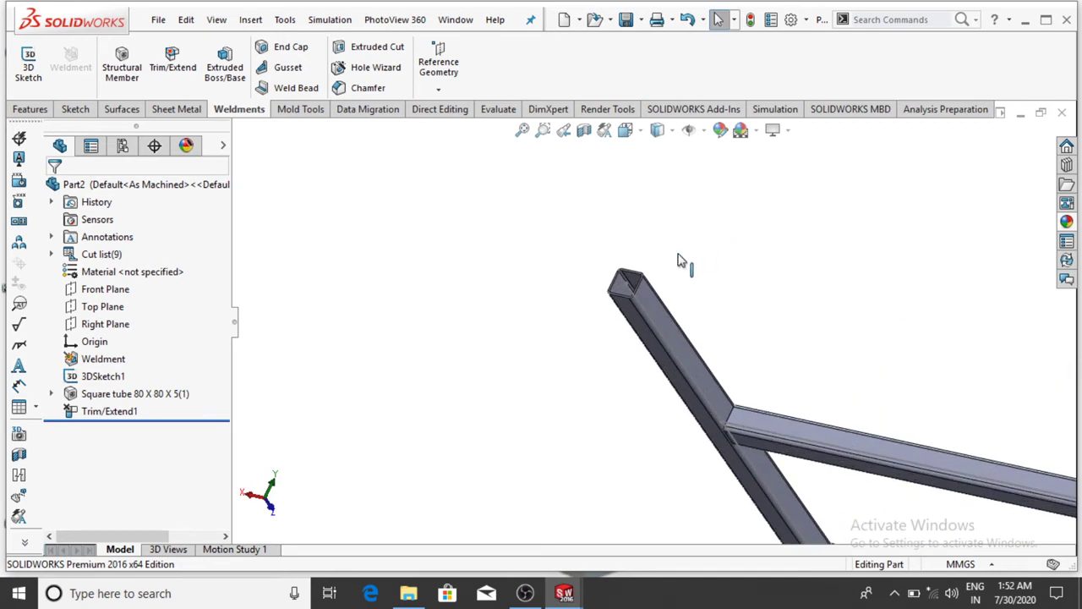
scroll(640, 326, "down", 2)
scroll(638, 328, "down", 2)
scroll(638, 328, "down", 2)
scroll(616, 316, "down", 2)
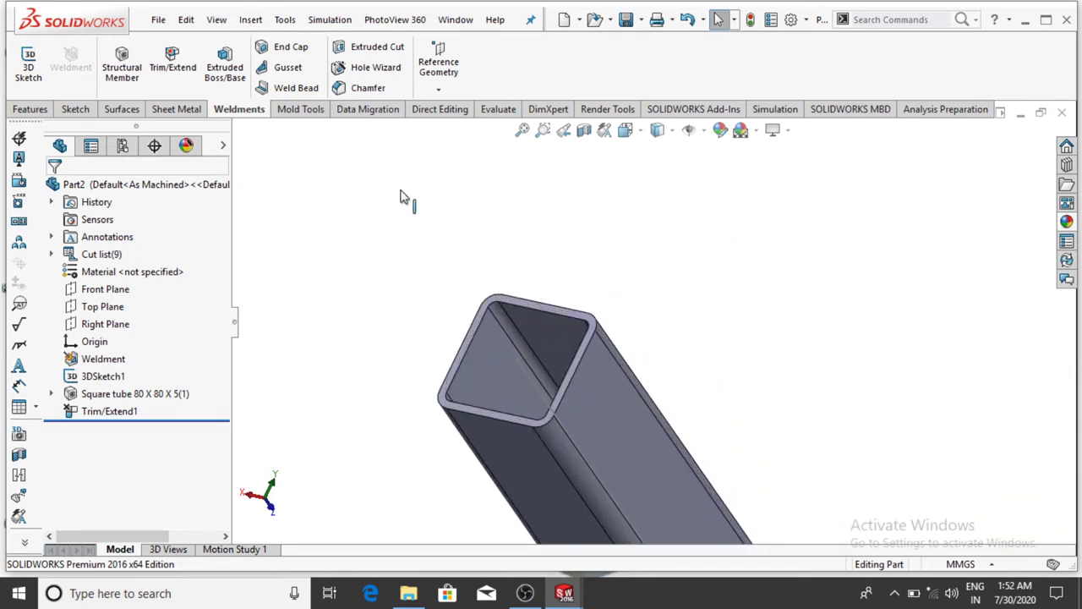
left_click(282, 47)
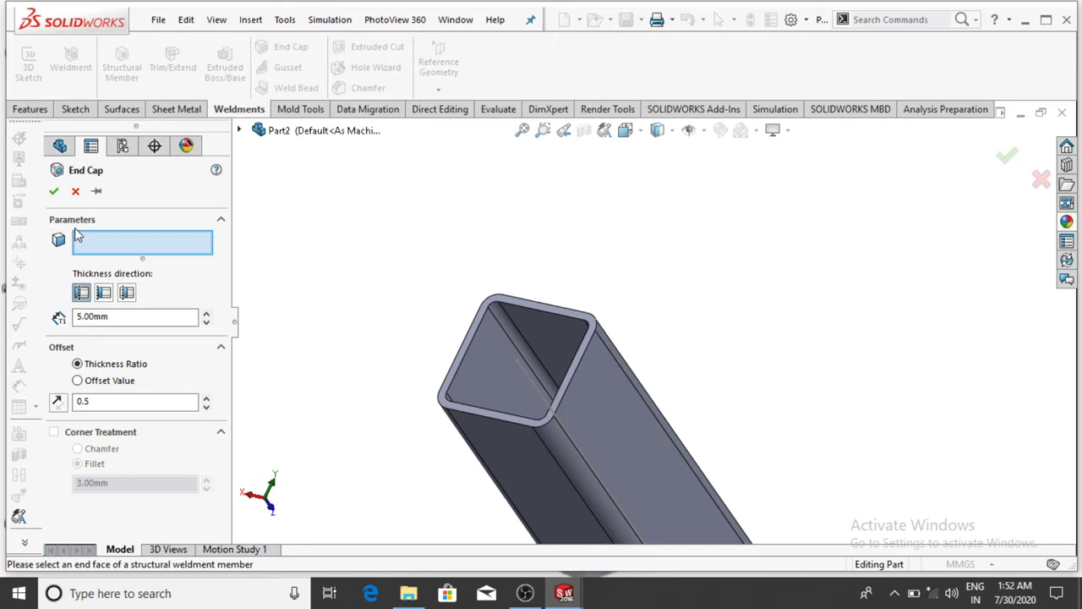
left_click(511, 298)
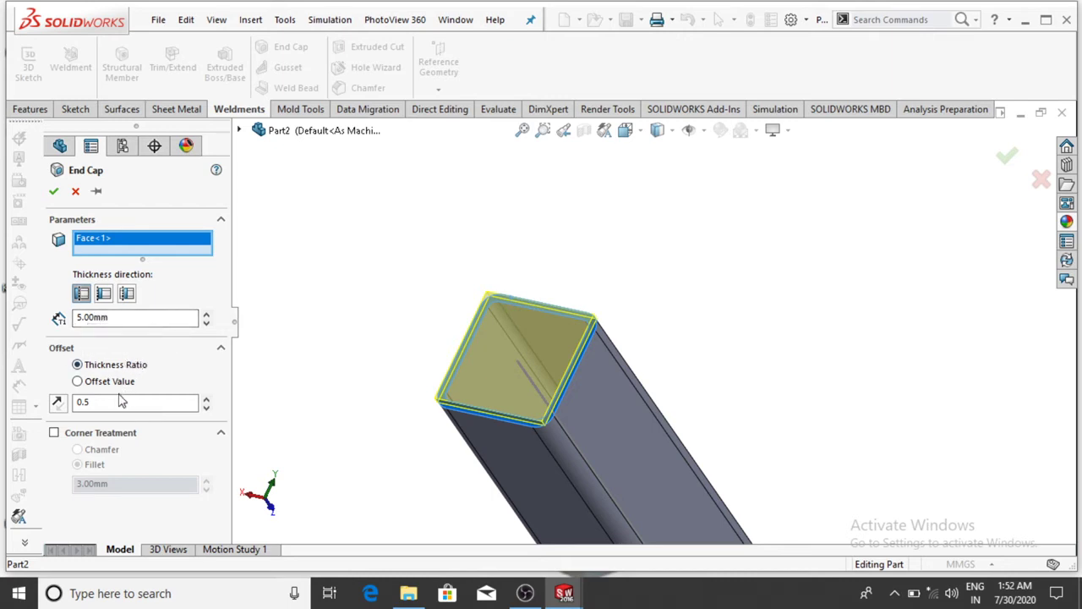
left_click(53, 433)
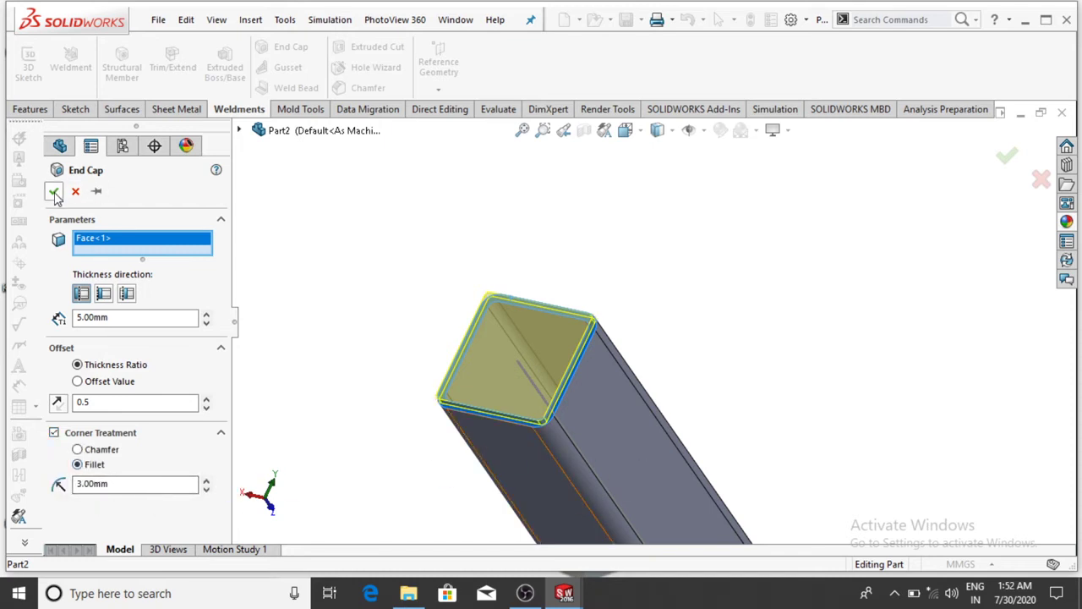
Add the other rail's upper end face to the selection and create both end caps
scroll(813, 296, "up", 2)
scroll(918, 379, "up", 4)
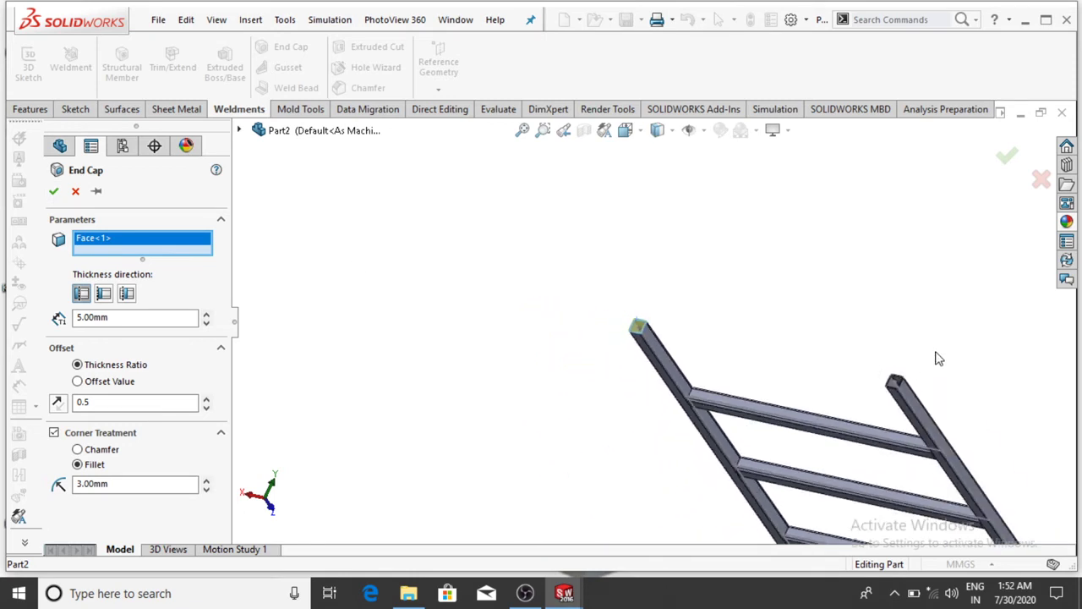
scroll(904, 362, "down", 6)
scroll(672, 395, "down", 3)
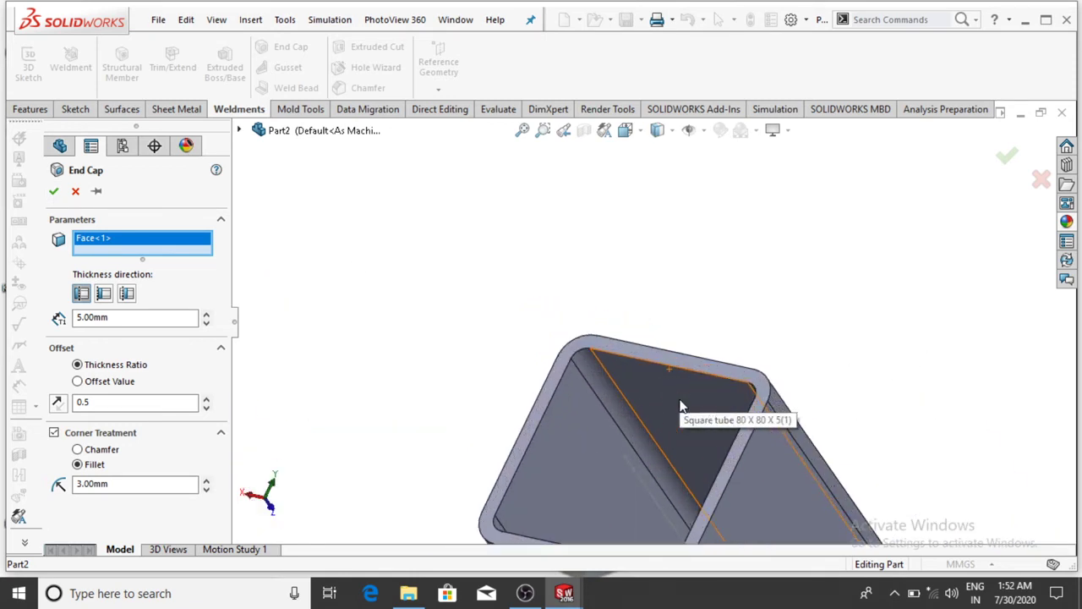
left_click(659, 351)
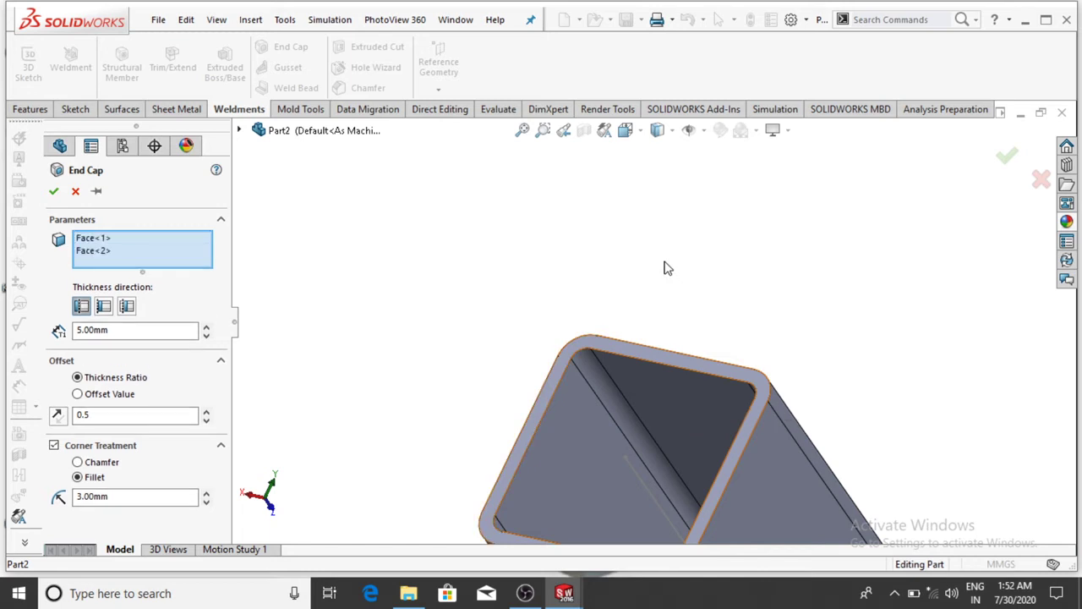
scroll(666, 267, "up", 3)
scroll(666, 268, "up", 5)
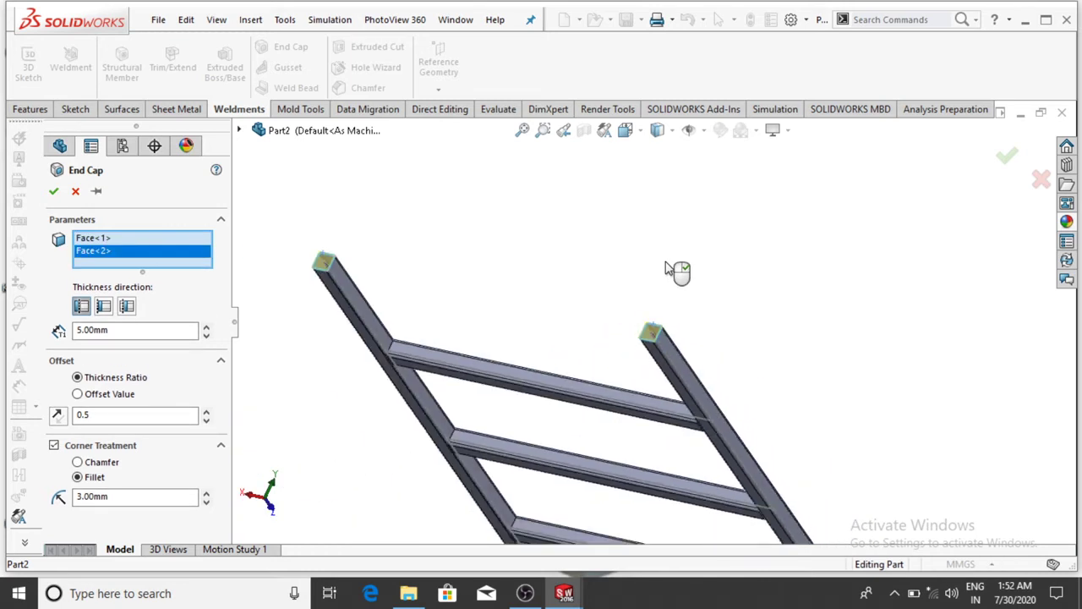
left_click(53, 191)
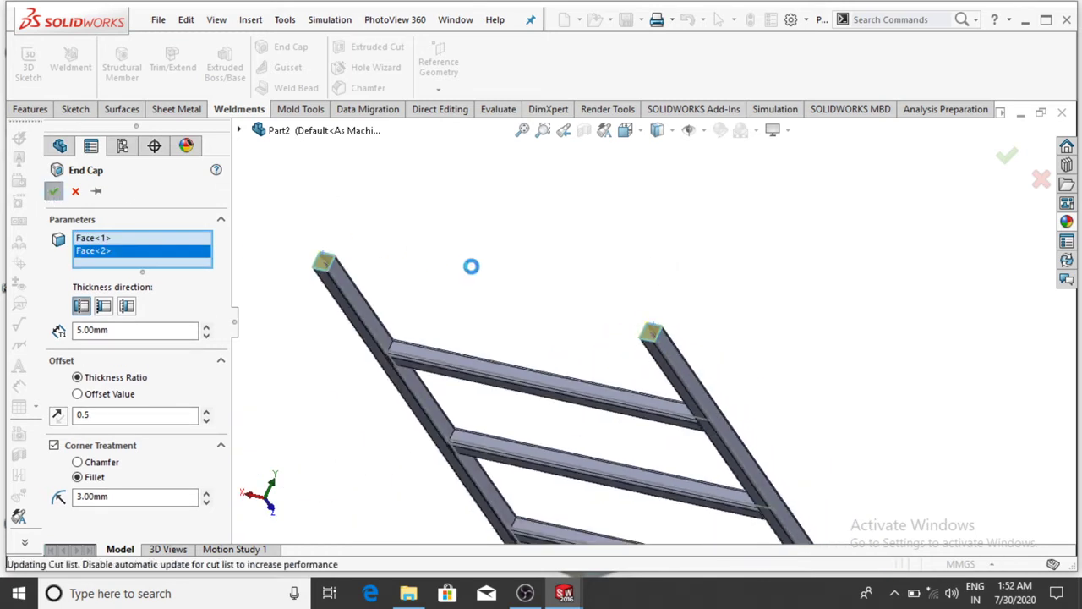
Examine the capped upper rail ends and the open lower ends of the ladder
scroll(510, 268, "up", 3)
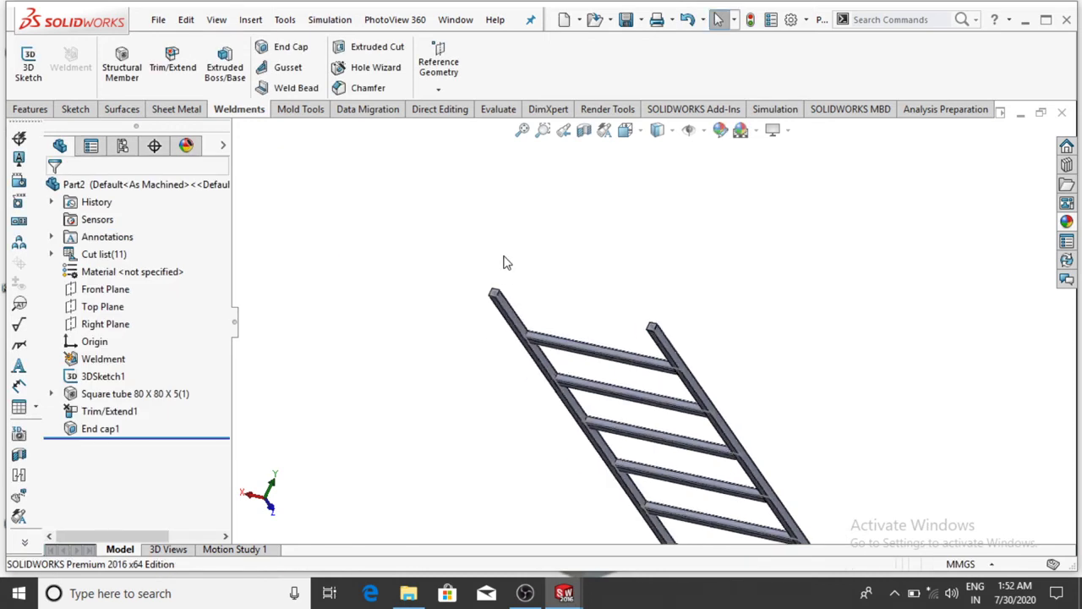
scroll(625, 337, "up", 2)
middle_click_drag(831, 423, 710, 476)
scroll(704, 475, "down", 2)
scroll(681, 459, "down", 6)
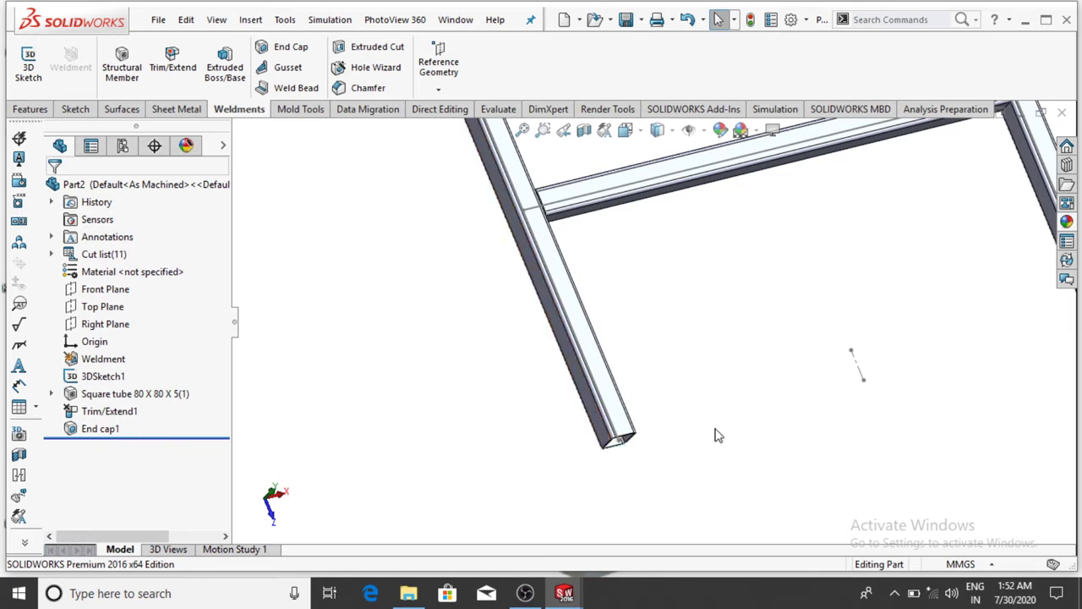
scroll(715, 432, "up", 2)
mouse_move(713, 328)
middle_mouse_down()
mouse_move(737, 350)
mouse_move(693, 331)
middle_mouse_up()
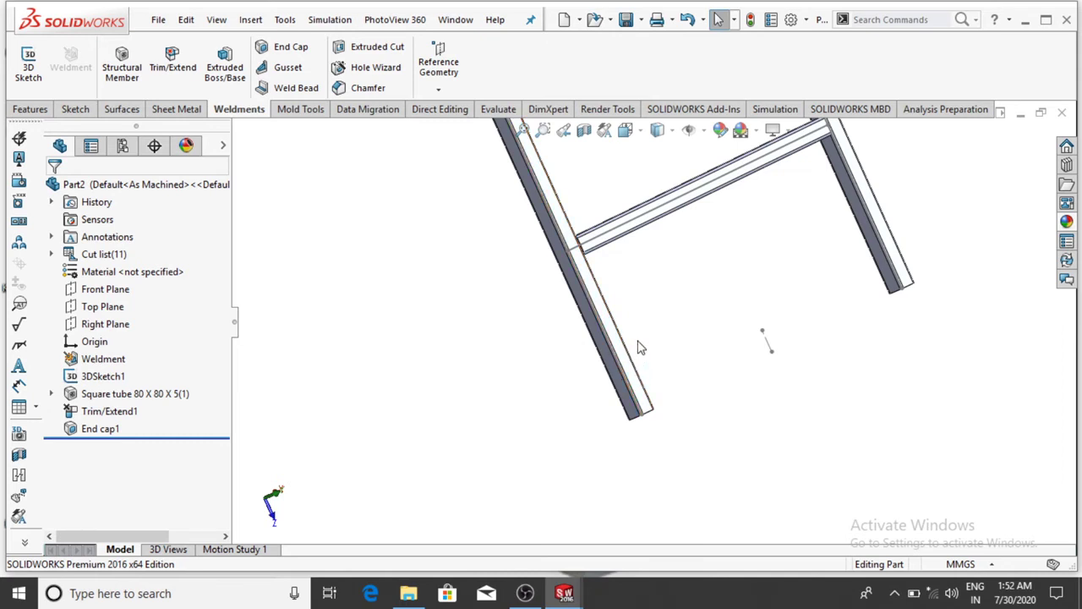
scroll(761, 378, "down", 3)
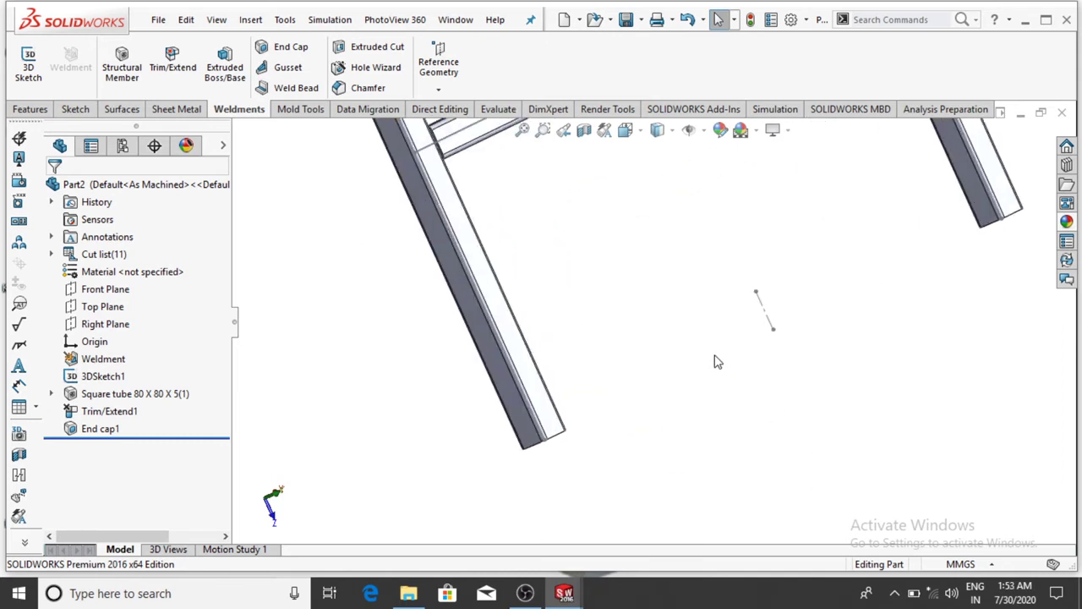
Orient the view normal to the side rail's outer face and frame its lower end
right_click(505, 388)
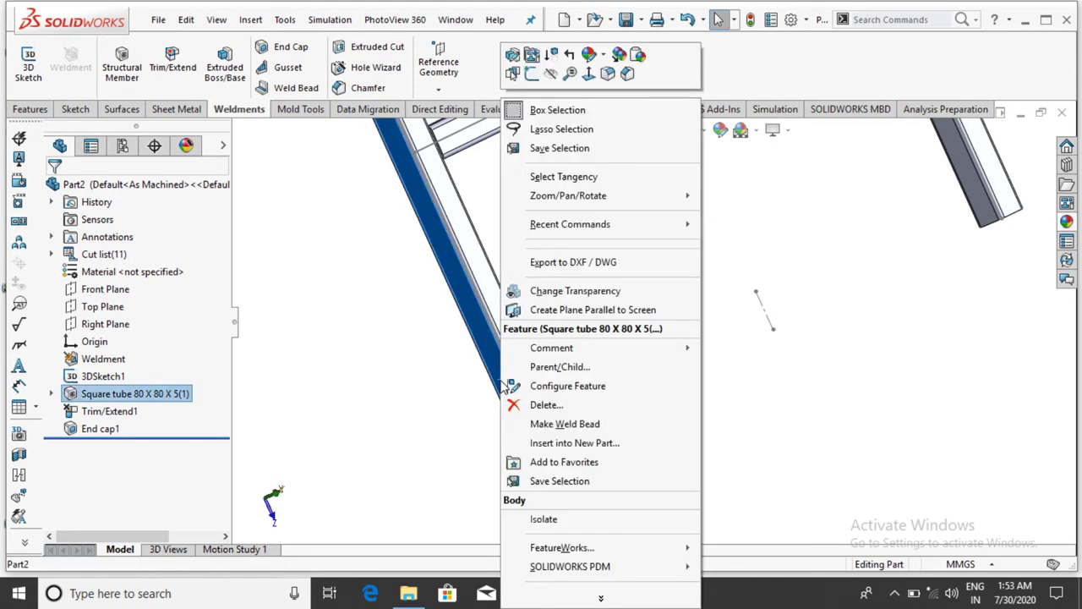
left_click(866, 276)
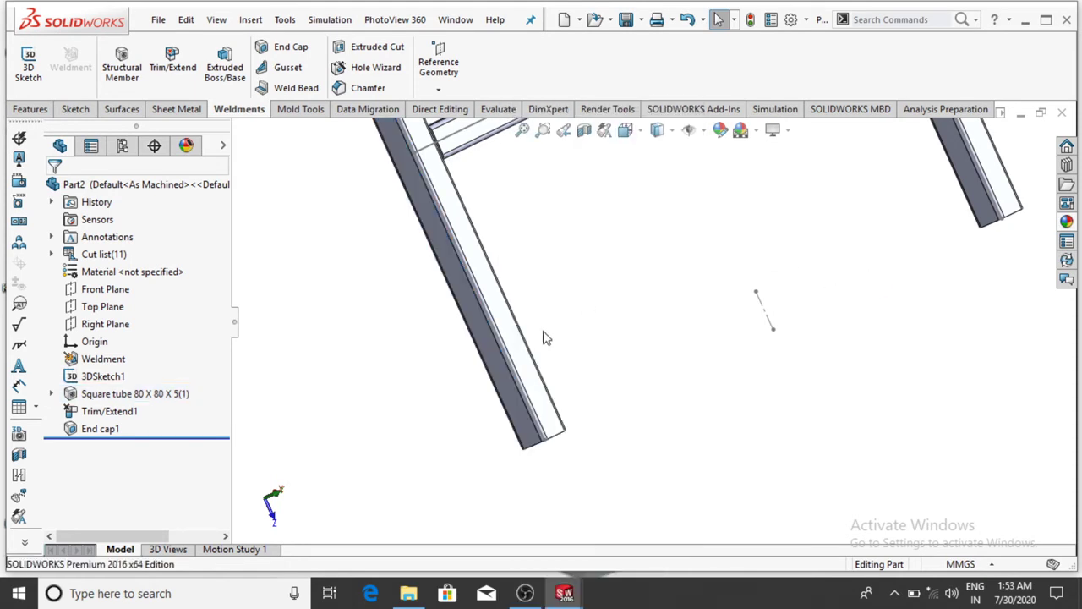
left_click(503, 380)
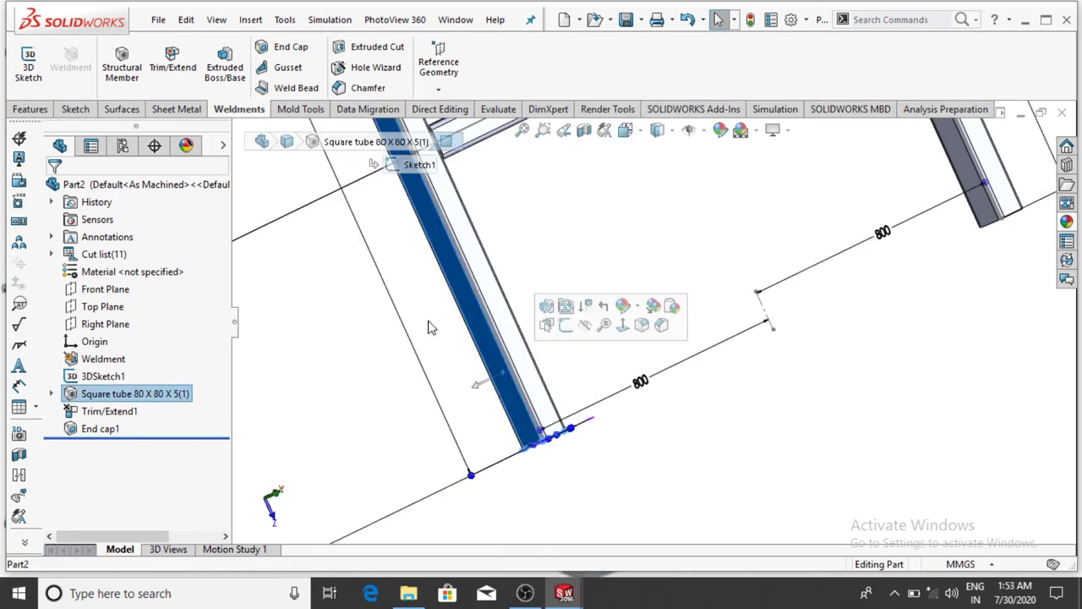
left_click(31, 109)
left_click(77, 109)
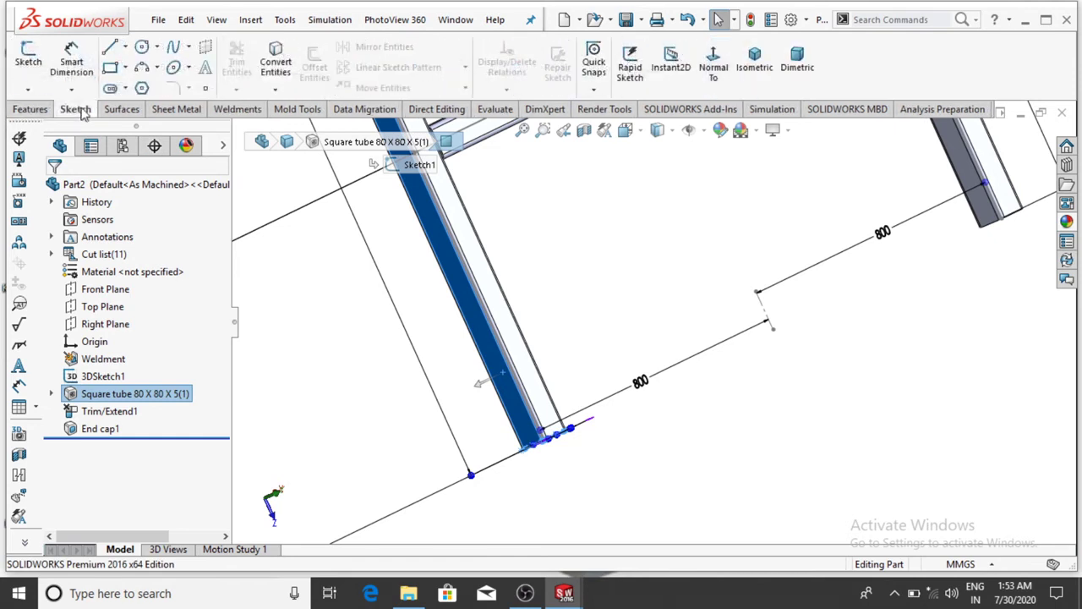
left_click(712, 59)
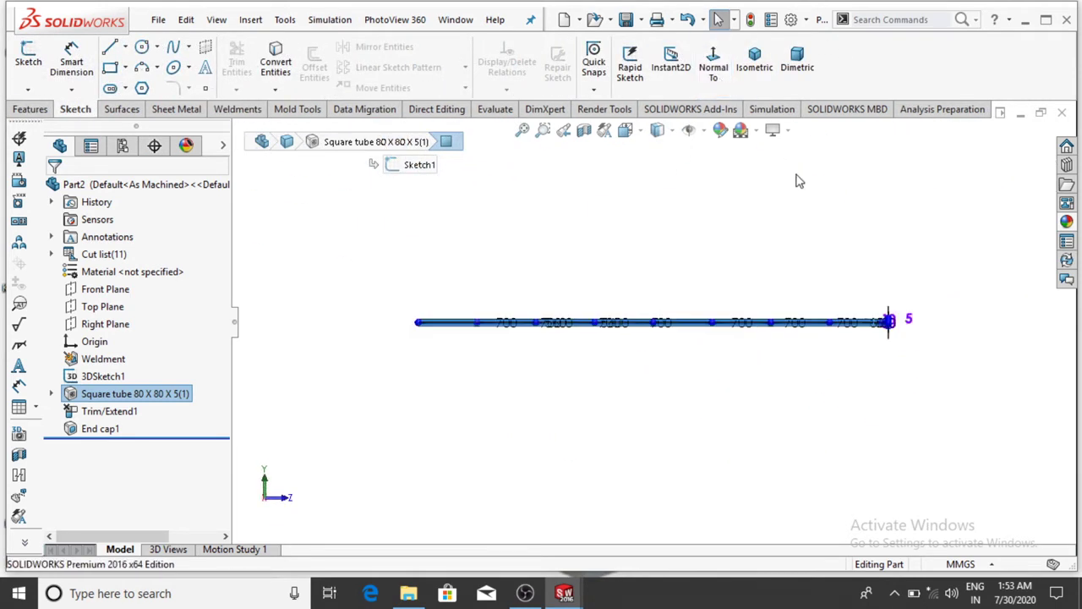
scroll(879, 372, "down", 2)
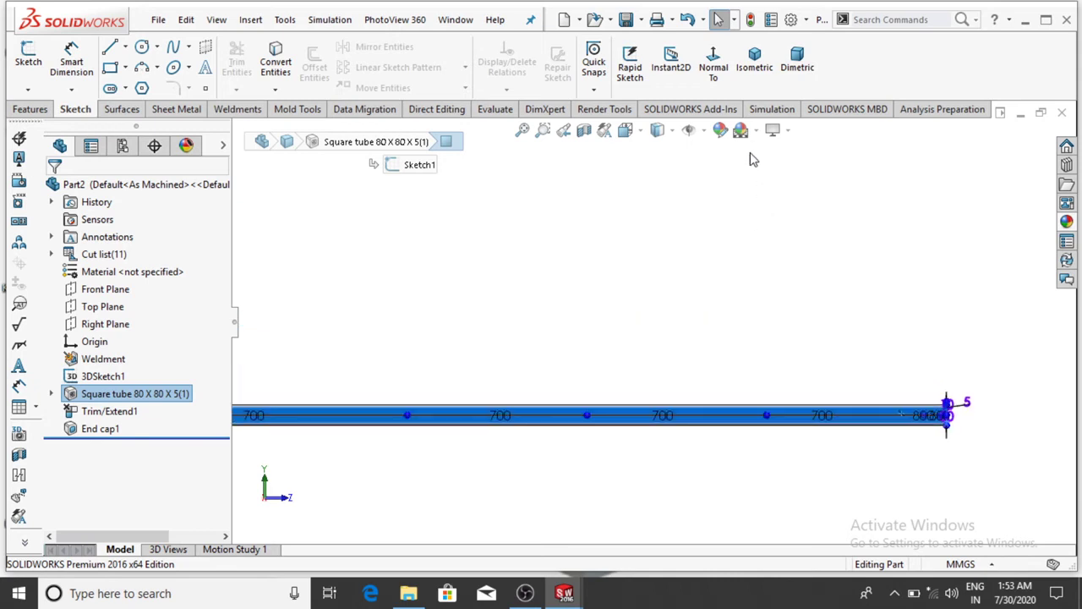
left_click(714, 66)
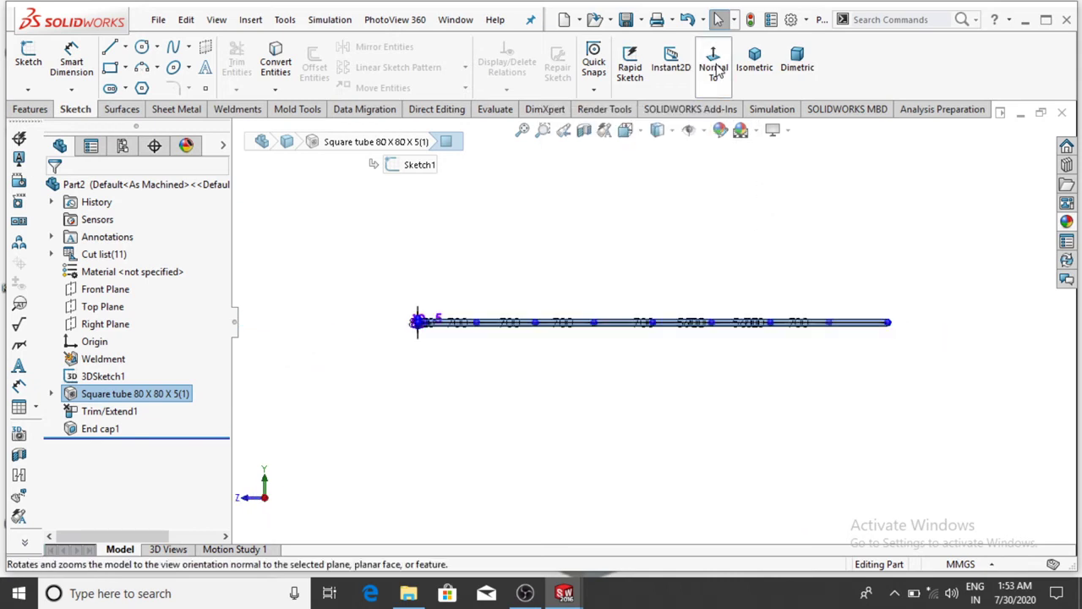
left_click(714, 67)
left_click(833, 389)
middle_click_drag(834, 388, 774, 345)
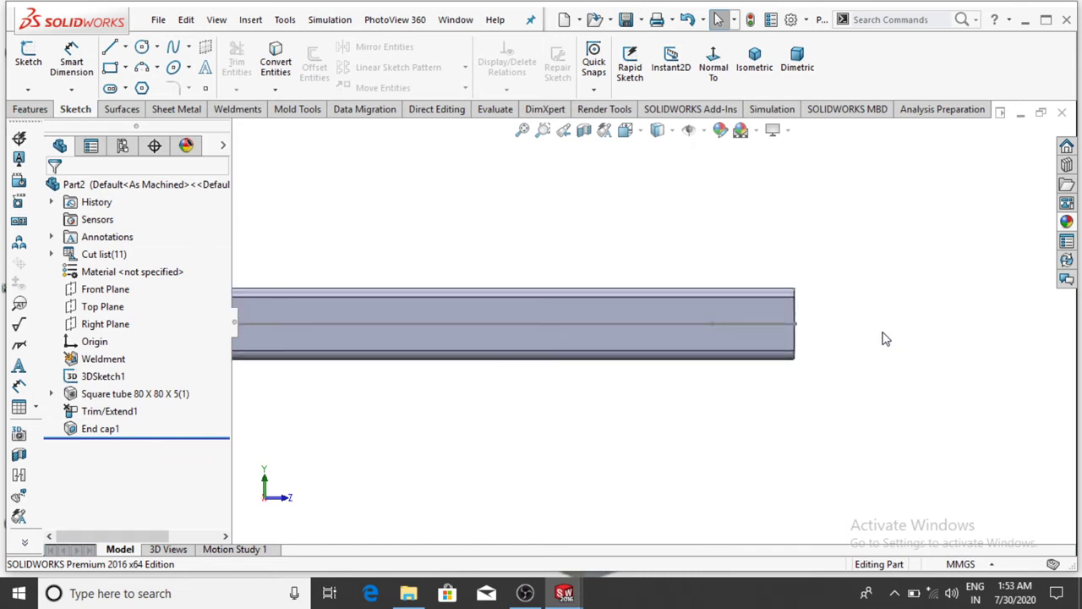
mouse_move(885, 339)
middle_mouse_down()
mouse_move(850, 326)
mouse_move(688, 326)
middle_mouse_up()
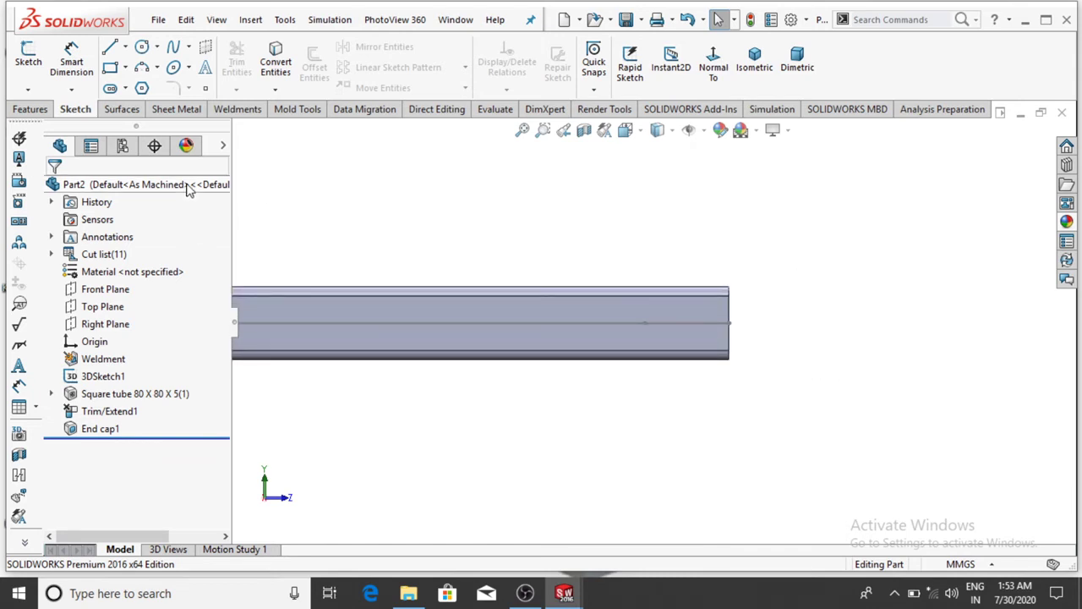
Sketch a closed right triangle about 32 by 52 mm in a new 3D sketch on the YZ plane, at the lower corner of the rail's open end
left_click(108, 51)
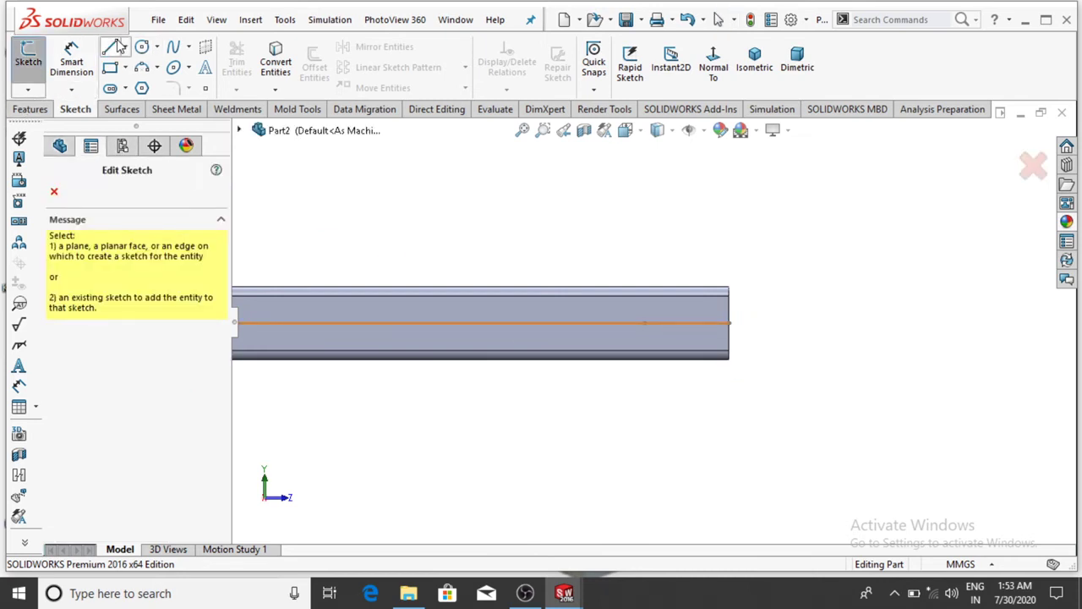
left_click(28, 88)
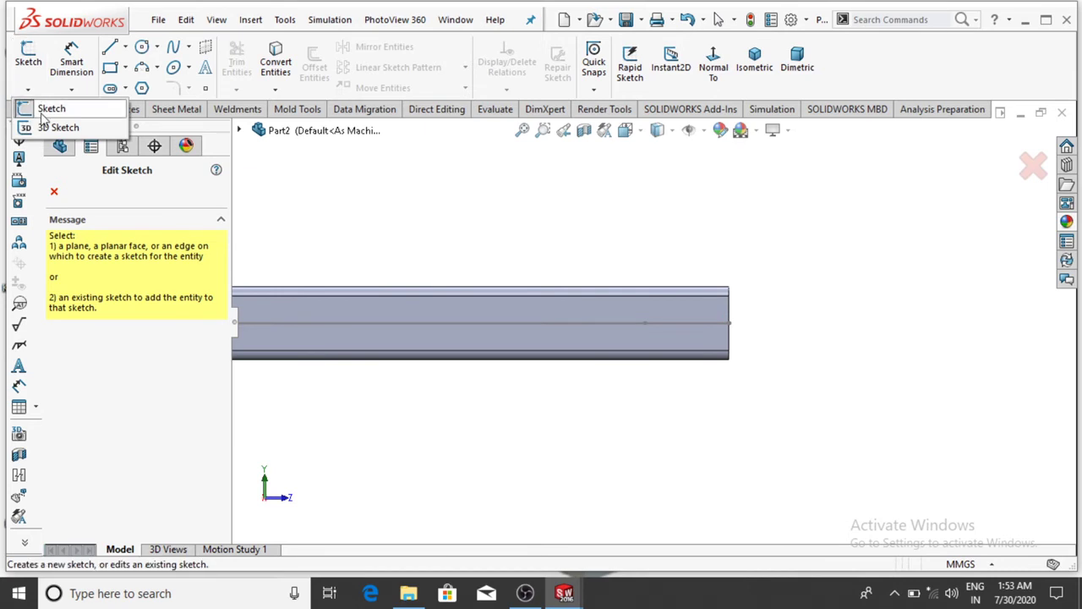
left_click(52, 127)
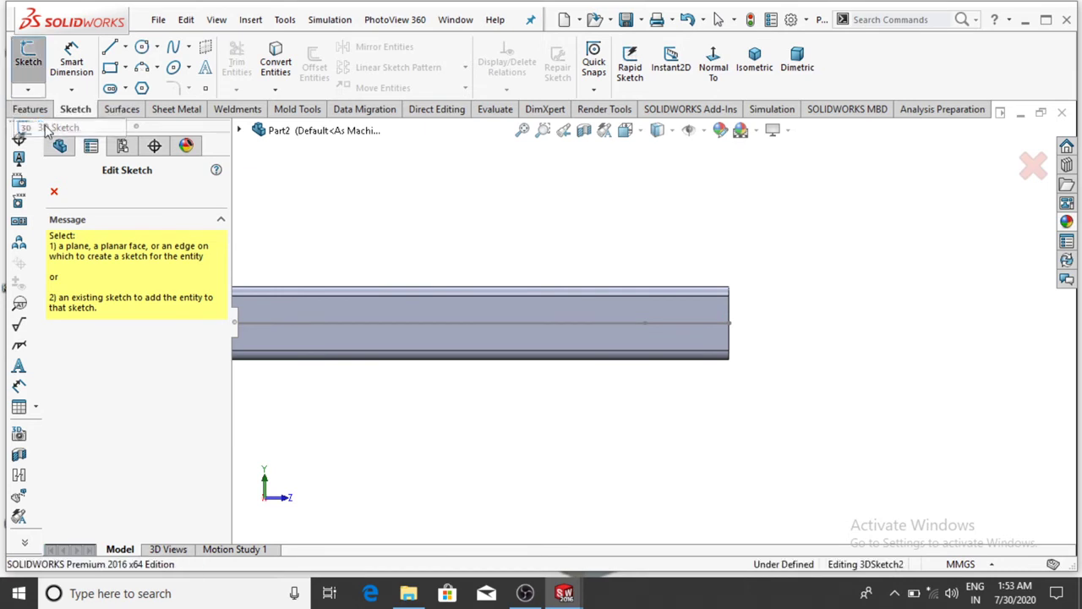
left_click(109, 47)
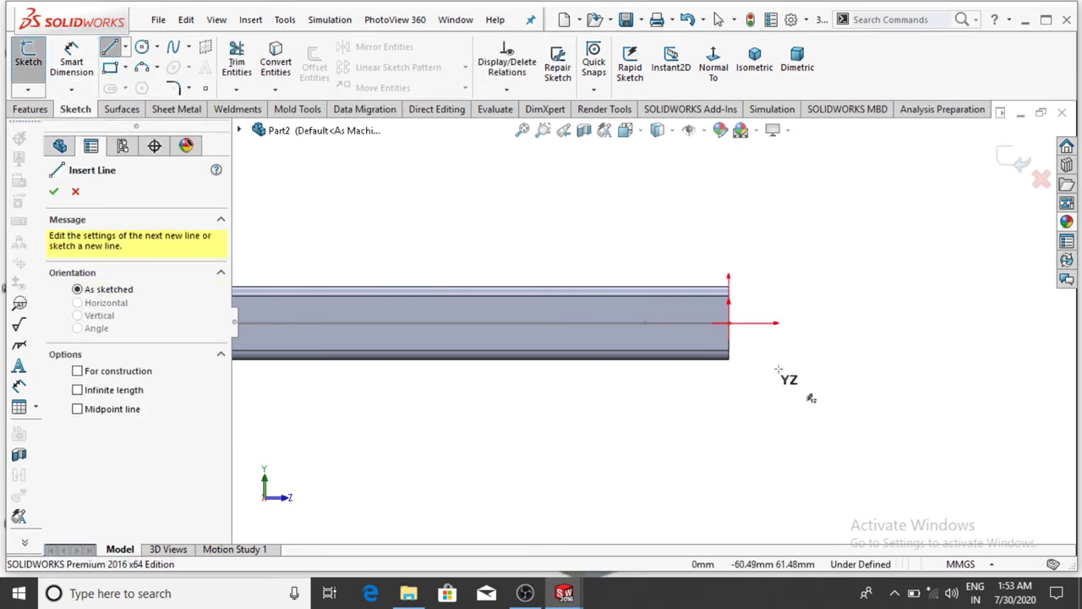
left_click(727, 322)
scroll(725, 359, "down", 5)
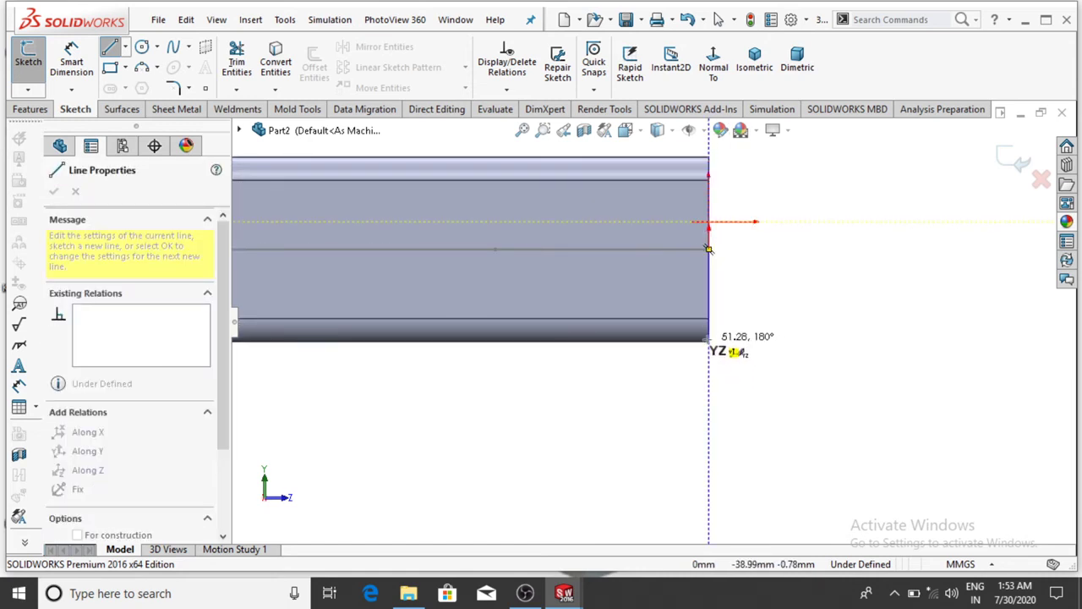
scroll(701, 341, "down", 2)
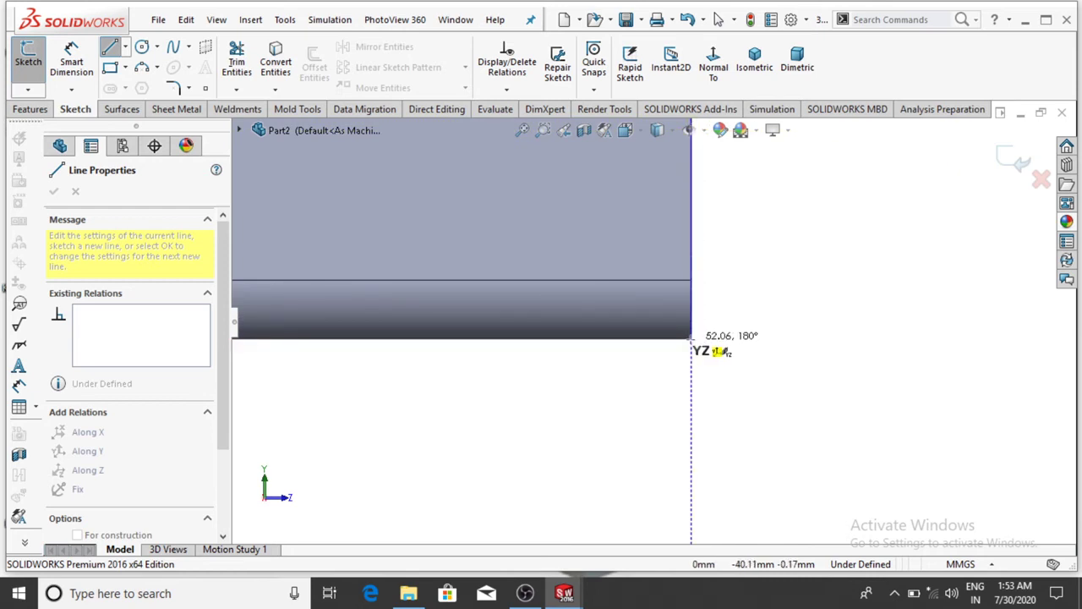
left_click(691, 340)
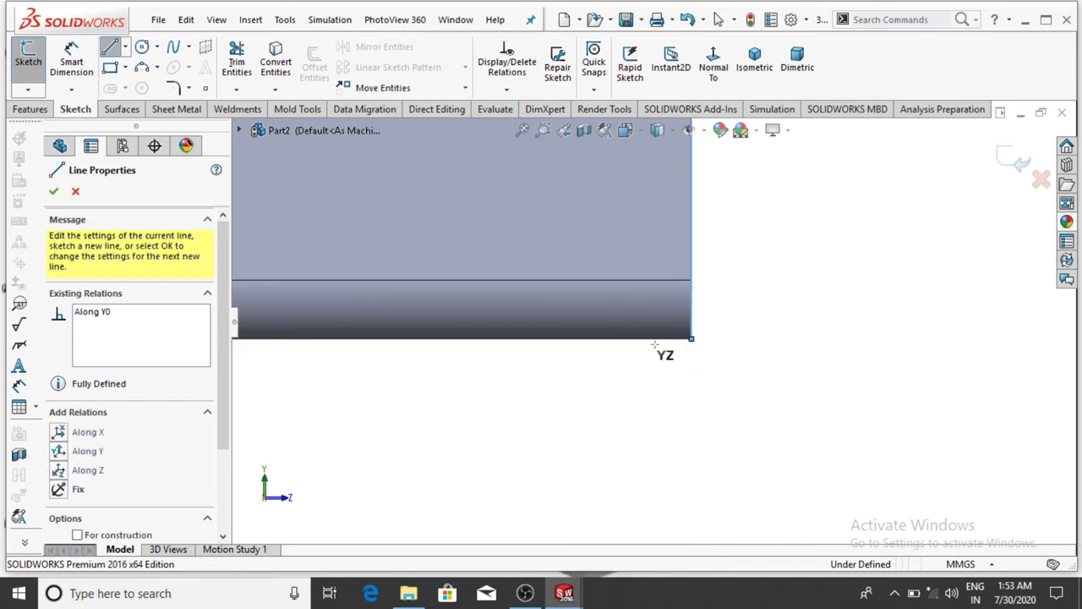
left_click(504, 338)
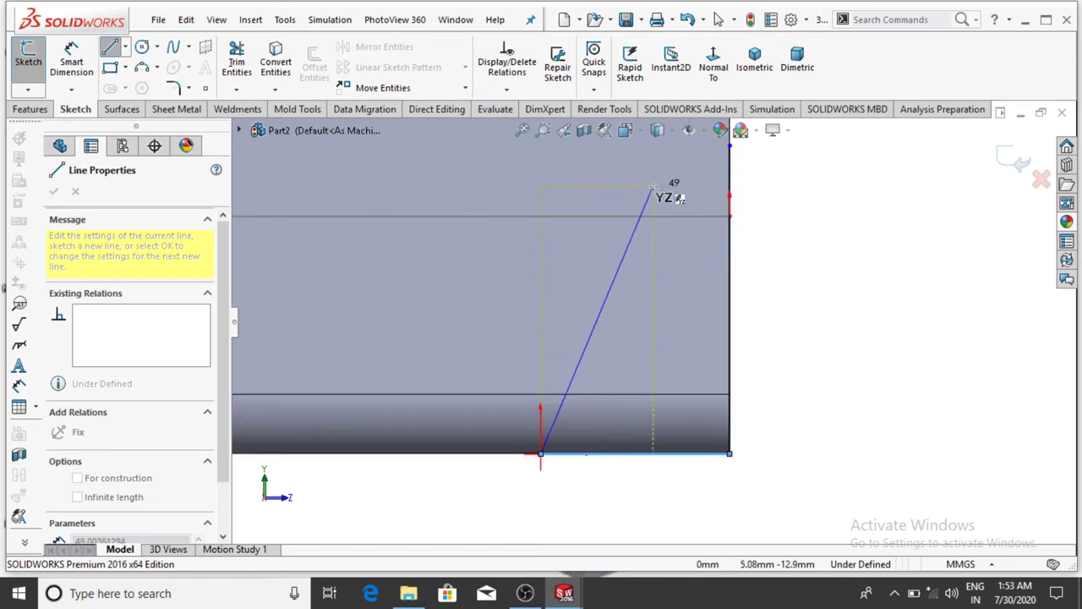
left_click(729, 145)
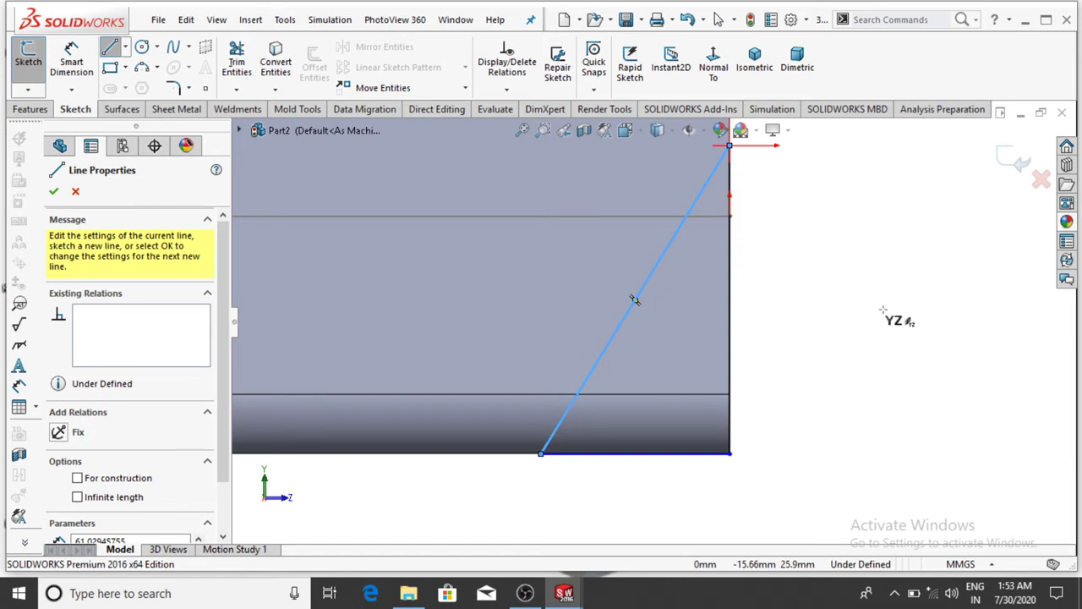
left_click(912, 383)
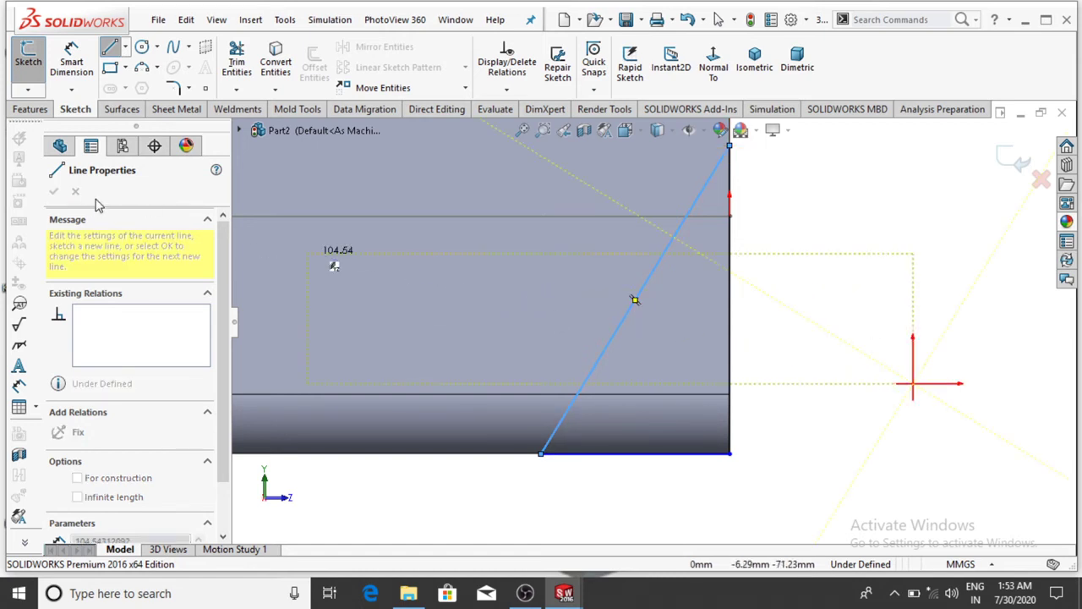
key("Escape")
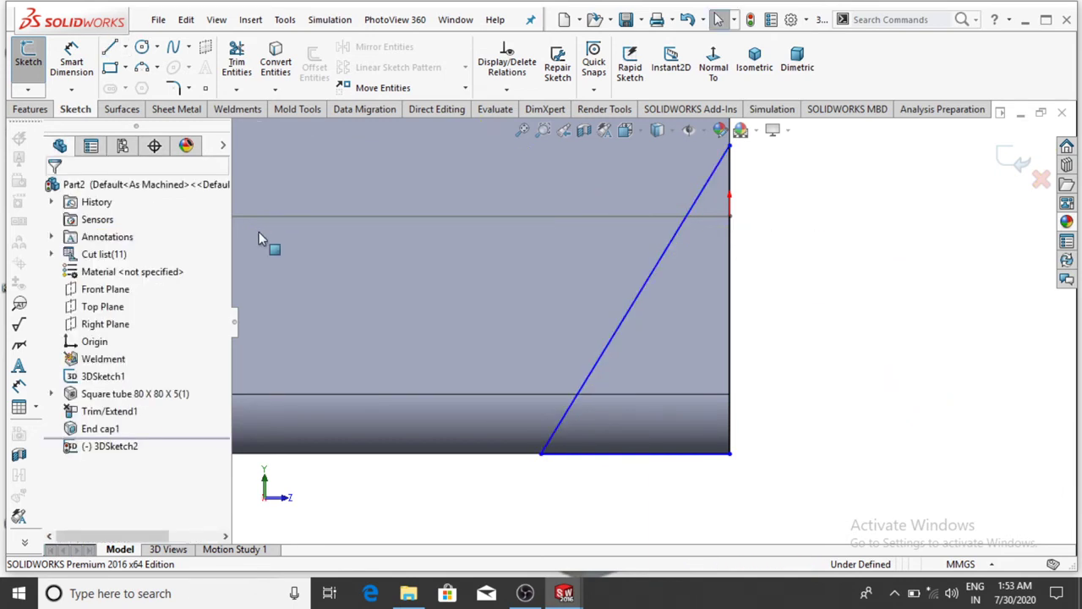
Dimension the triangle's vertical side along the rail's end edge to 77 mm
left_click(76, 61)
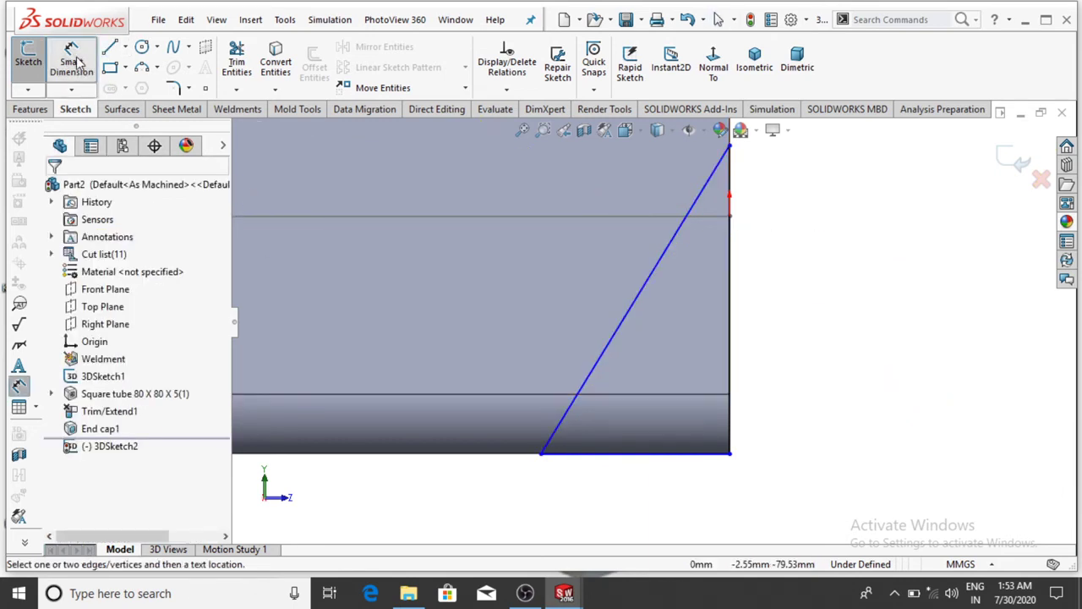
left_click(732, 282)
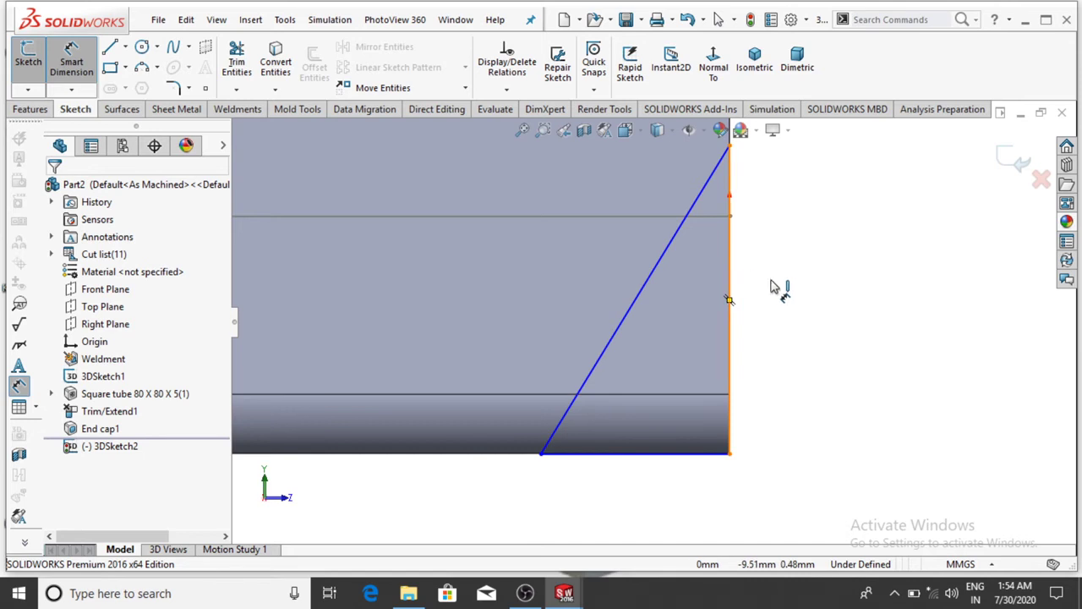
left_click(889, 308)
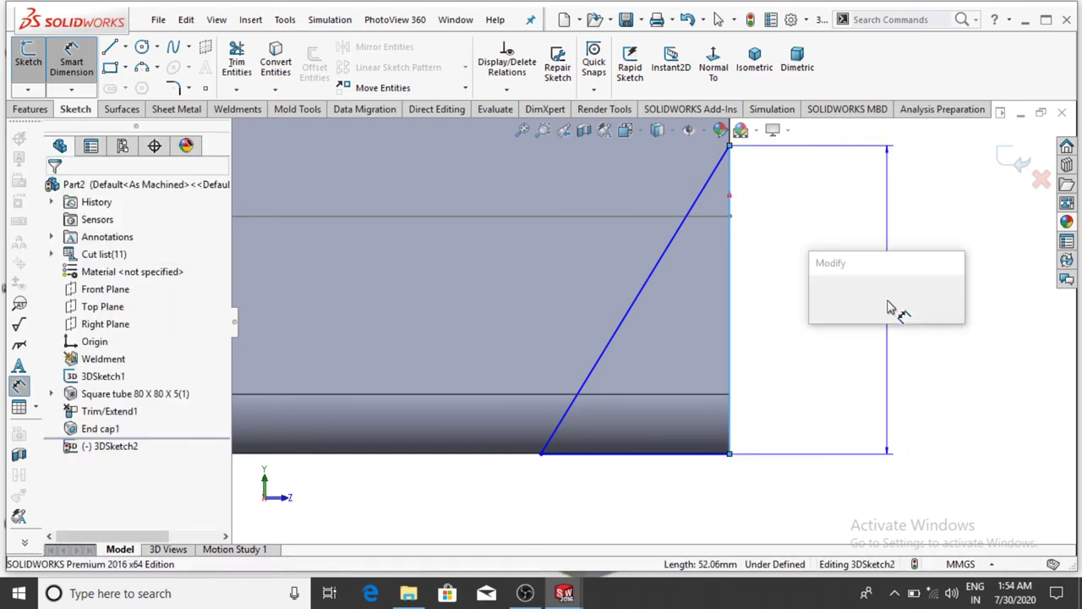
type("77")
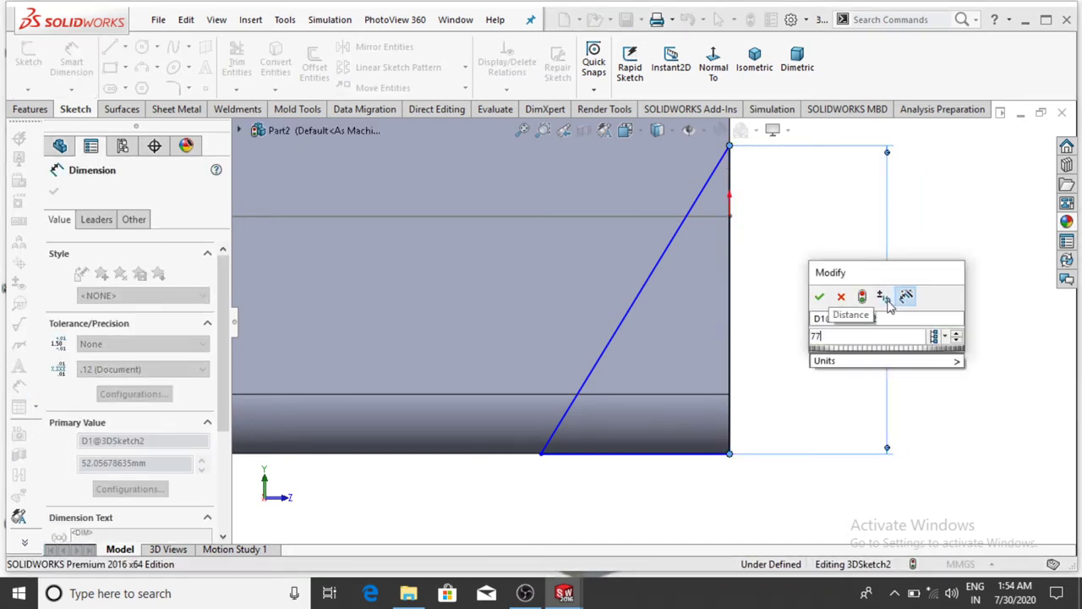
key("Return")
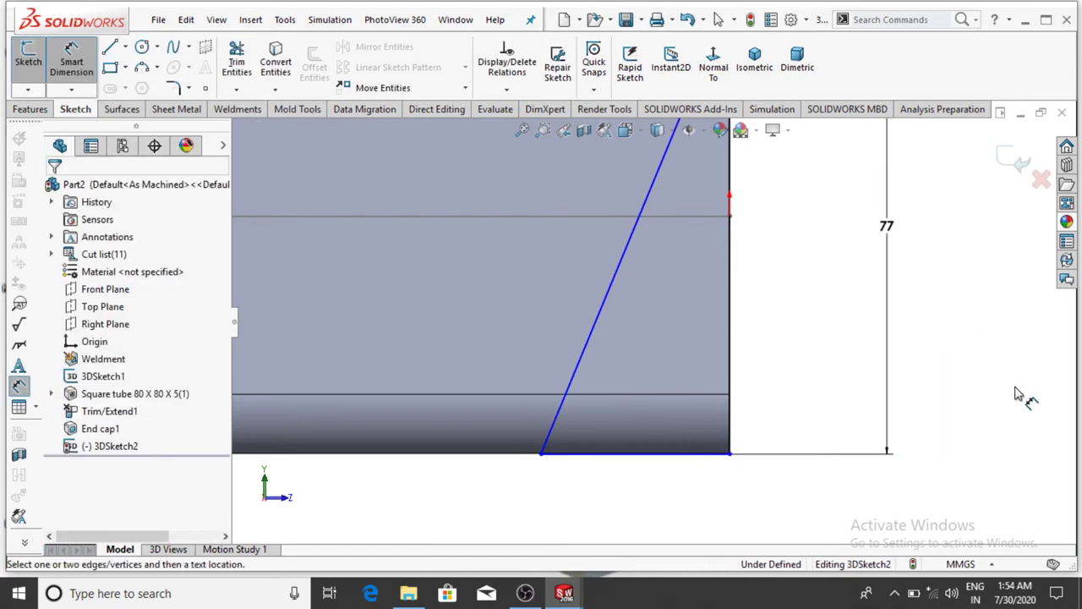
Dimension the triangle's horizontal base along the rail's bottom edge to 65 mm
key("f")
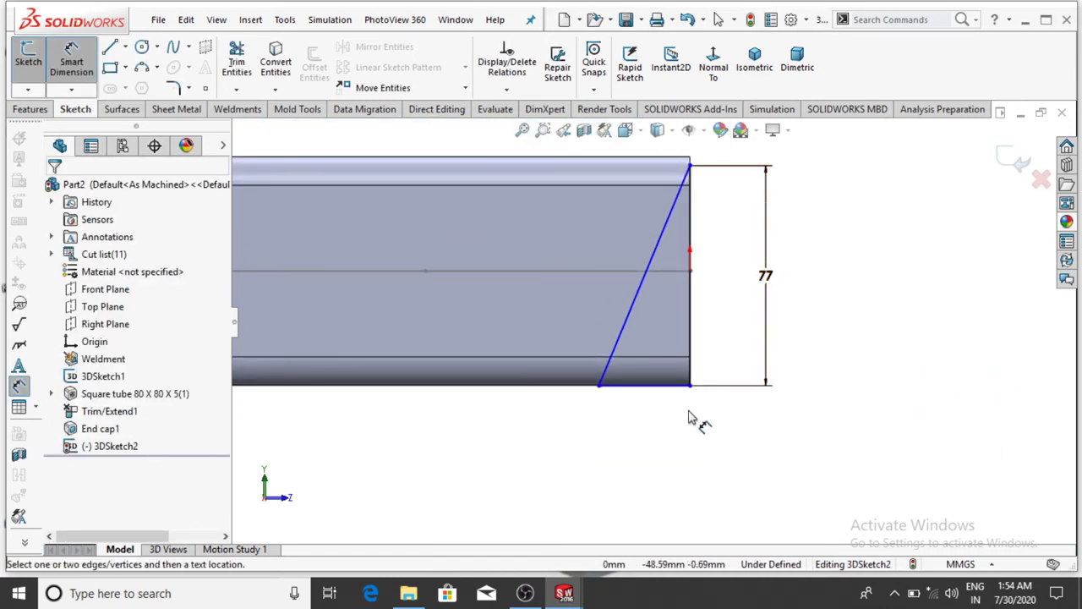
left_click(656, 389)
left_click(653, 471)
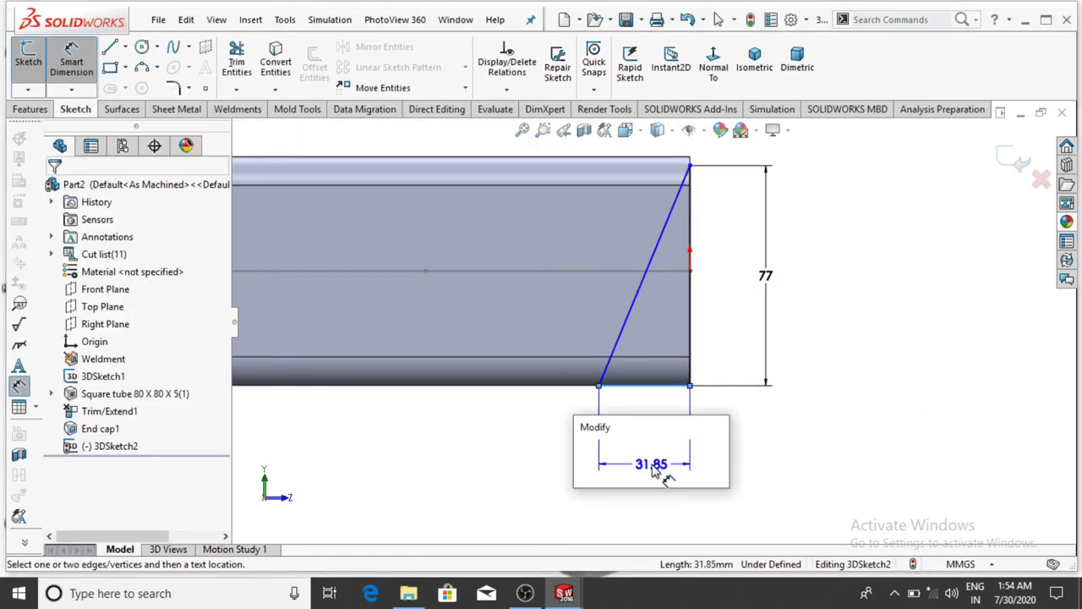
type("65")
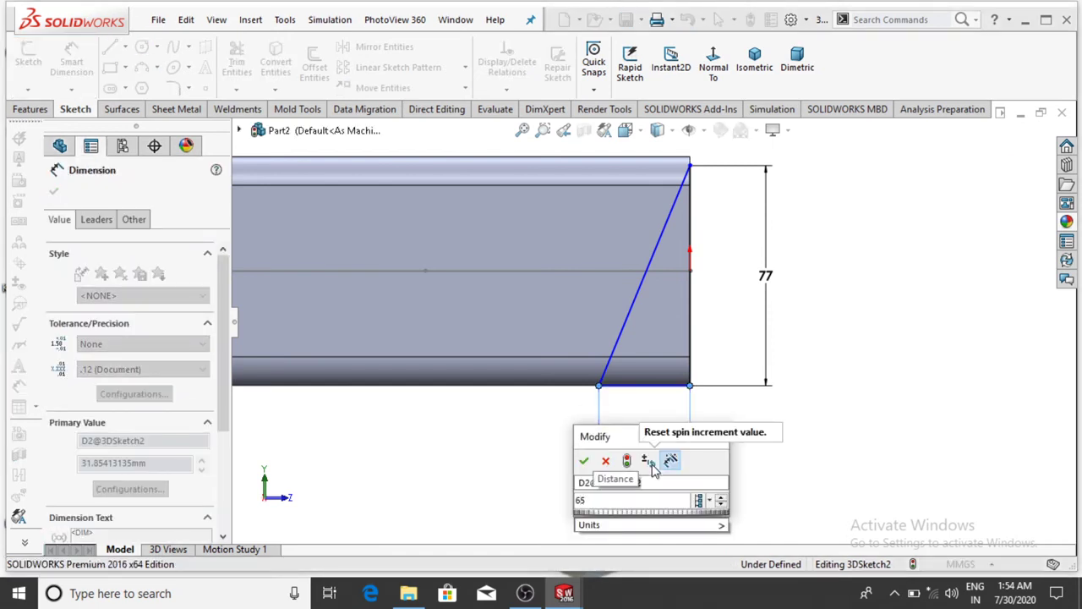
key("Return")
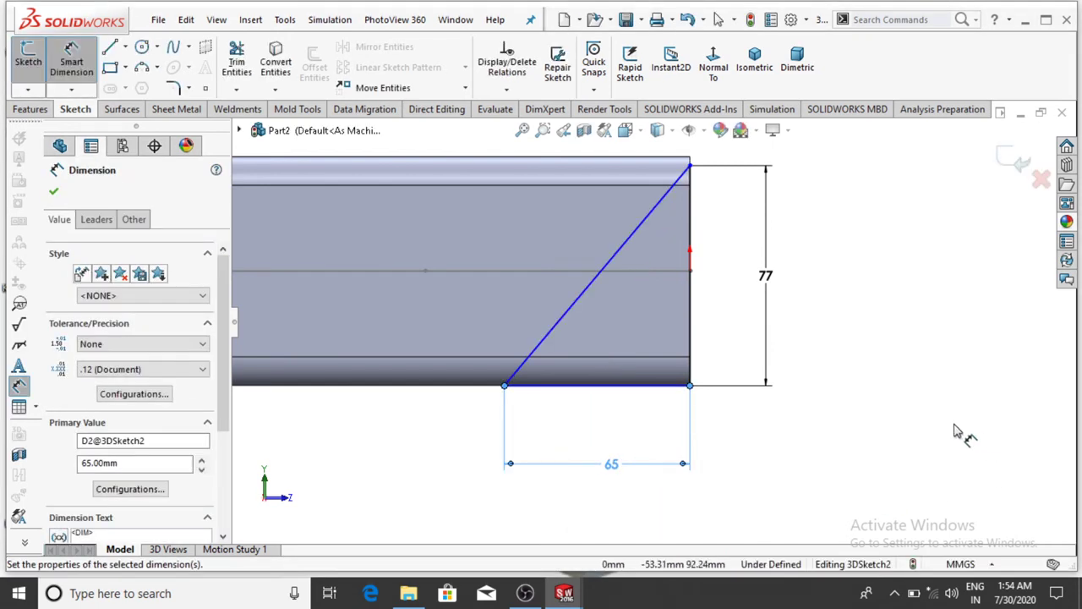
Start an extruded cut from the triangle sketch with the Through All end condition
scroll(930, 435, "up", 4)
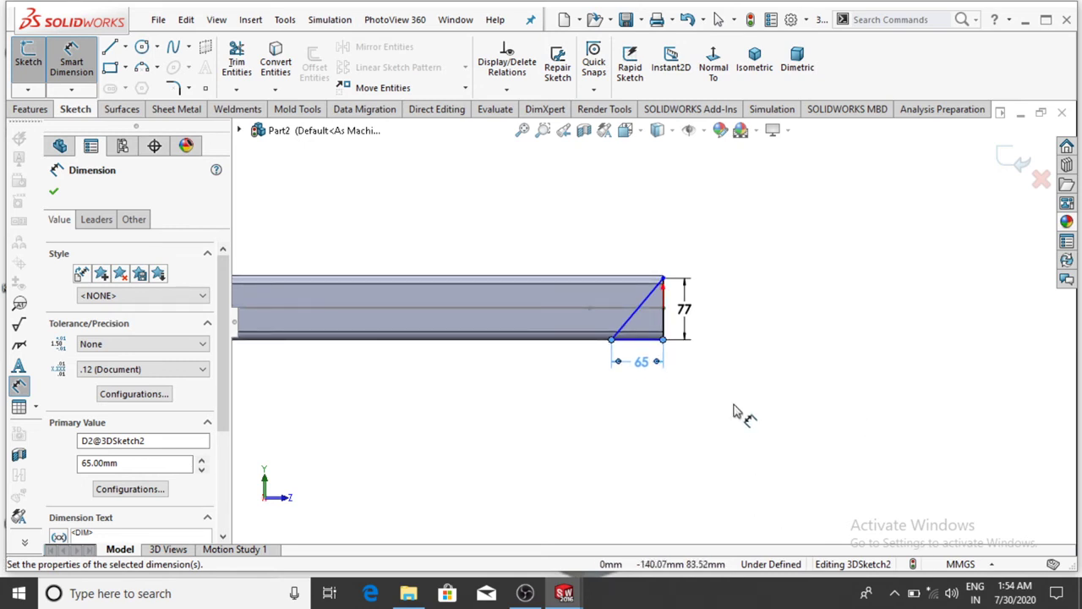
left_click(818, 344)
middle_click_drag(823, 347, 744, 367)
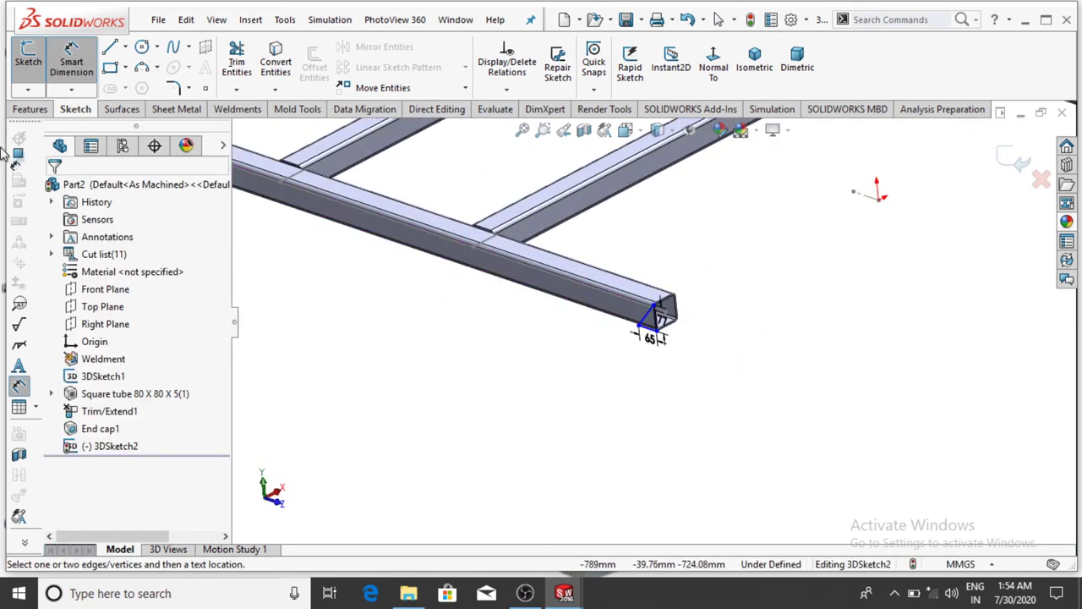
left_click(28, 110)
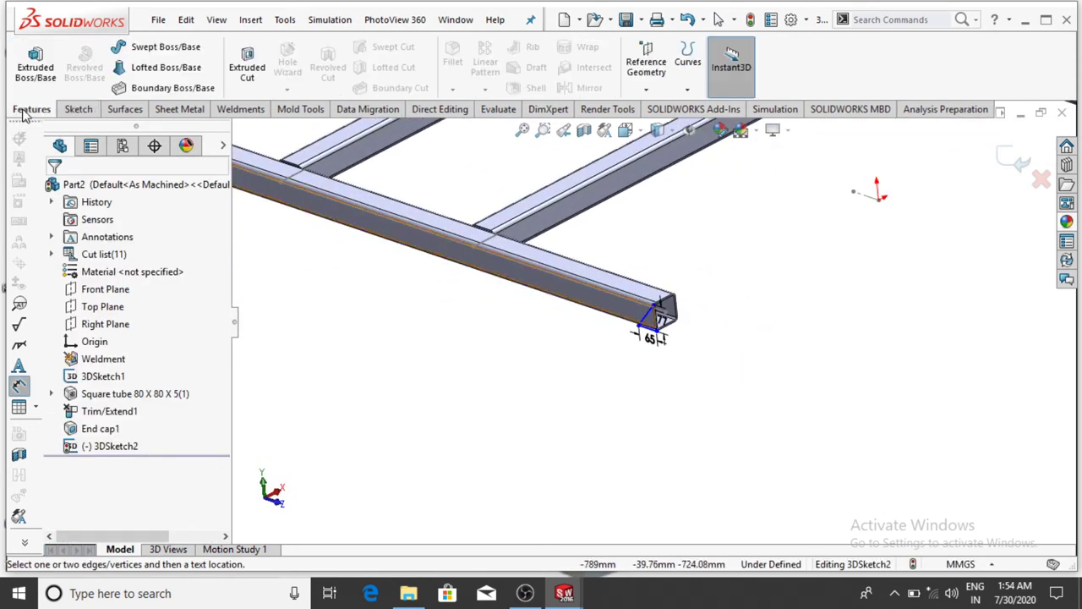
left_click(246, 72)
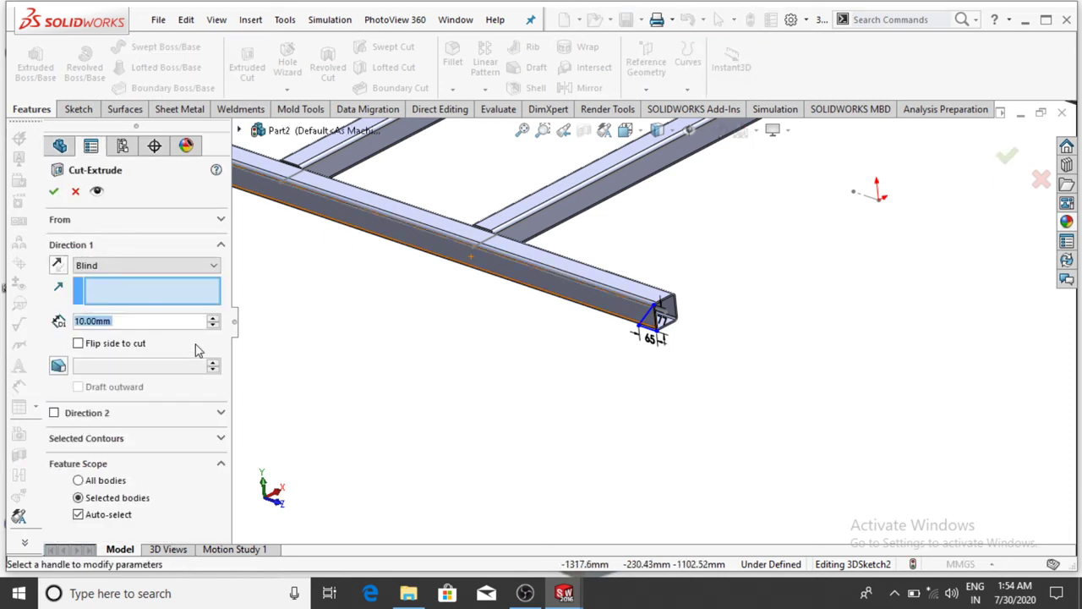
left_click(116, 269)
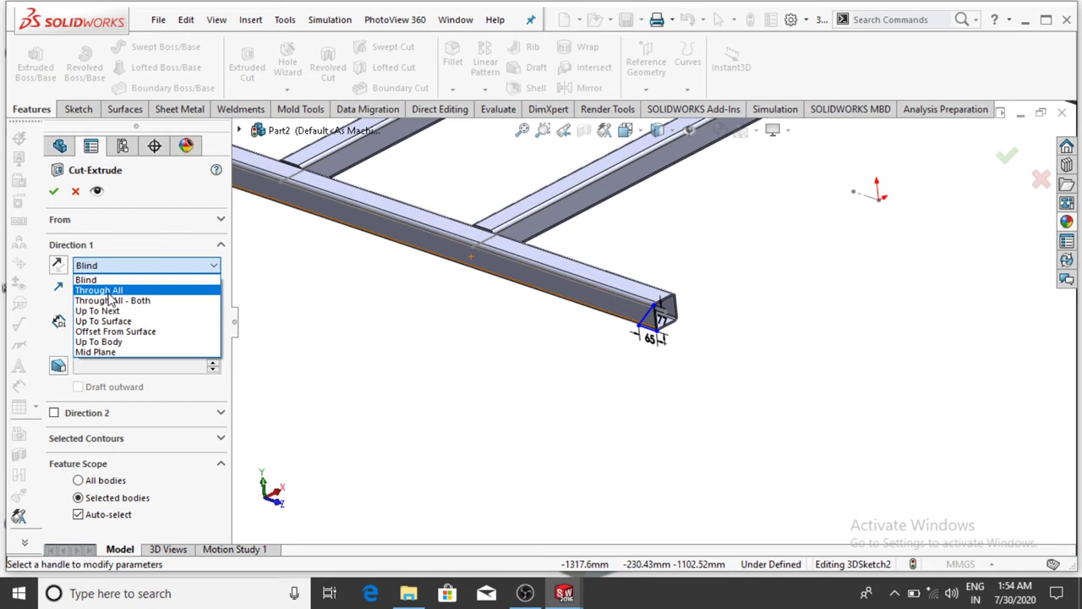
left_click(111, 293)
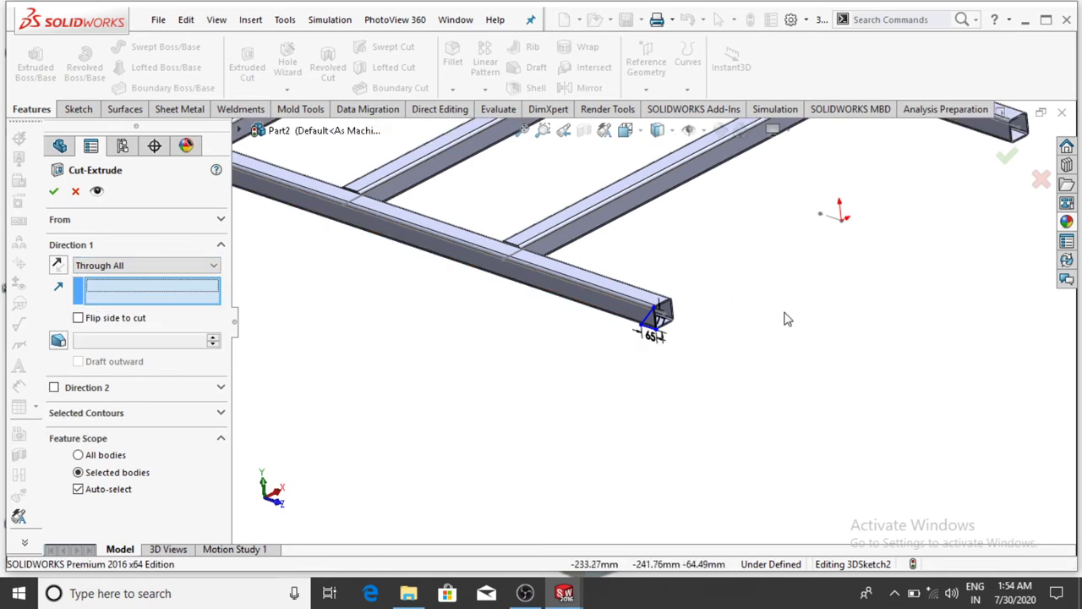
Set the rail's outer side face as the cut direction, reverse it to run through both rails, and create the cut
scroll(647, 330, "down", 5)
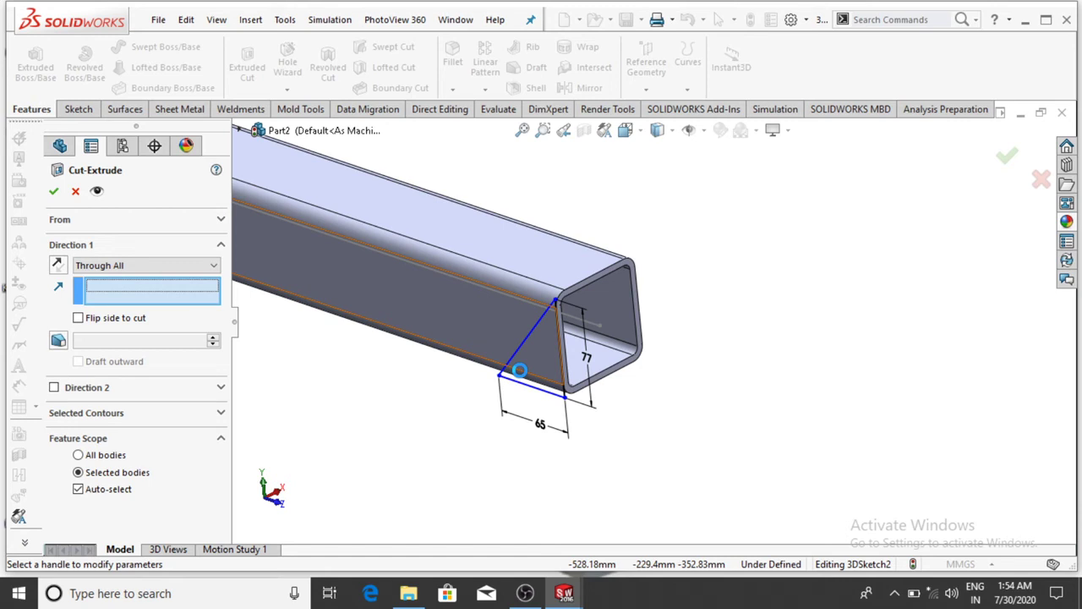
left_click(518, 369)
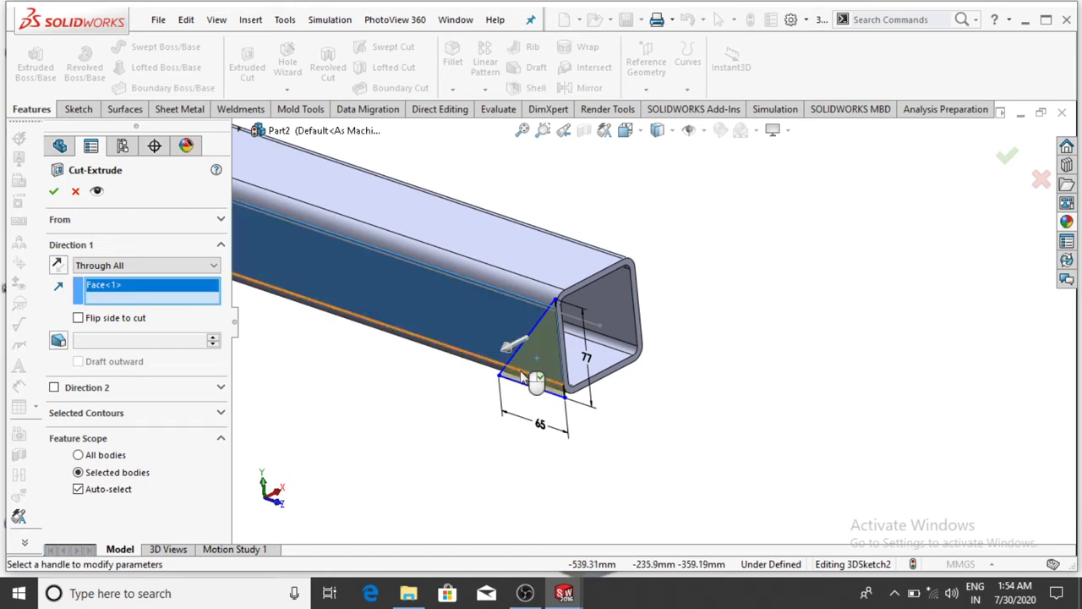
key("z")
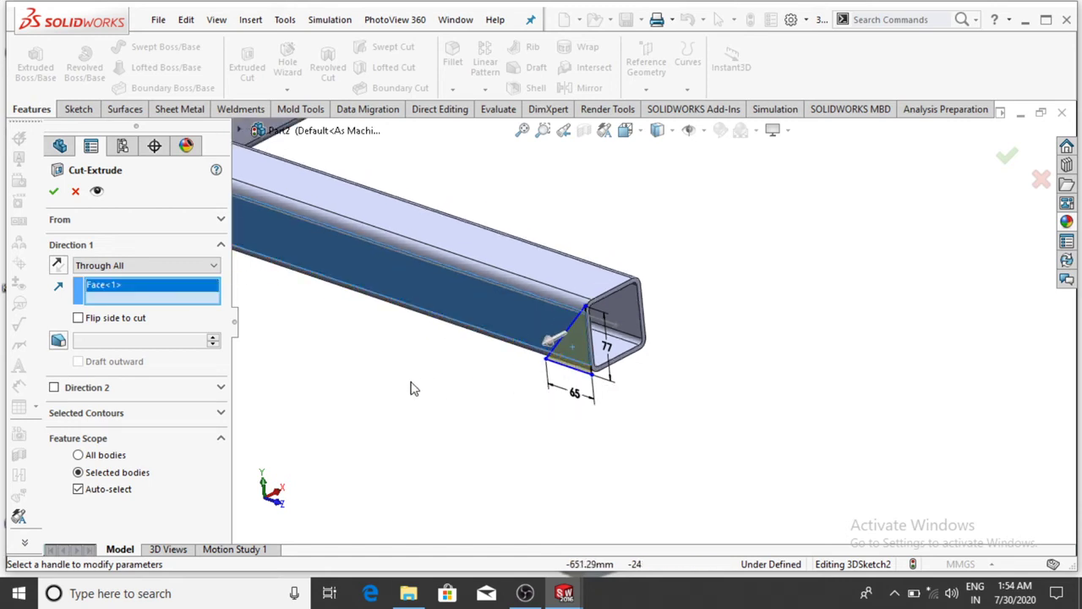
left_click(58, 265)
key("z")
key("z")
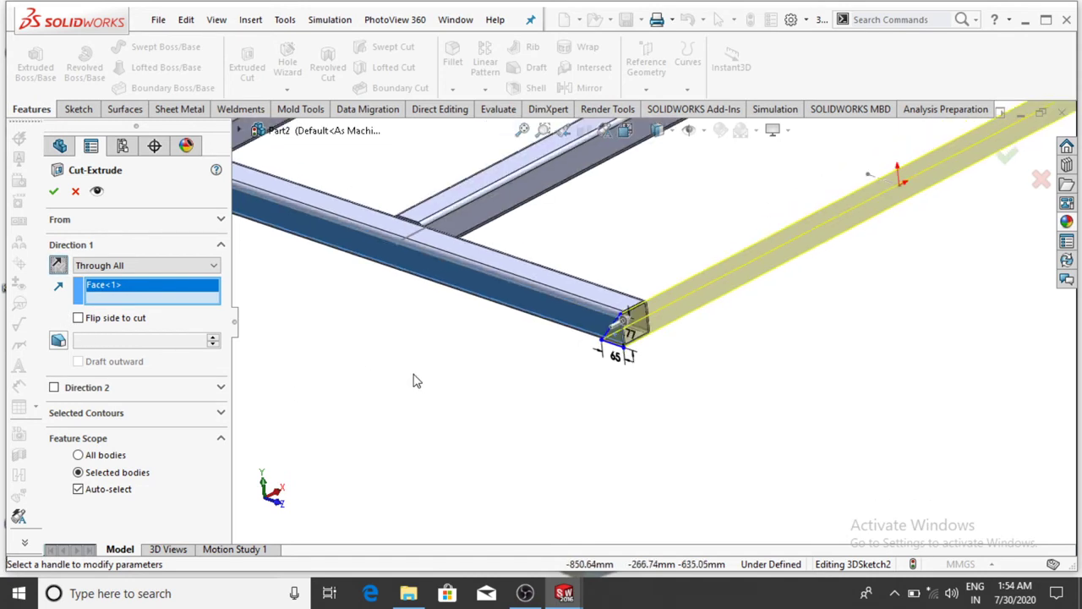
left_click(55, 193)
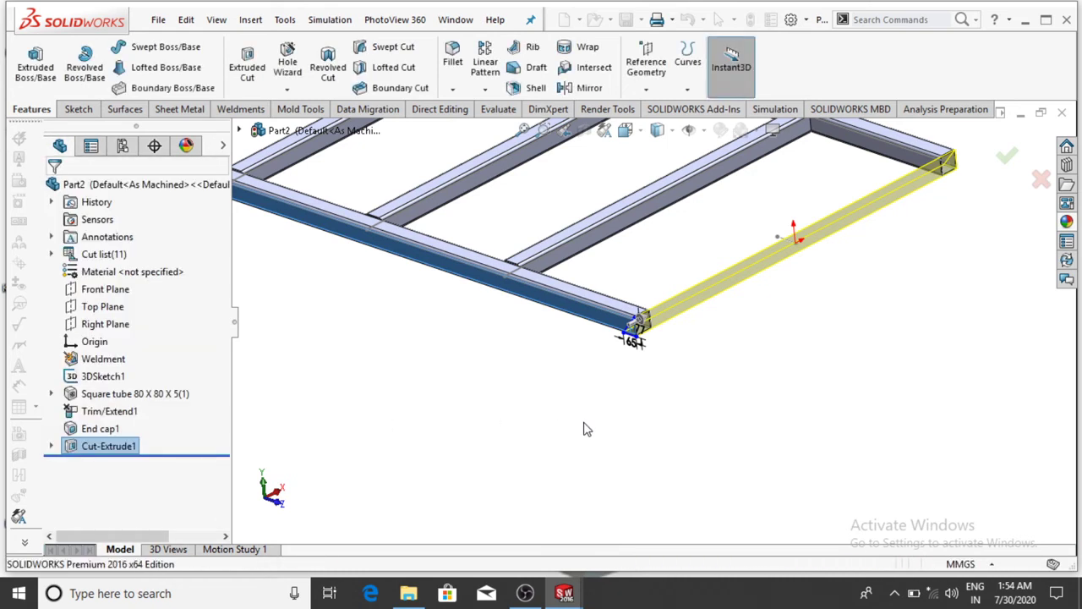
Examine the angled cut on the rail's open lower end from below
scroll(649, 320, "down", 2)
scroll(643, 327, "up", 3)
middle_click_drag(637, 333, 707, 387)
scroll(657, 447, "down", 5)
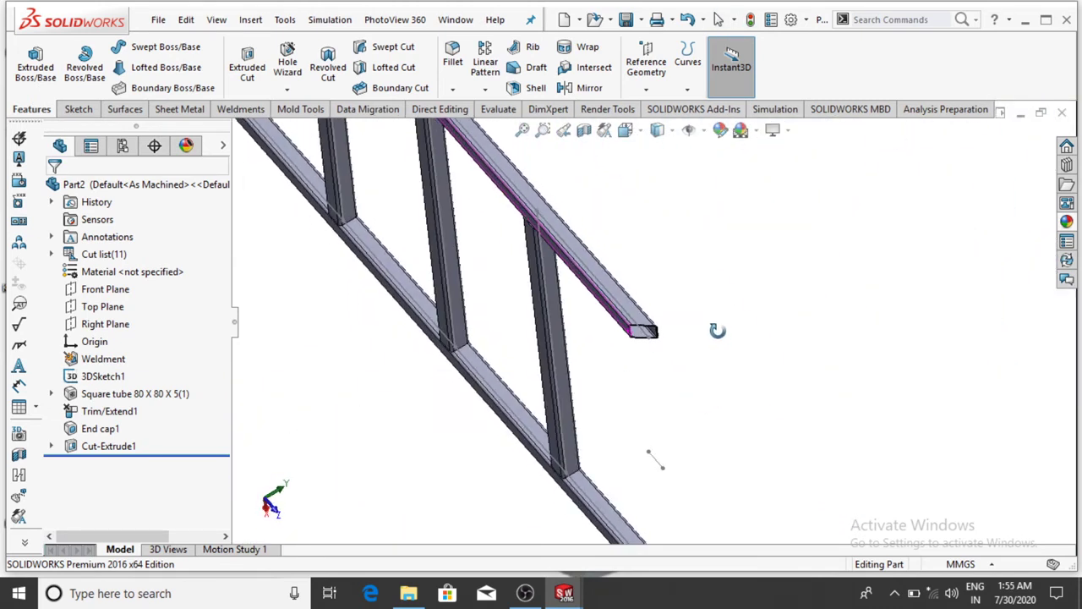
scroll(673, 314, "down", 4)
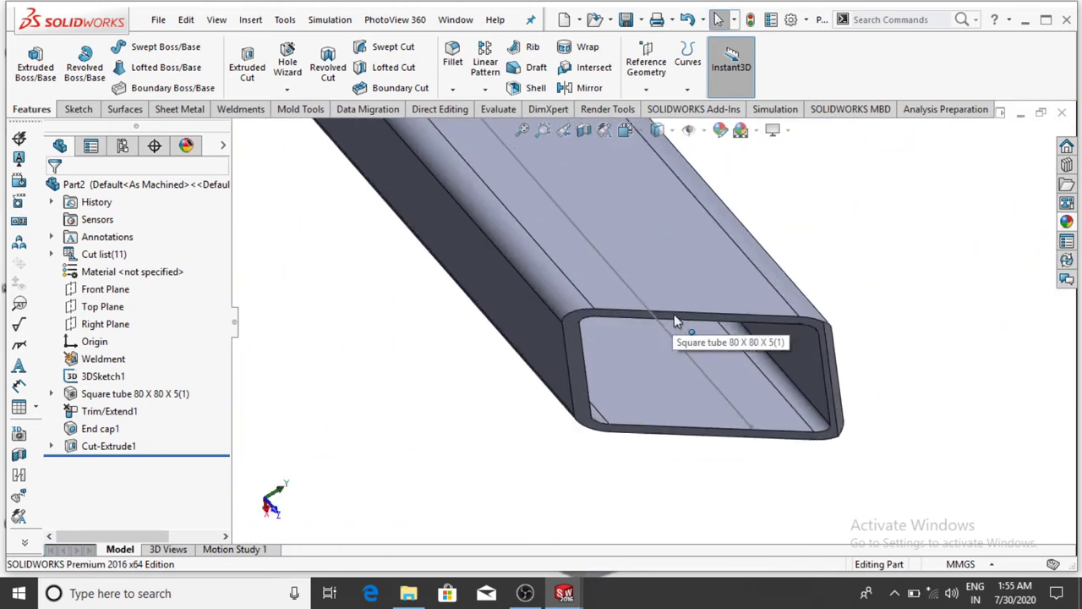
scroll(686, 331, "down", 3)
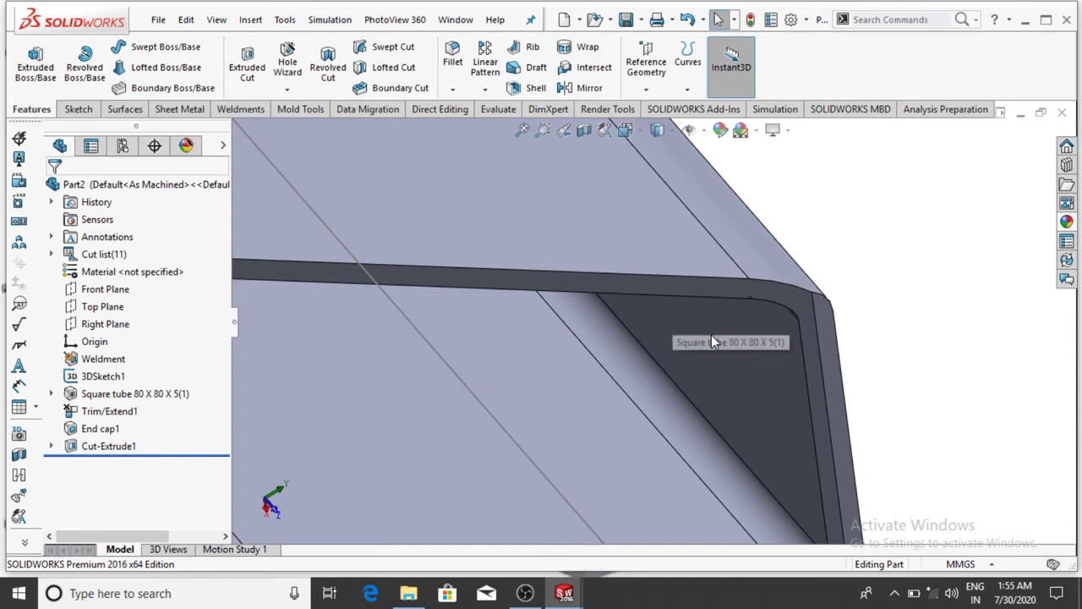
scroll(760, 346, "up", 8)
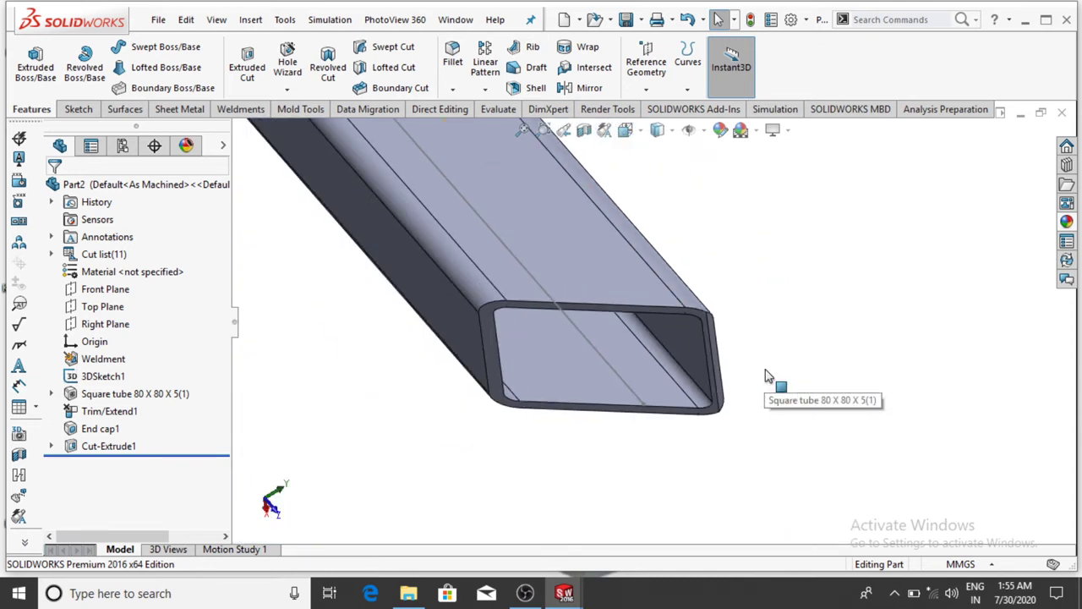
Examine the angle-cut lower ends of both rails and the rungs above them from several directions
scroll(761, 344, "up", 4)
middle_click_drag(733, 310, 685, 300)
scroll(635, 306, "down", 5)
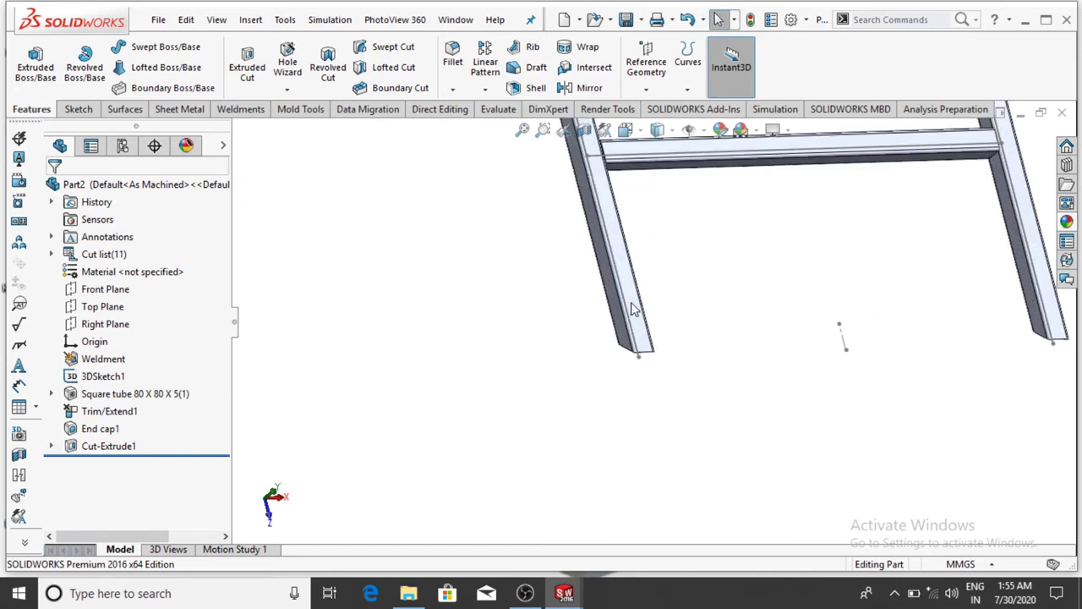
middle_click_drag(722, 408, 763, 317)
scroll(837, 338, "up", 4)
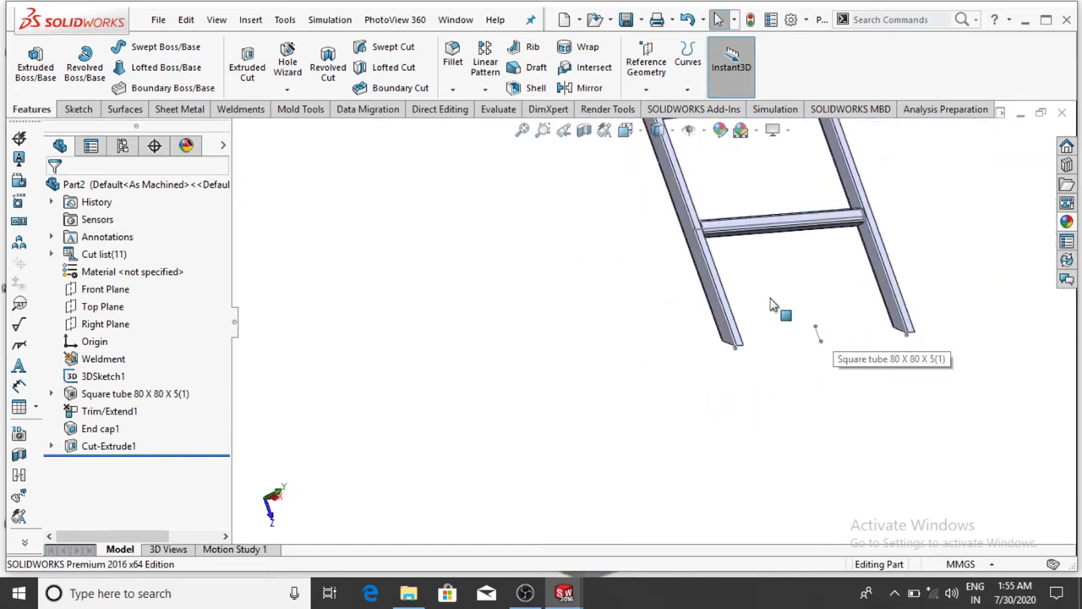
scroll(754, 265, "down", 2)
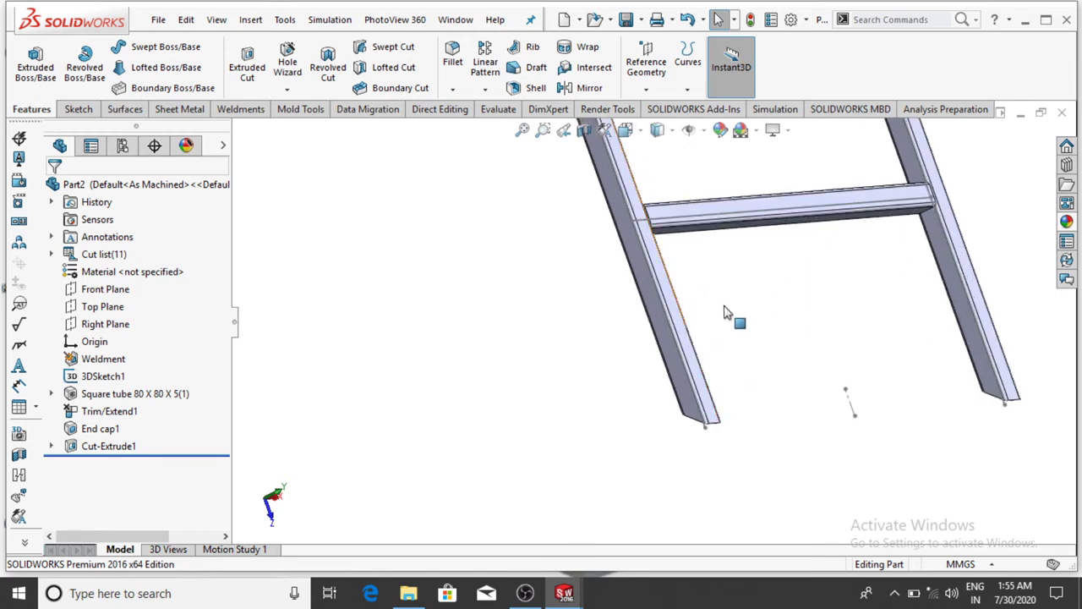
scroll(727, 441, "down", 2)
middle_click_drag(756, 473, 777, 460)
scroll(689, 429, "down", 2)
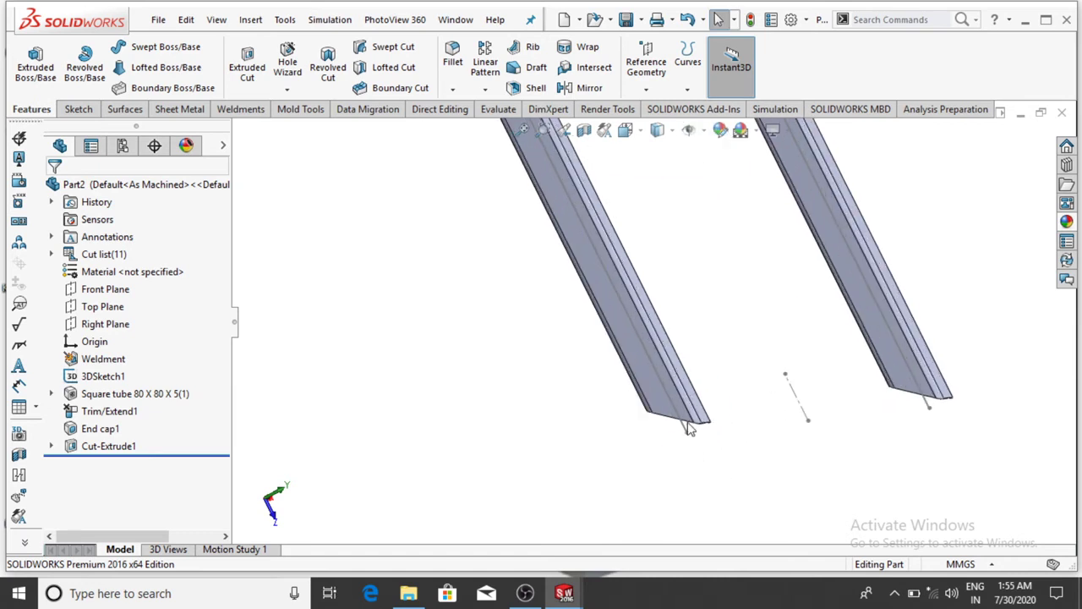
scroll(732, 356, "up", 5)
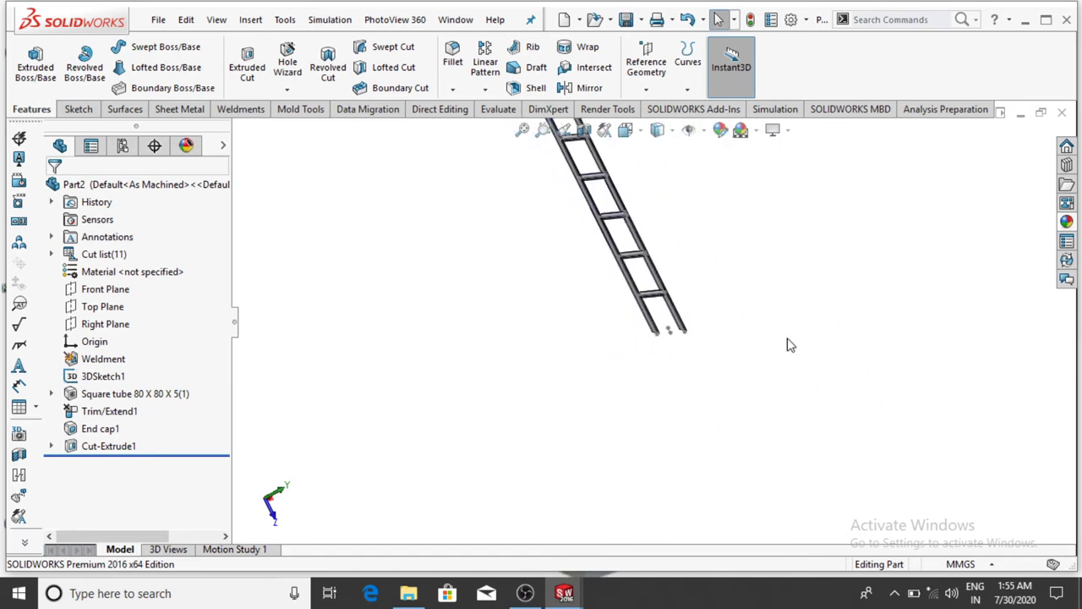
scroll(621, 224, "down", 5)
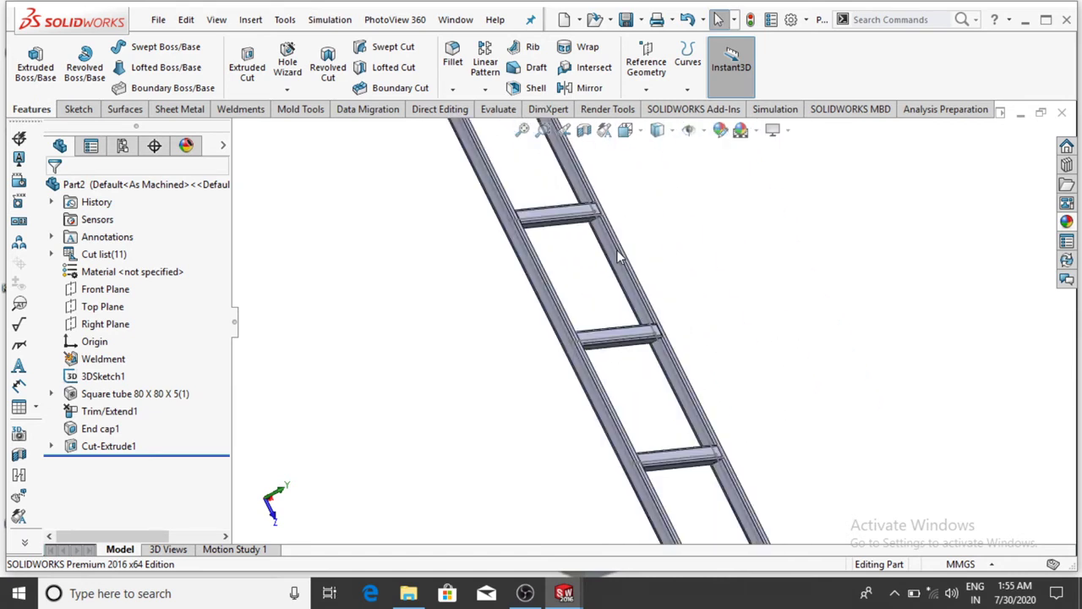
Turn on the display of weld beads in the model view
left_click(689, 130)
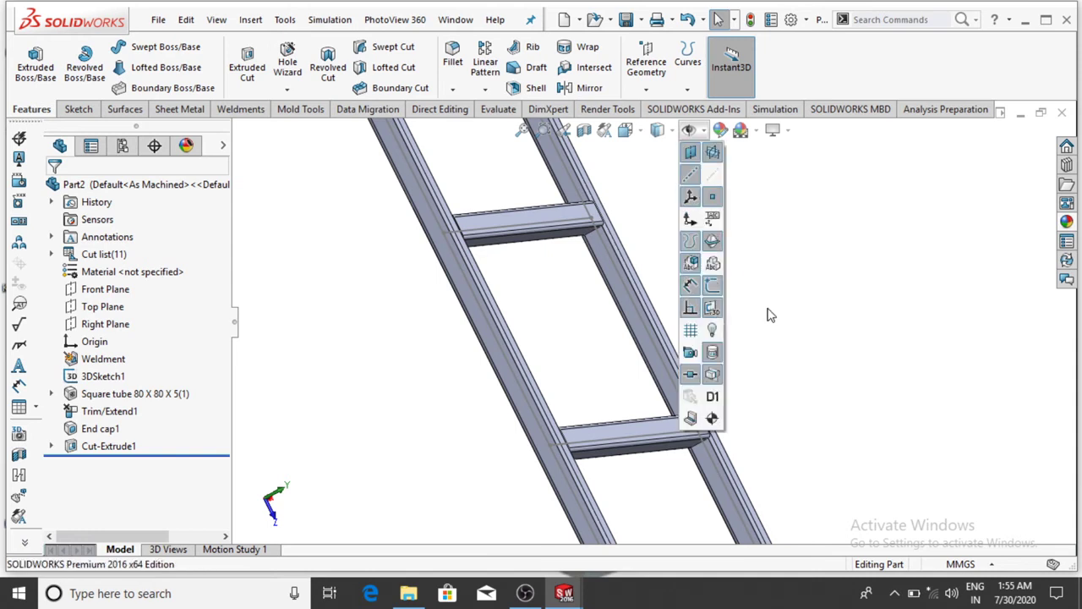
left_click(690, 418)
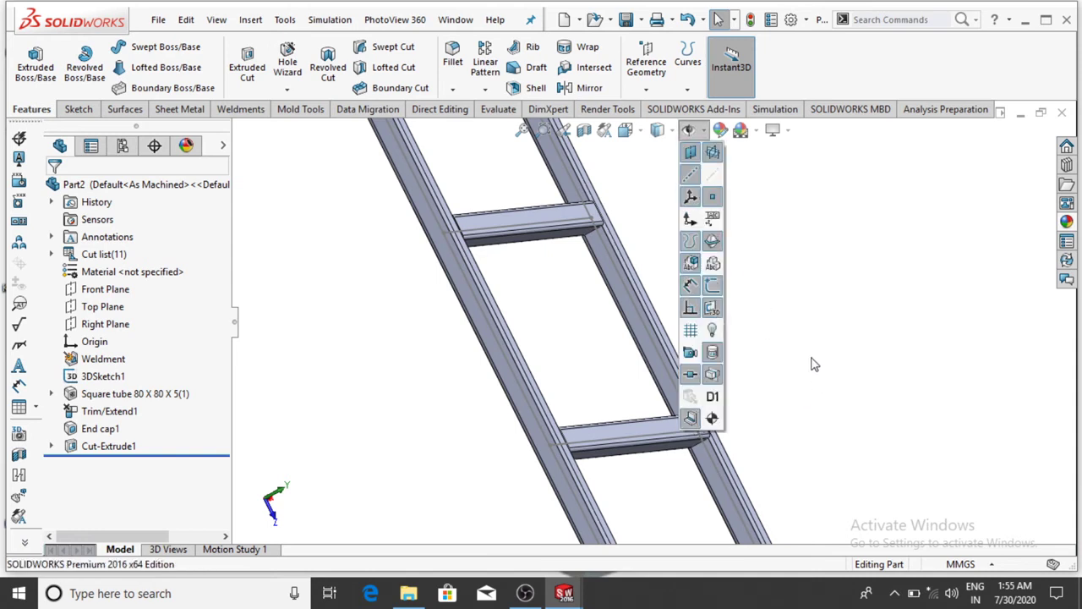
left_click(812, 363)
scroll(794, 350, "up", 3)
scroll(680, 272, "down", 3)
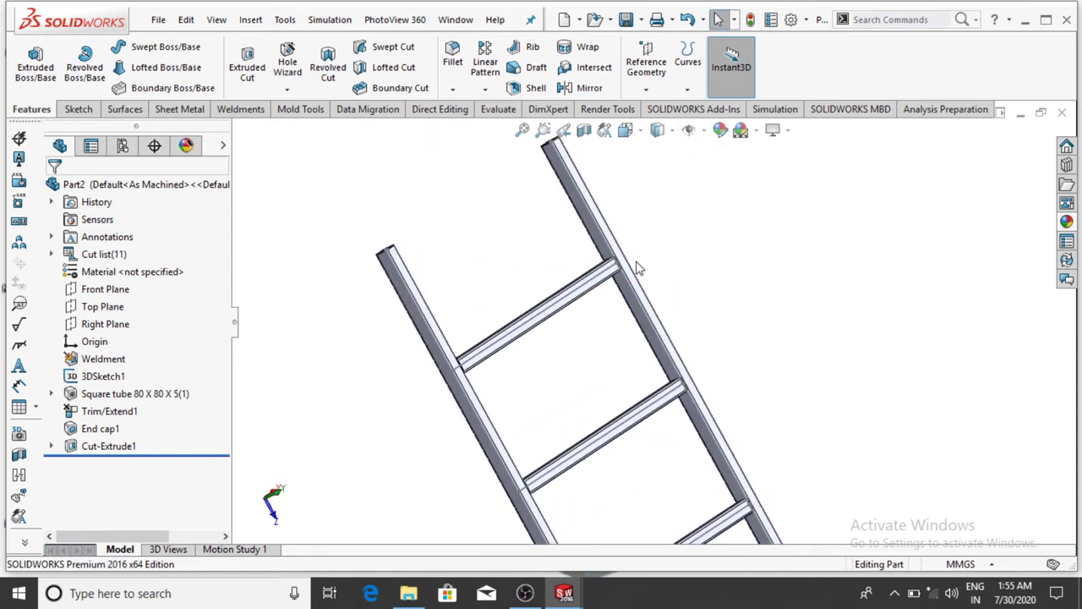
Start a weld bead between the rail's inner face and the adjoining face of the uppermost rung
scroll(636, 269, "down", 5)
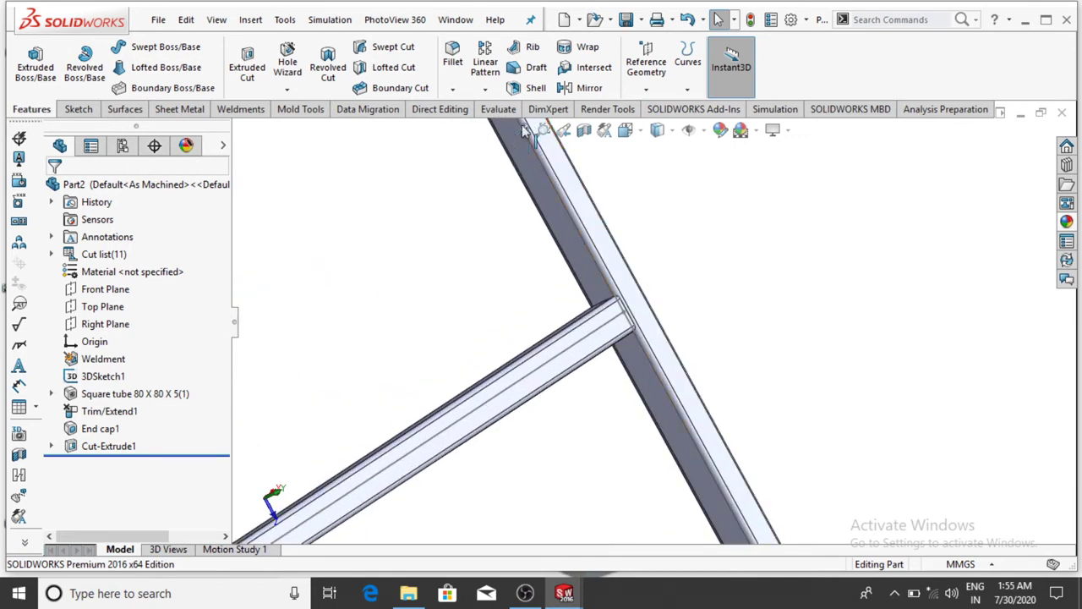
left_click(240, 112)
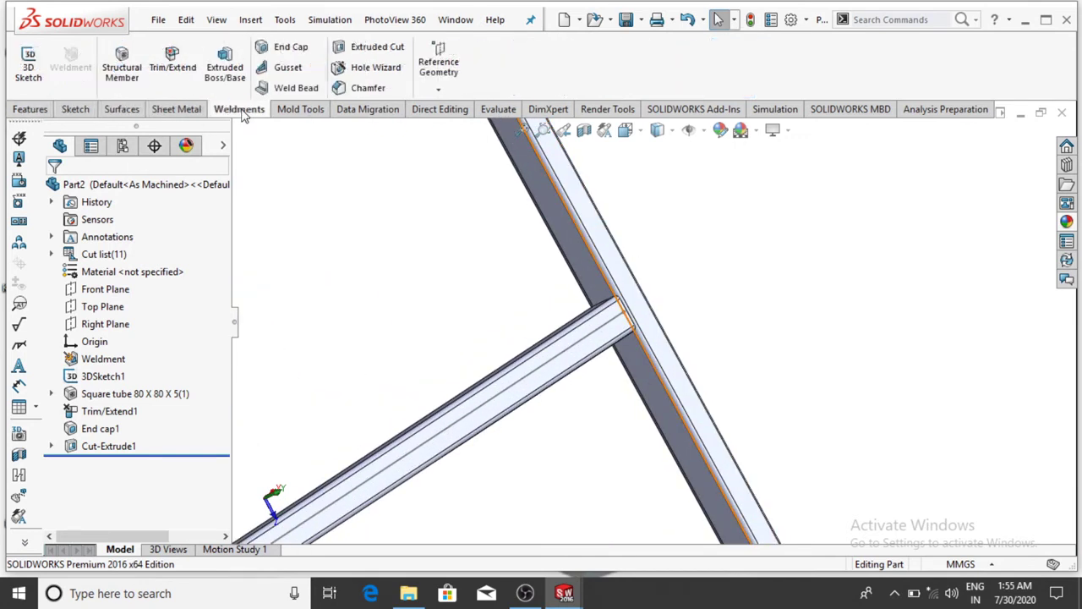
left_click(286, 89)
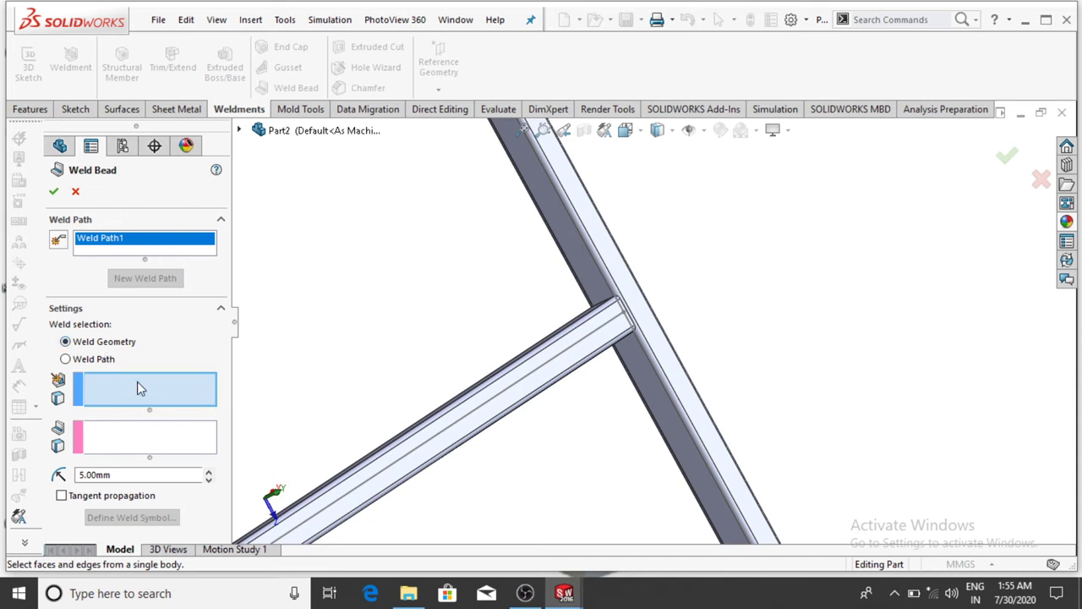
middle_click_drag(495, 333, 570, 273)
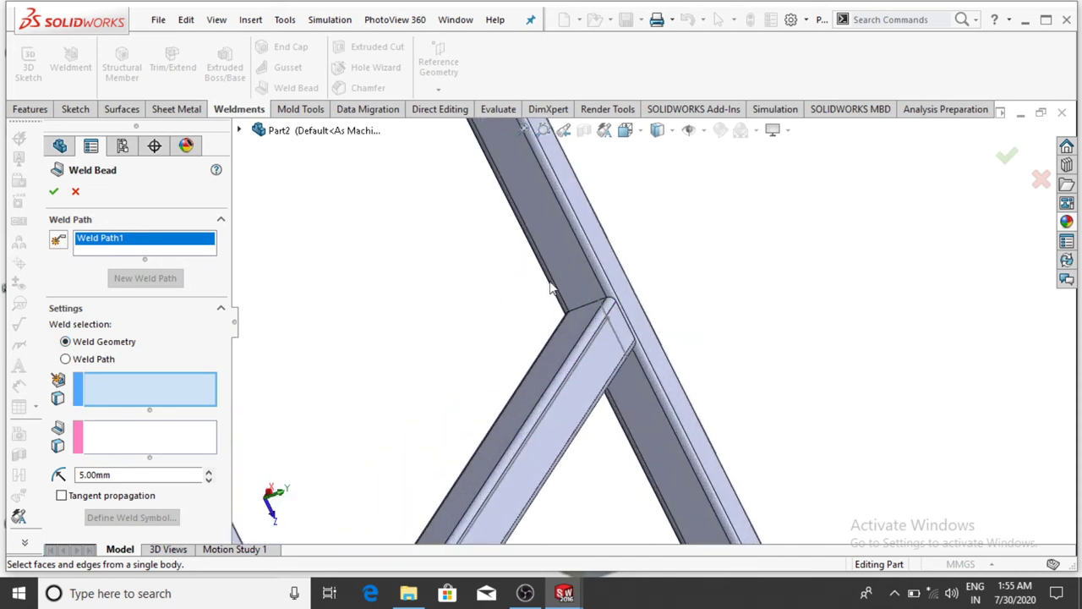
left_click(571, 270)
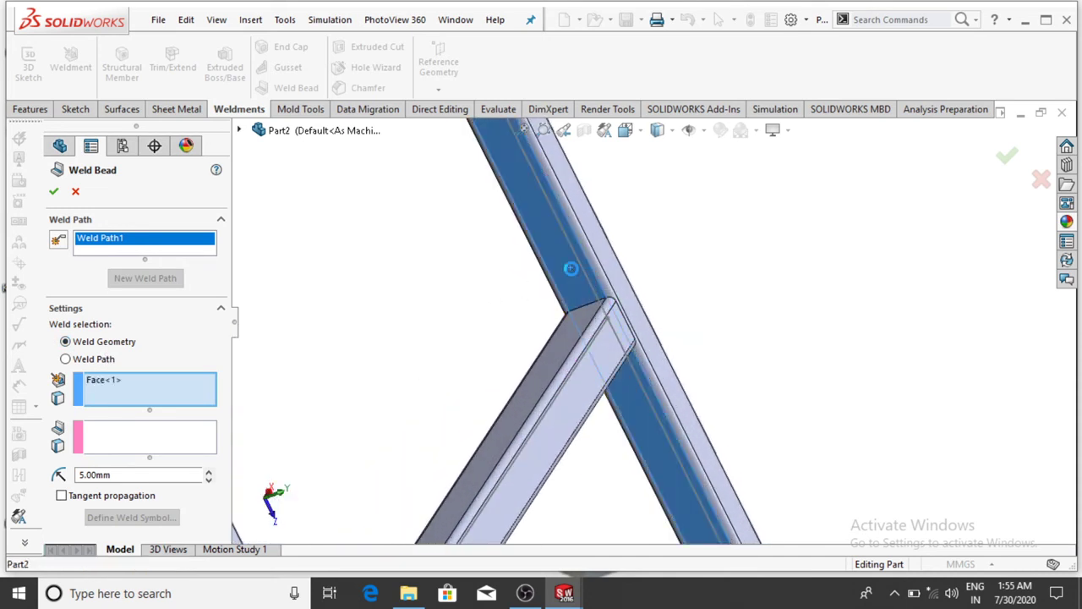
left_click(569, 323)
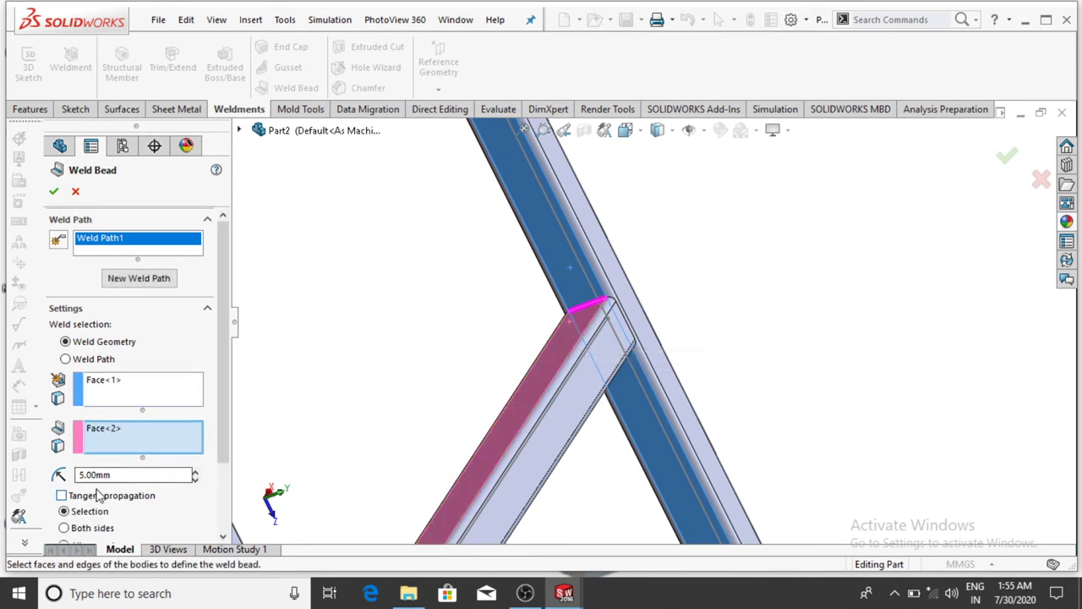
Set the bead size to 10 mm, enable tangent propagation around the rung, and create the weld bead
double_click(118, 474)
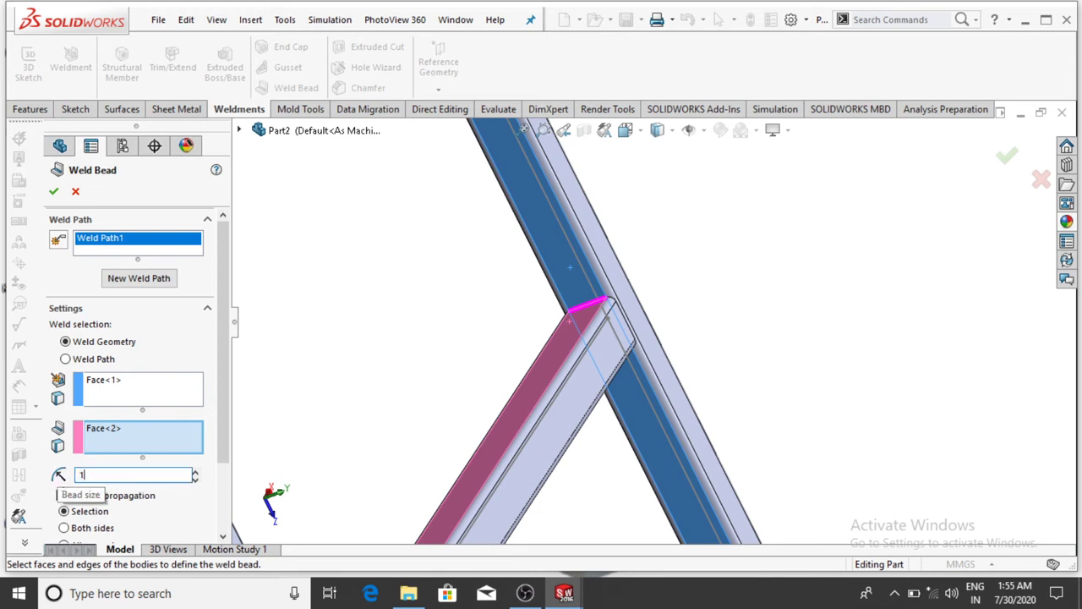
key("Return")
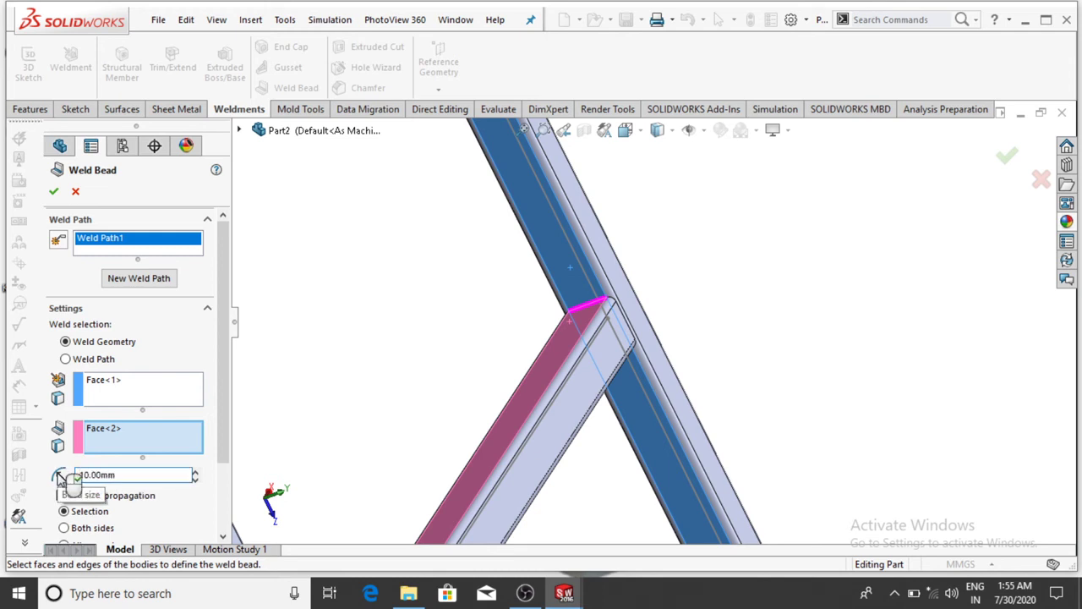
scroll(74, 541, "down", 2)
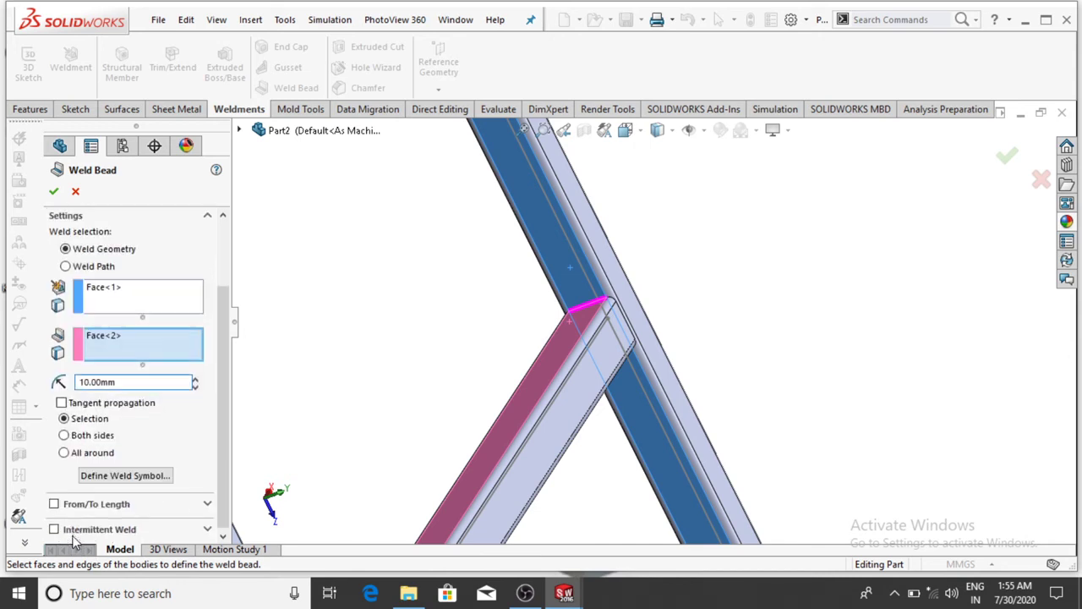
left_click(62, 403)
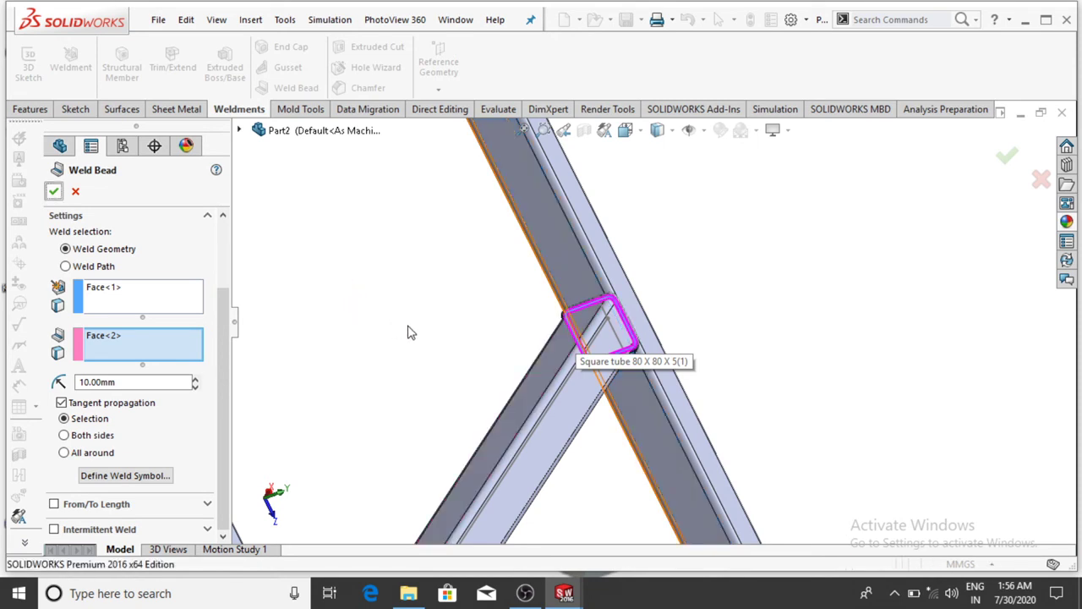
key("Return")
Examine the weld bead around the uppermost rung's joint with the rail from several angles
scroll(584, 310, "down", 4)
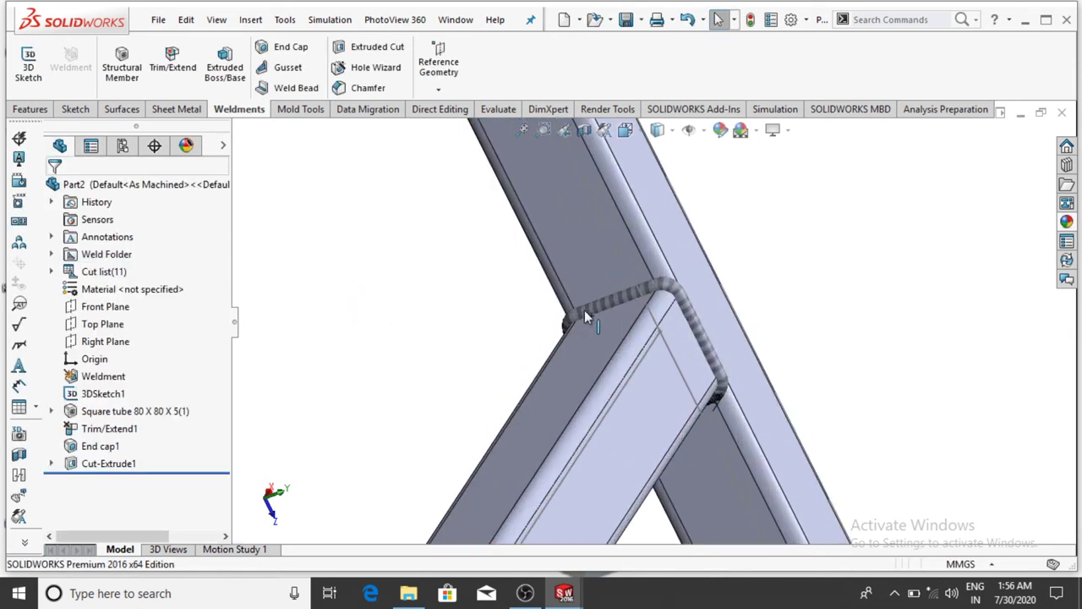
scroll(665, 314, "up", 2)
middle_click_drag(664, 315, 814, 363)
scroll(851, 321, "up", 3)
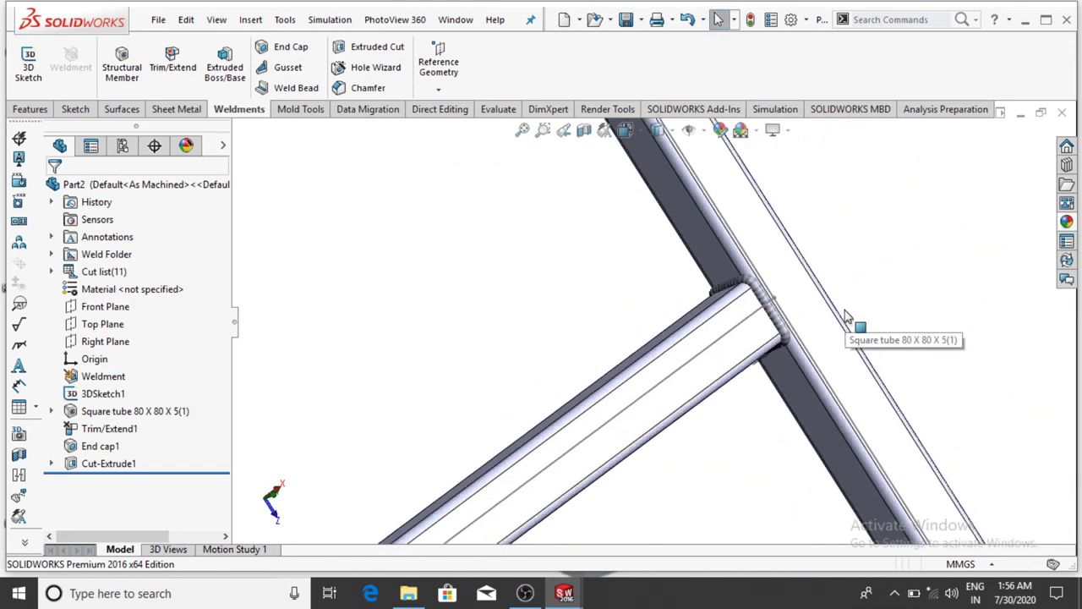
scroll(790, 301, "down", 3)
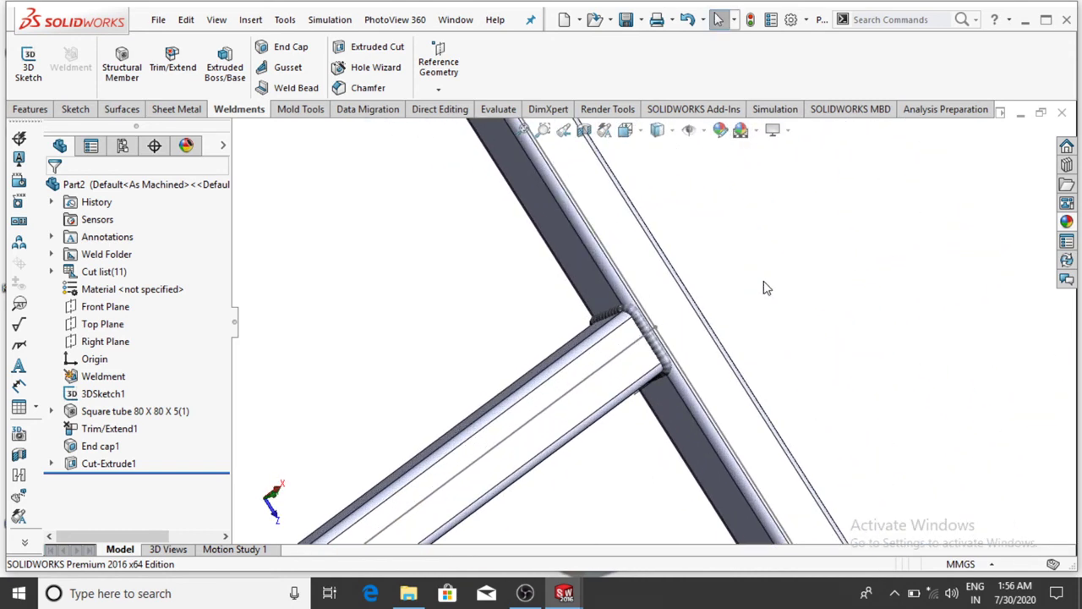
scroll(649, 330, "down", 3)
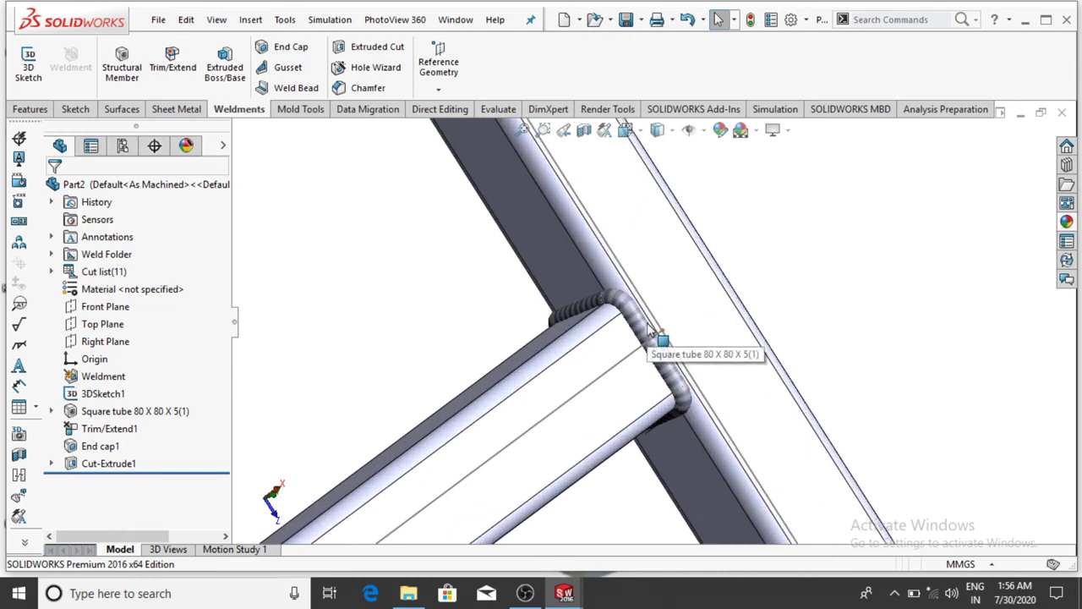
scroll(394, 288, "up", 2)
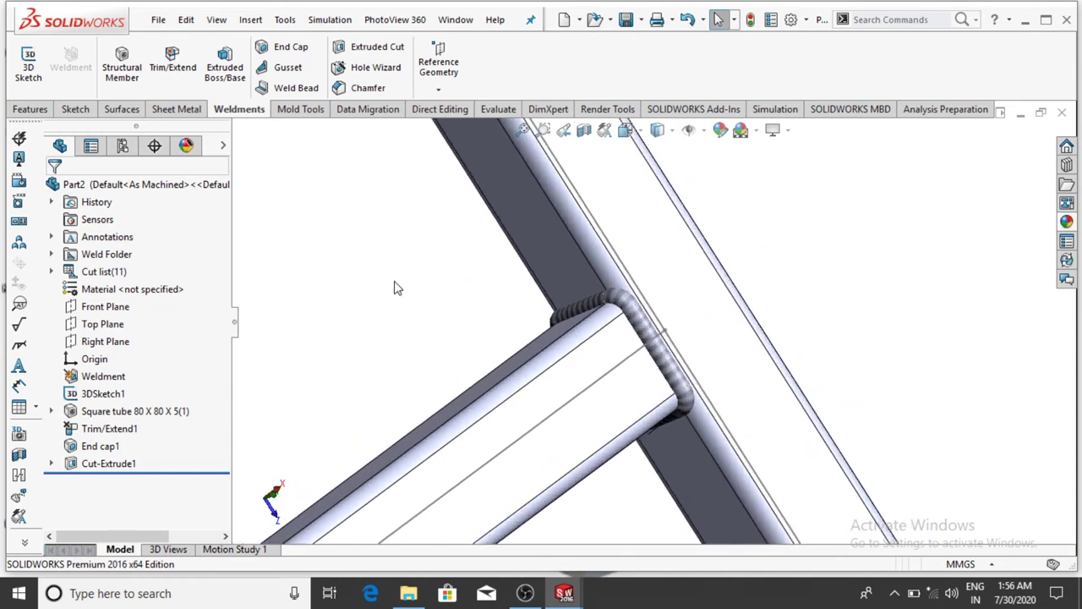
scroll(438, 329, "up", 5)
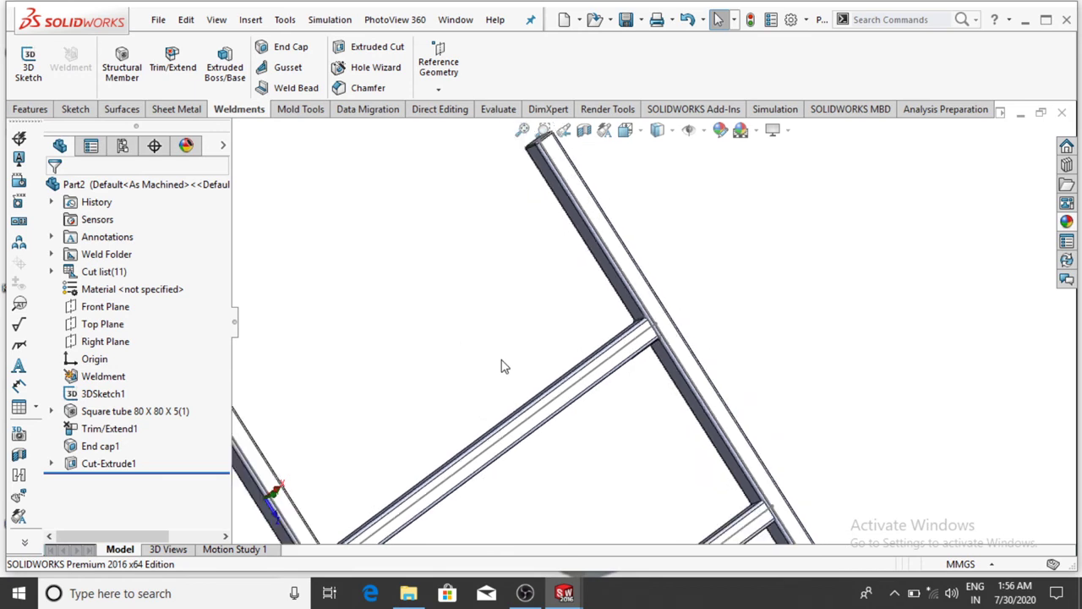
Create a 10 mm weld bead with tangent propagation between the opposite rail's inner face and the adjoining rung face
middle_click_drag(577, 406, 580, 375)
scroll(620, 479, "up", 2)
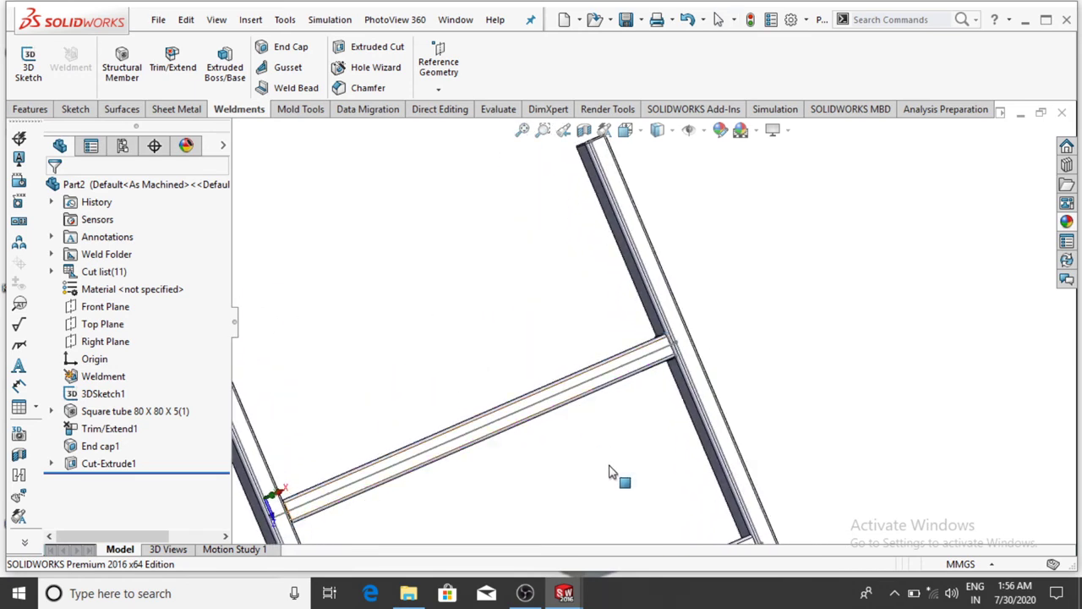
scroll(602, 471, "up", 3)
scroll(555, 406, "up", 1)
scroll(618, 357, "down", 5)
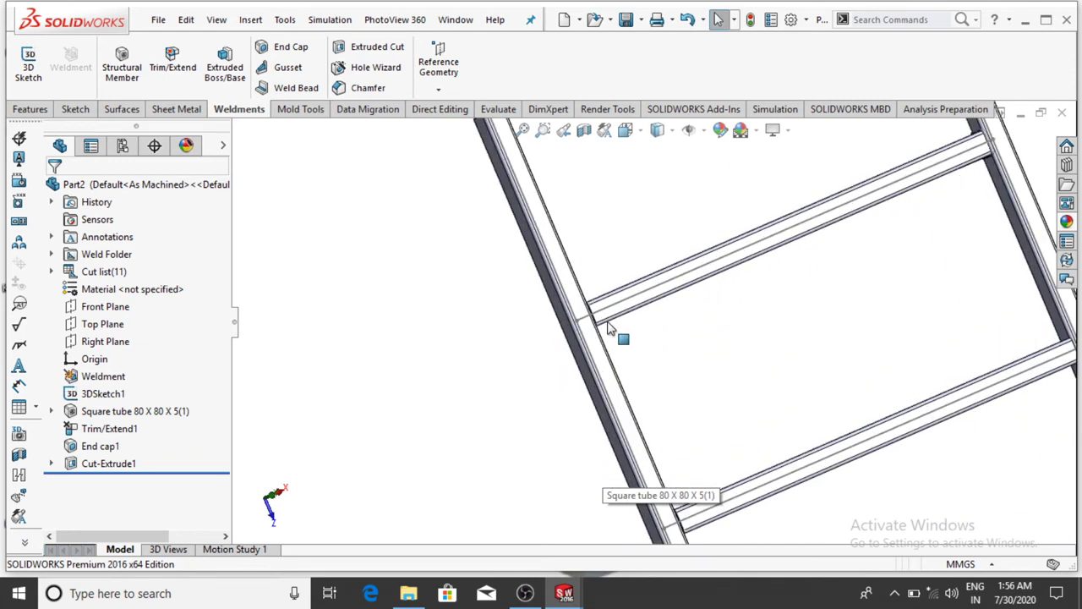
middle_click_drag(692, 347, 634, 403)
scroll(555, 236, "down", 2)
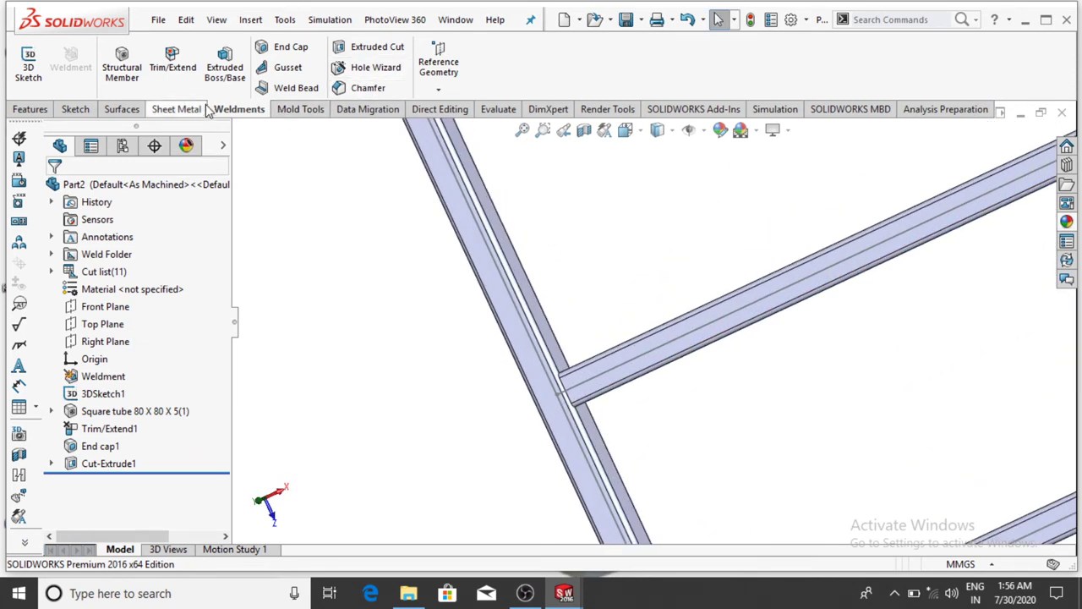
left_click(292, 88)
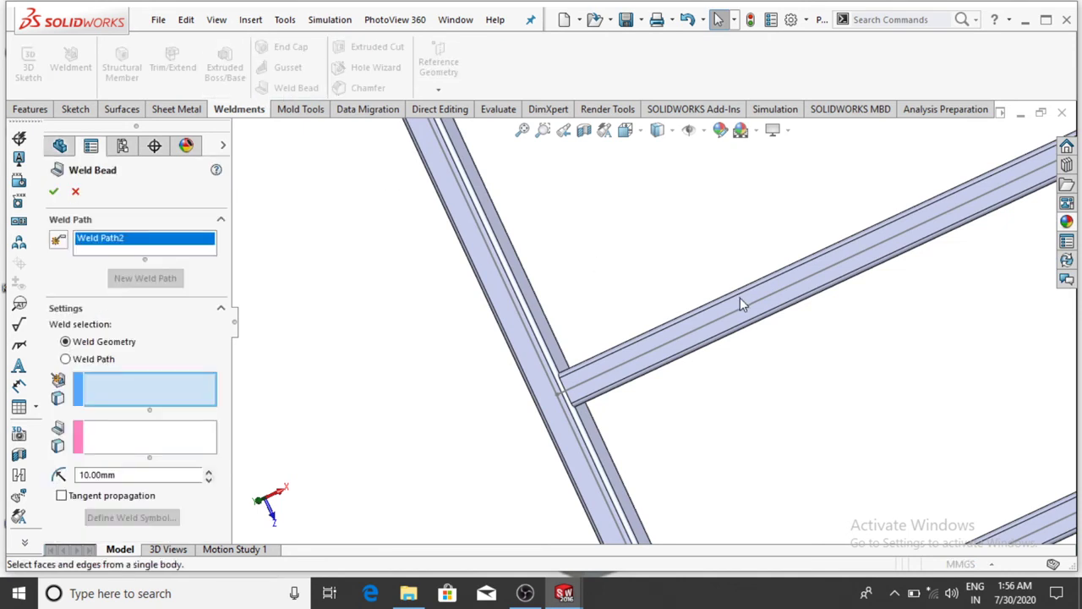
left_click(640, 272)
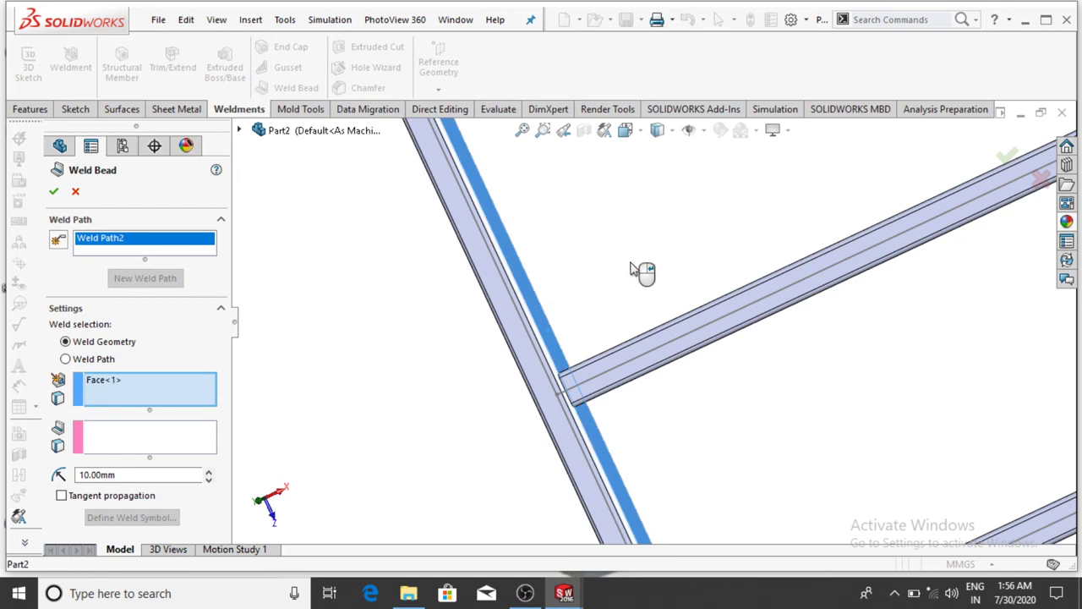
middle_click_drag(640, 271, 612, 377)
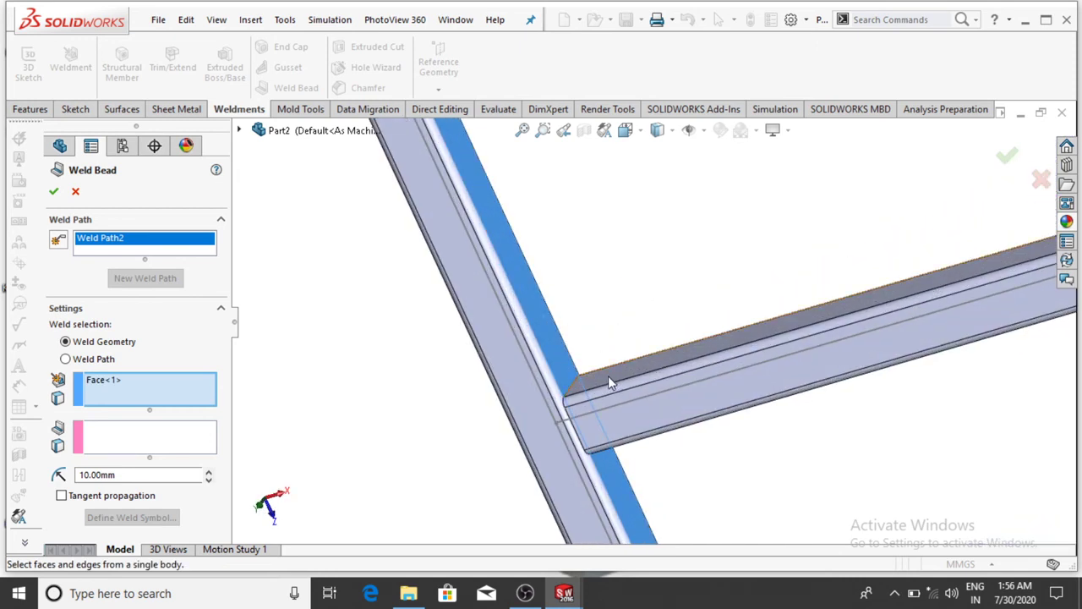
left_click(61, 496)
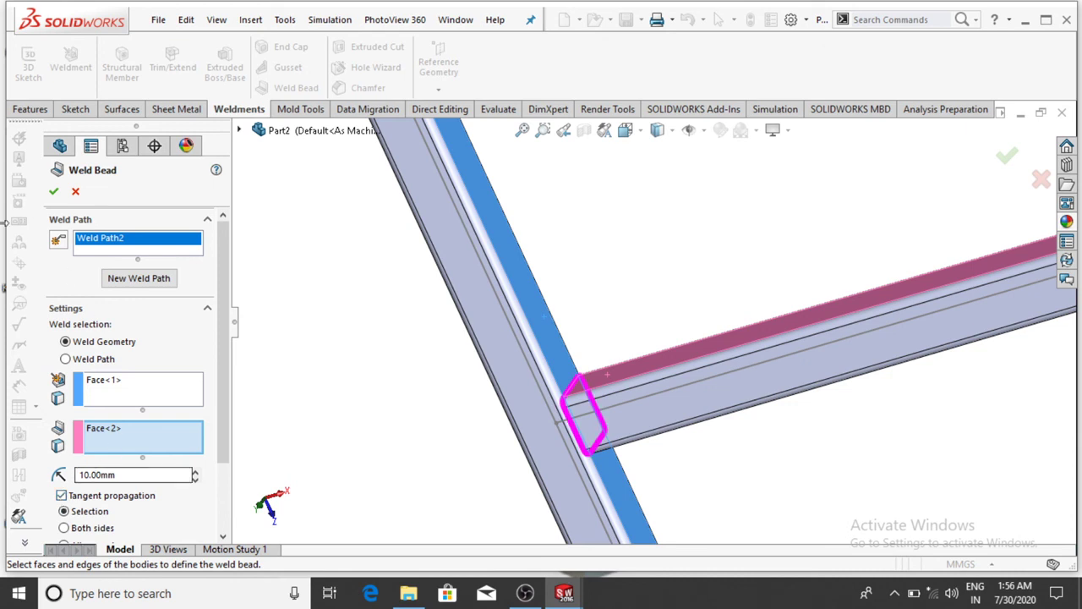
left_click(53, 191)
Examine the rung-to-rail joints further down the same rail
scroll(355, 408, "up", 3)
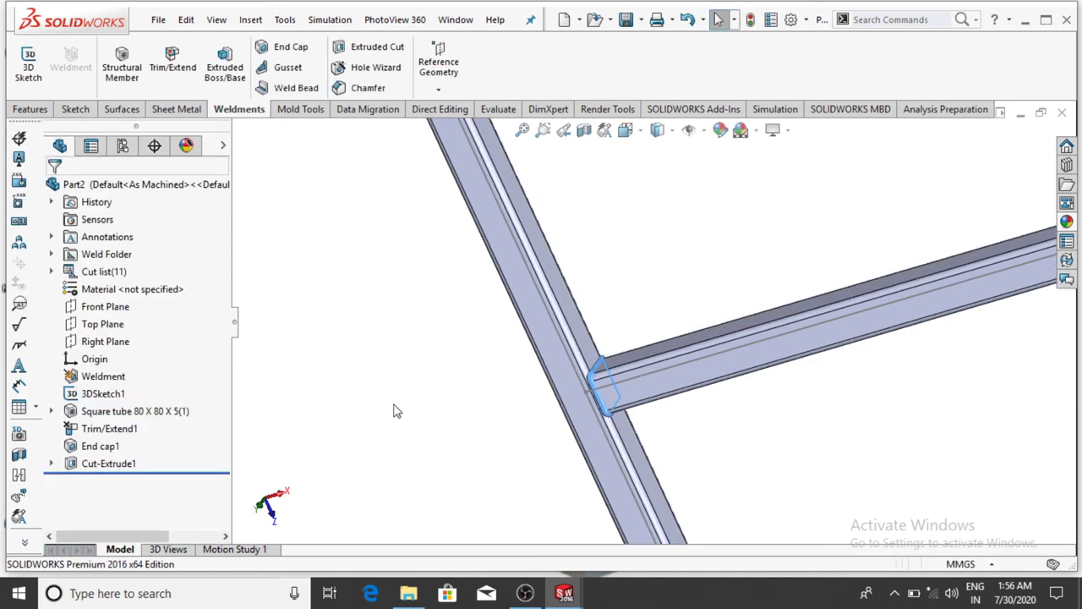
scroll(414, 429, "up", 2)
scroll(693, 429, "down", 2)
scroll(657, 478, "down", 2)
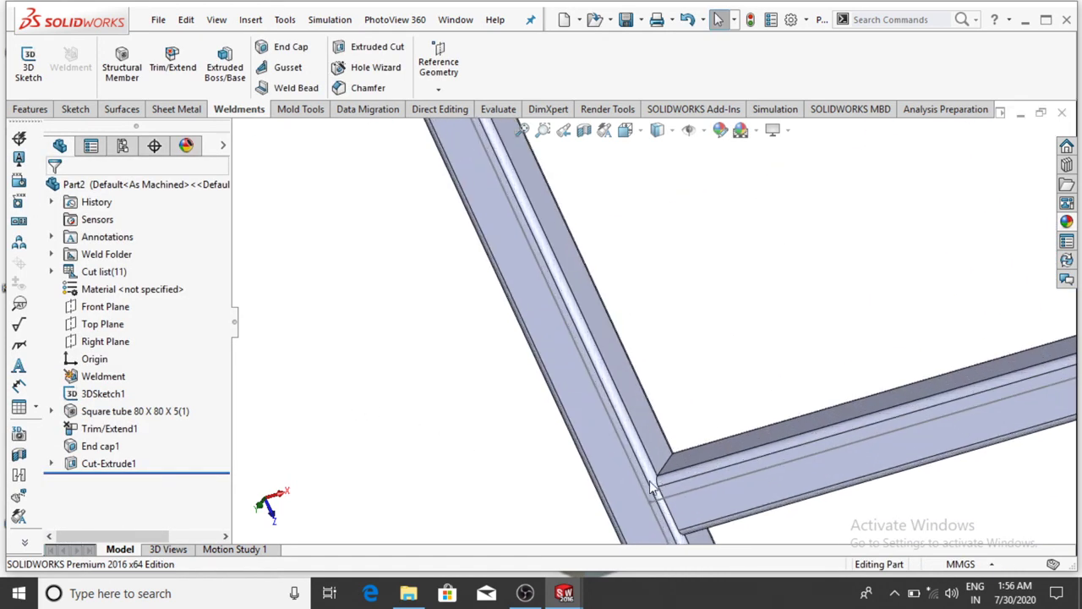
scroll(668, 473, "up", 2)
scroll(668, 473, "down", 1)
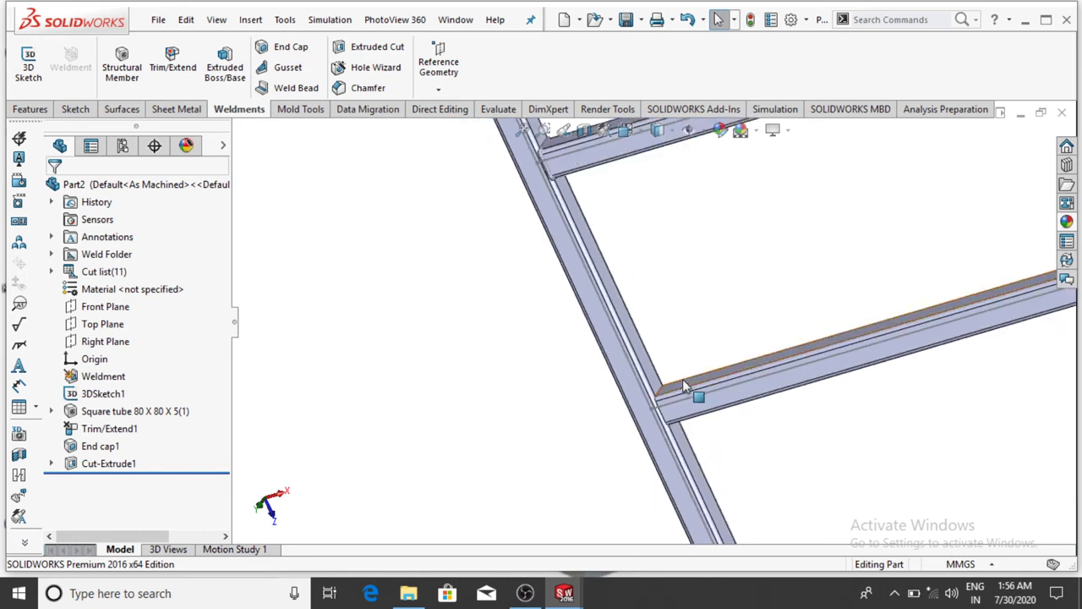
Hide the weld beads and inspect the bare joint between the uppermost rung and the rail
scroll(710, 371, "up", 3)
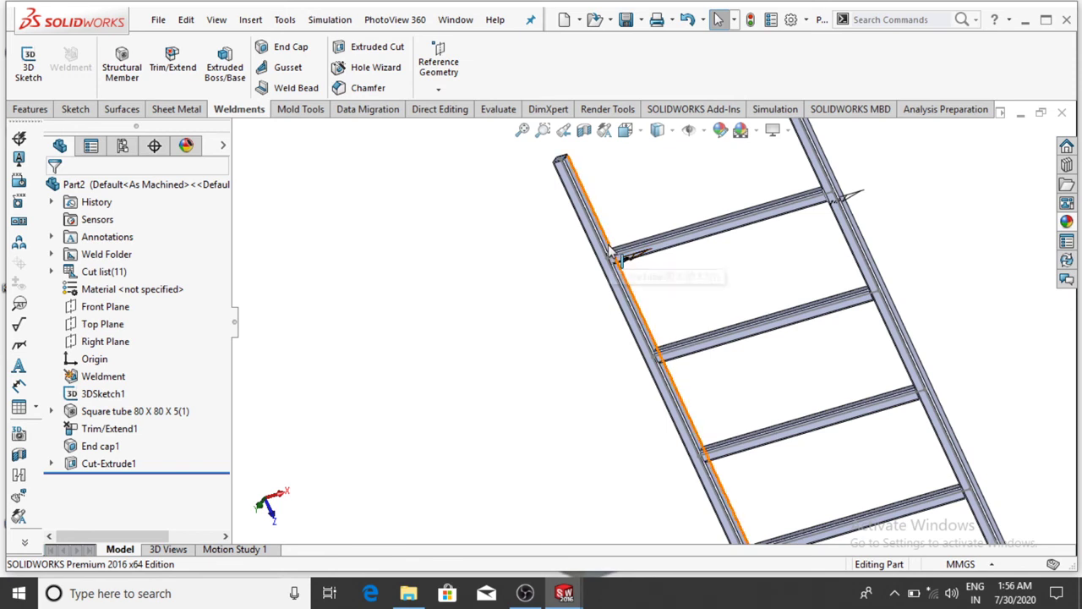
middle_click_drag(715, 313, 751, 273)
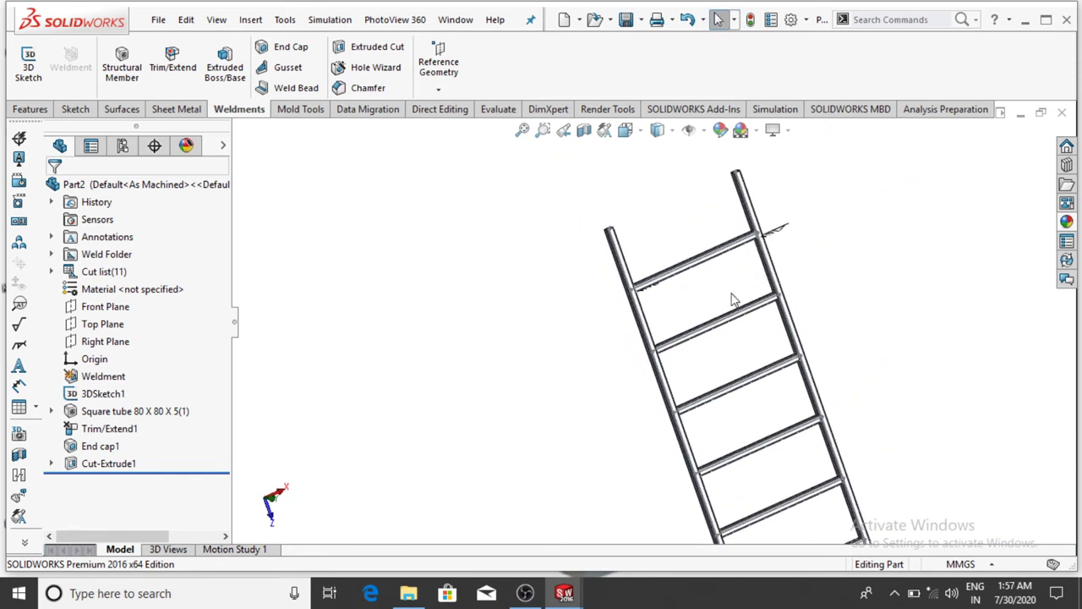
middle_click_drag(759, 409, 879, 359)
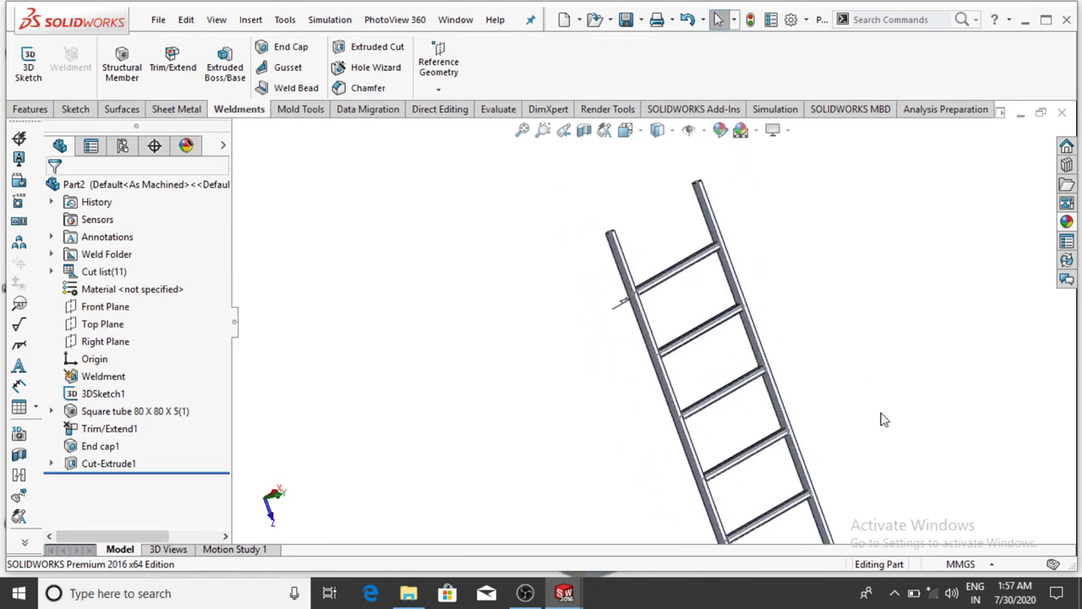
scroll(879, 420, "up", 3)
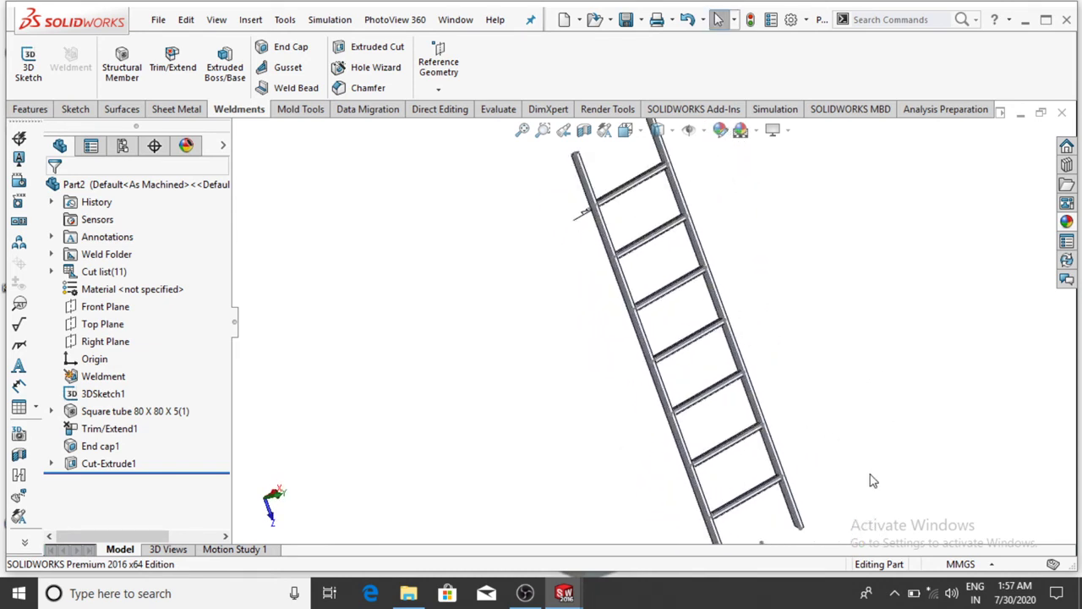
middle_click_drag(873, 480, 837, 391)
scroll(837, 385, "down", 2)
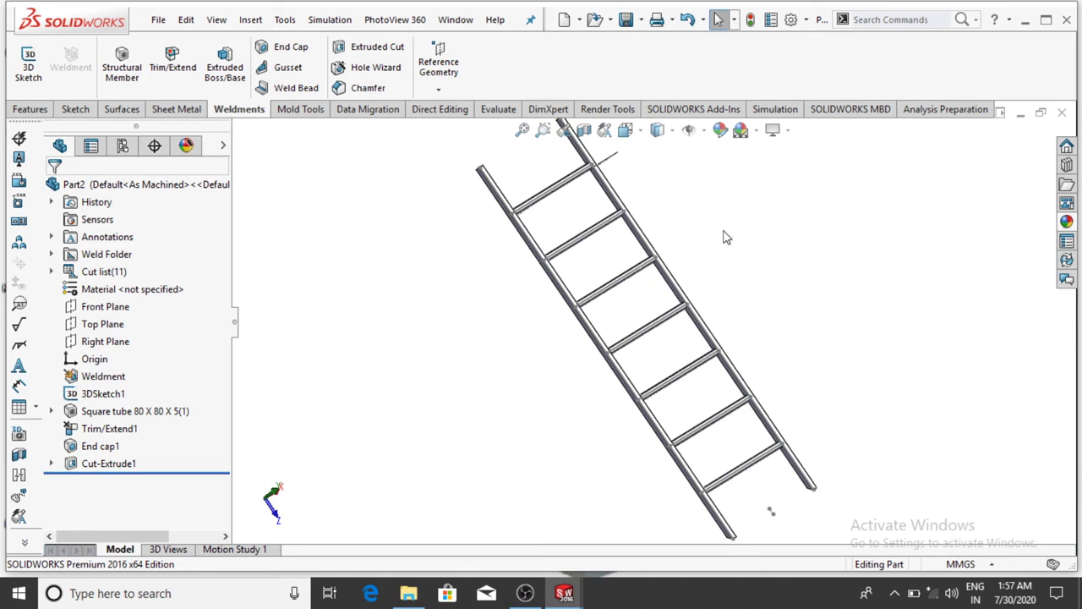
left_click(700, 134)
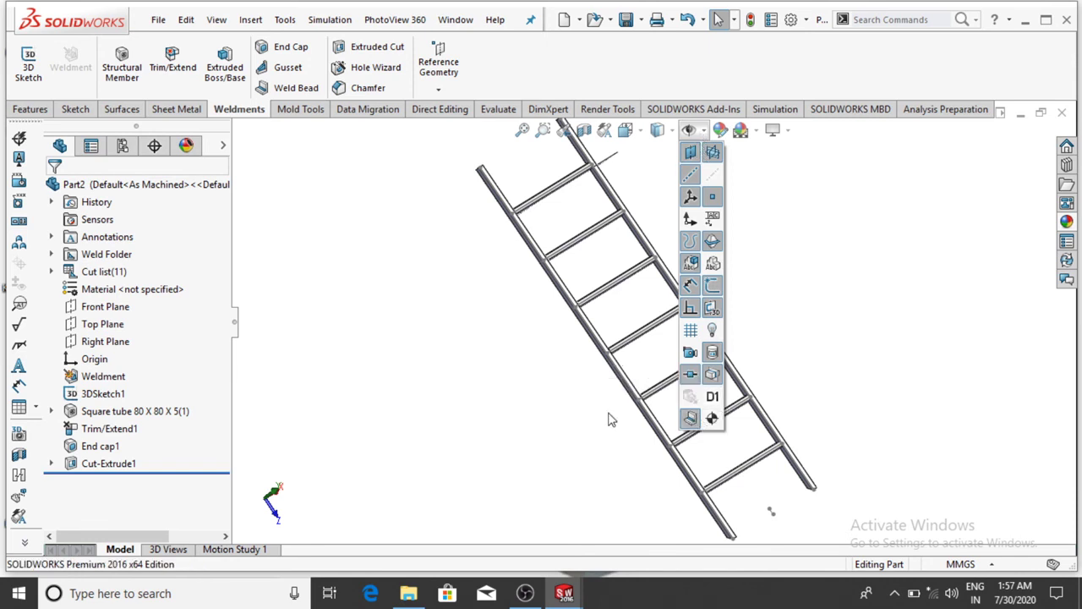
left_click(691, 420)
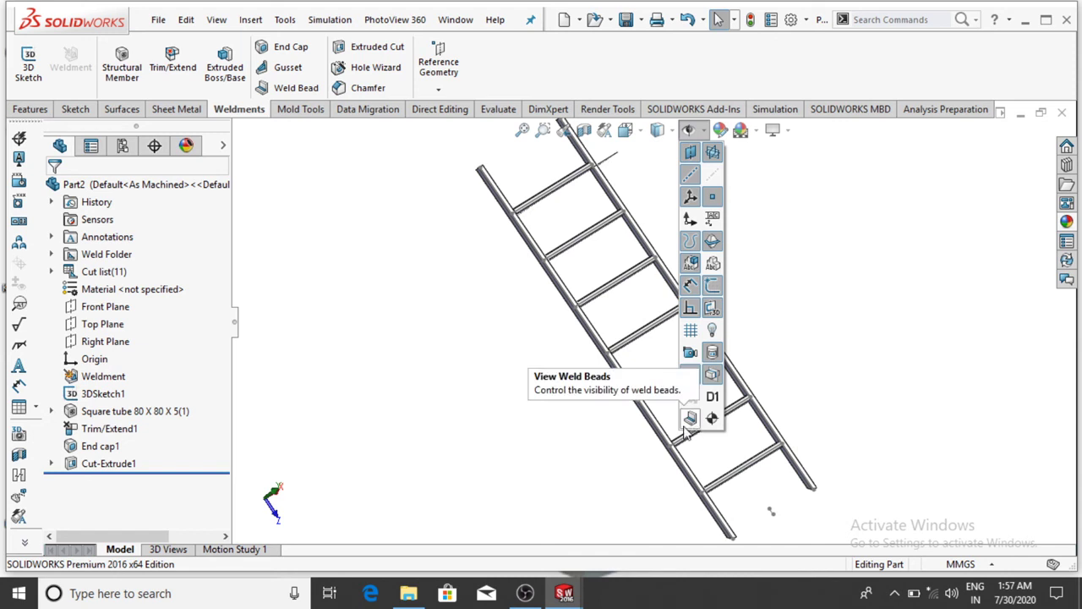
scroll(572, 458, "up", 2)
scroll(641, 319, "down", 6)
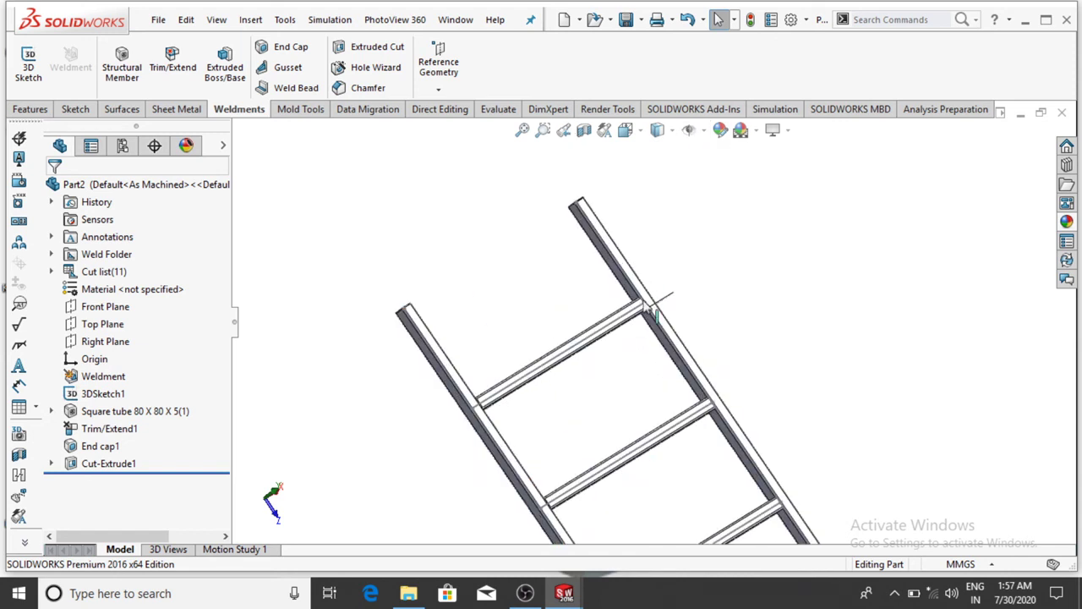
scroll(639, 330, "down", 1)
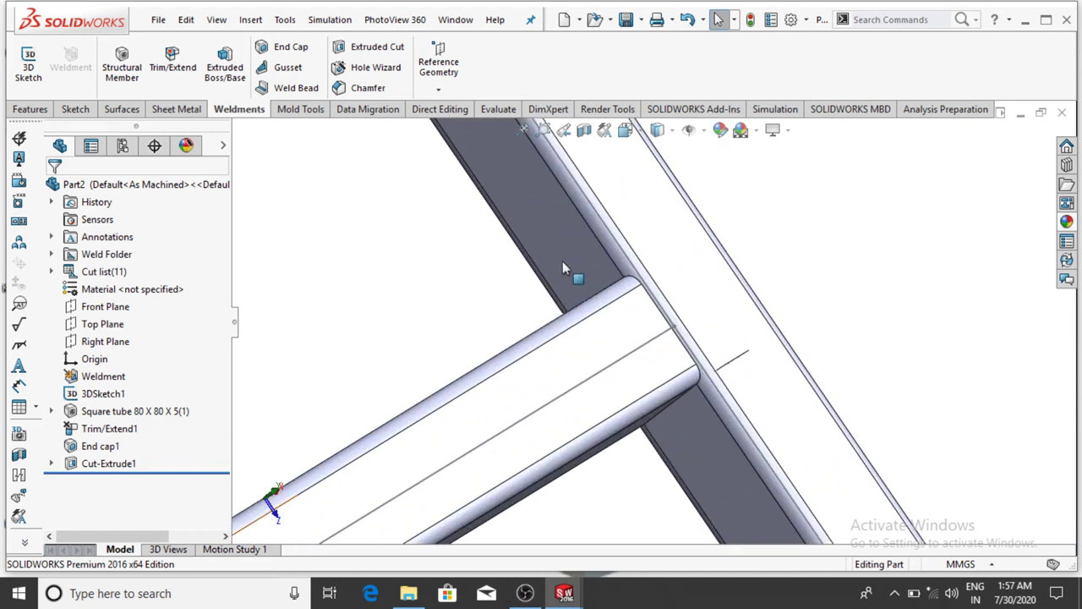
Show the weld beads again and inspect the bead around the uppermost rung's joint
left_click(693, 136)
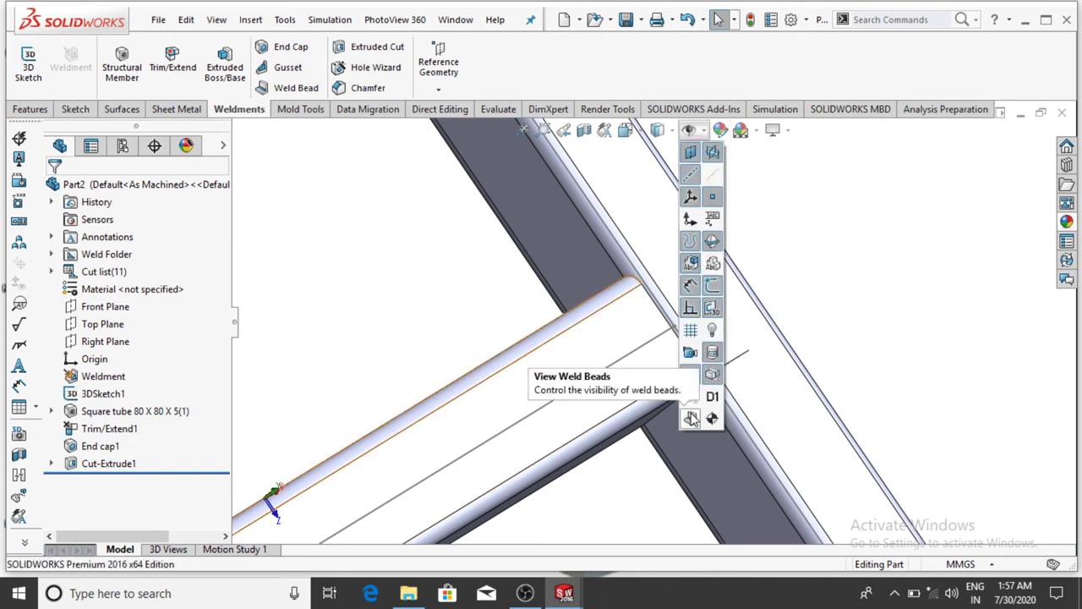
left_click(690, 418)
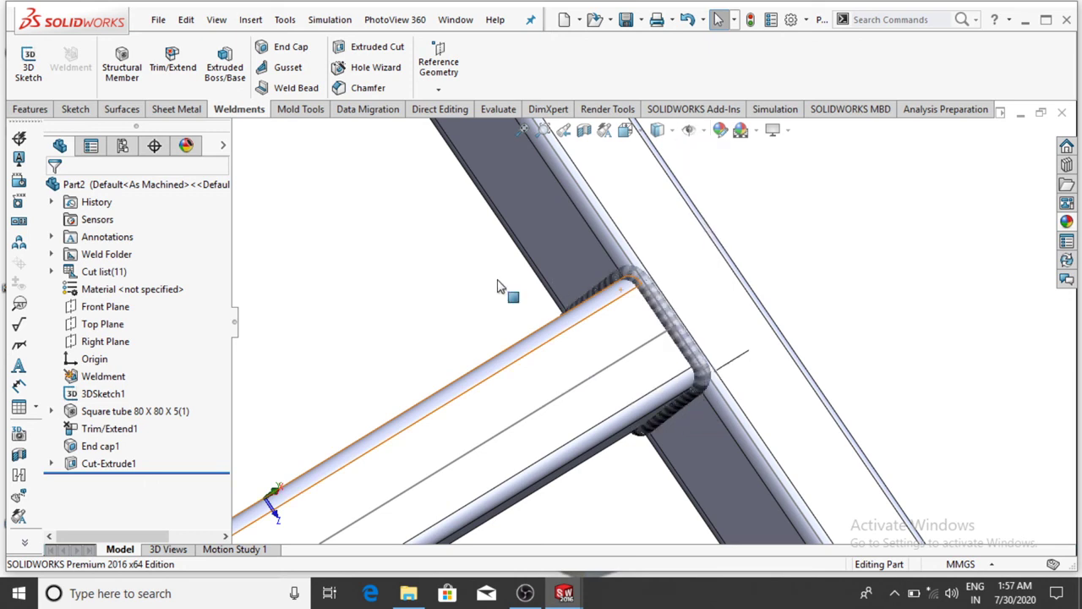
scroll(497, 286, "up", 3)
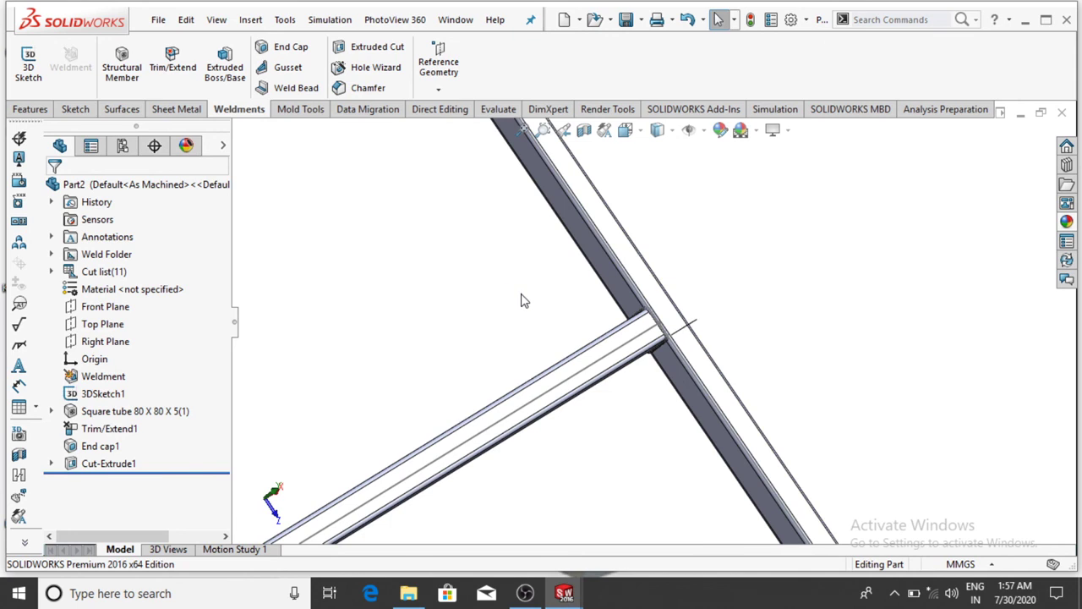
scroll(625, 330, "down", 4)
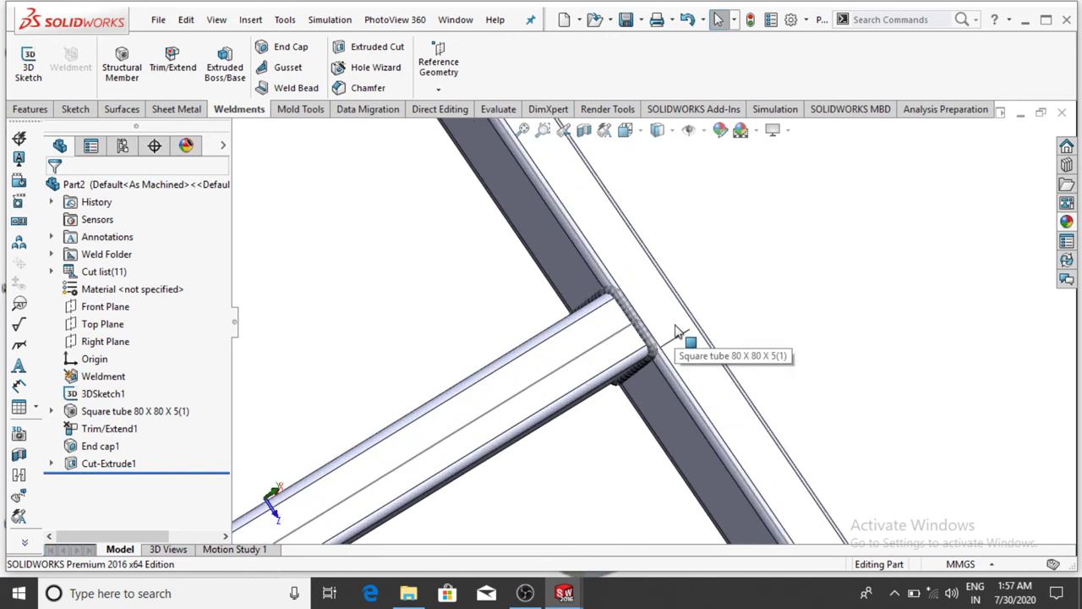
scroll(843, 295, "up", 5)
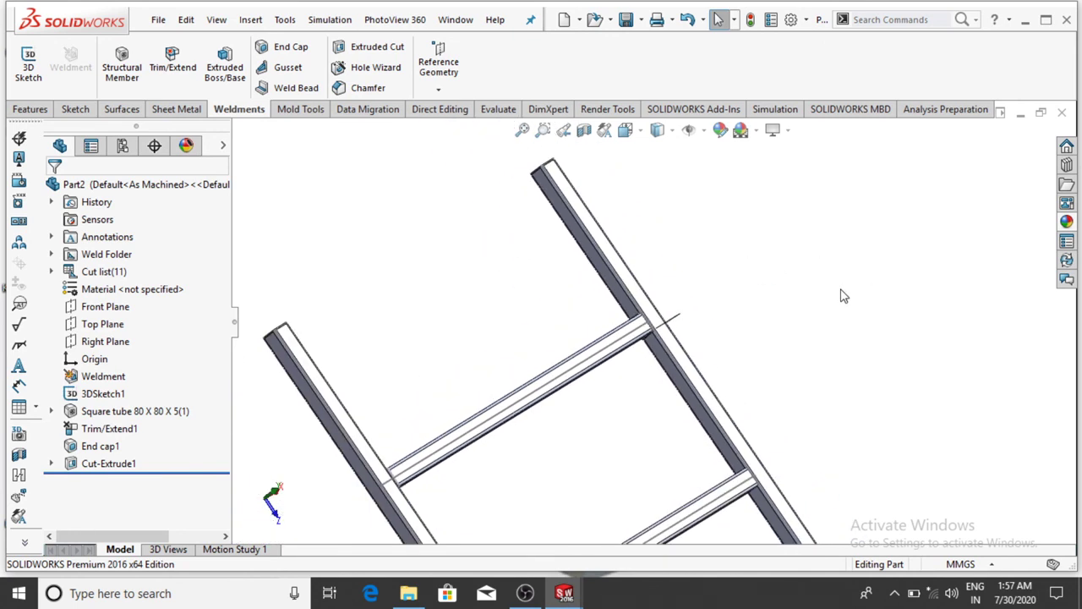
scroll(776, 342, "up", 2)
scroll(687, 382, "down", 3)
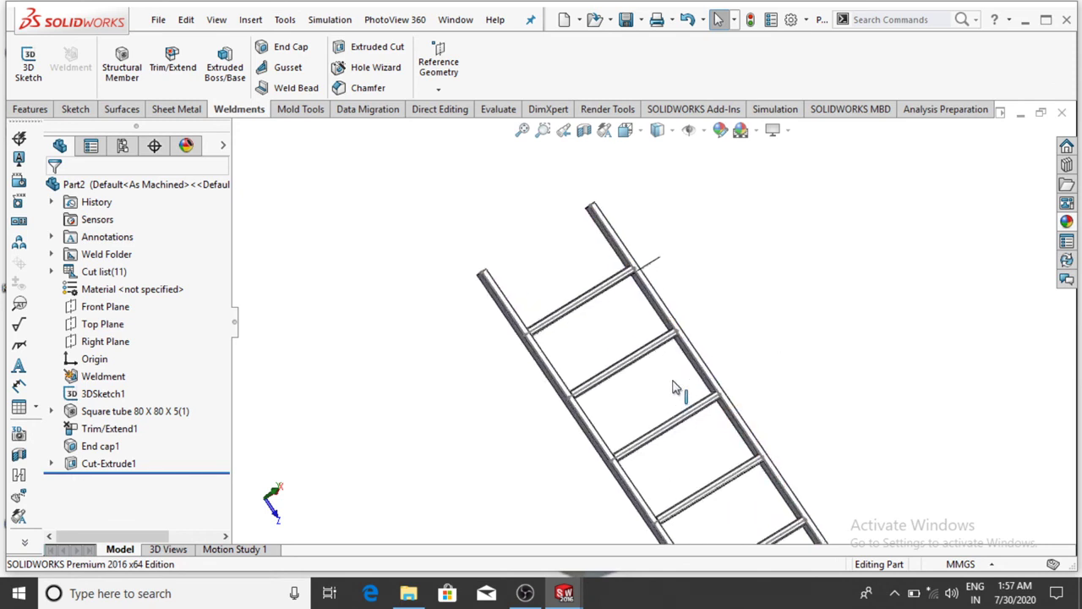
Apply the chromium plate appearance from the Chrome metals to the whole ladder part
middle_click_drag(668, 338, 915, 295)
left_click(1067, 221)
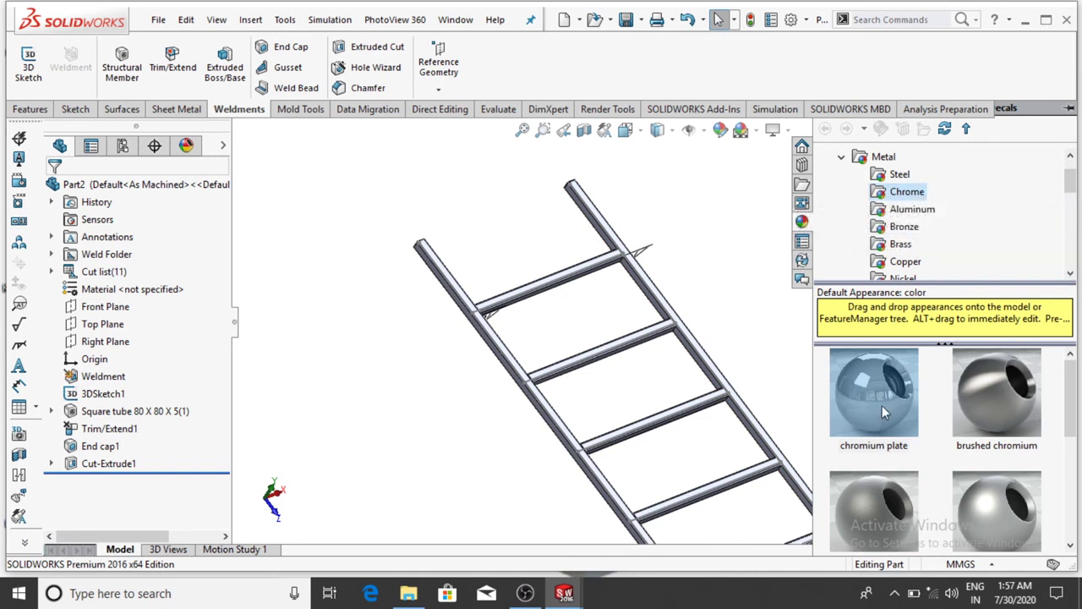
mouse_move(882, 405)
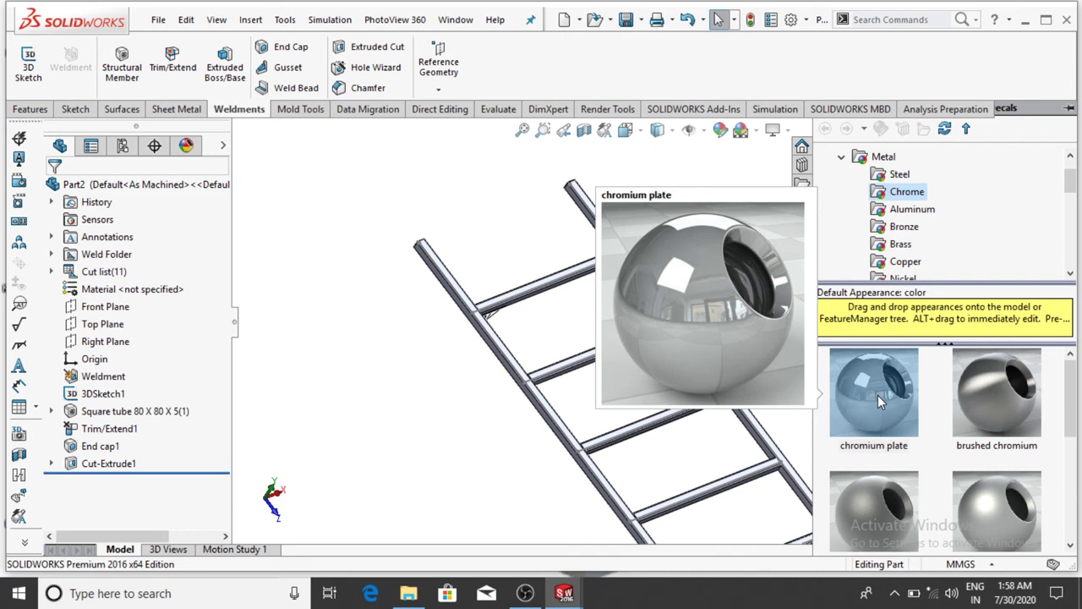
left_click_drag(877, 395, 721, 486)
left_click(721, 486)
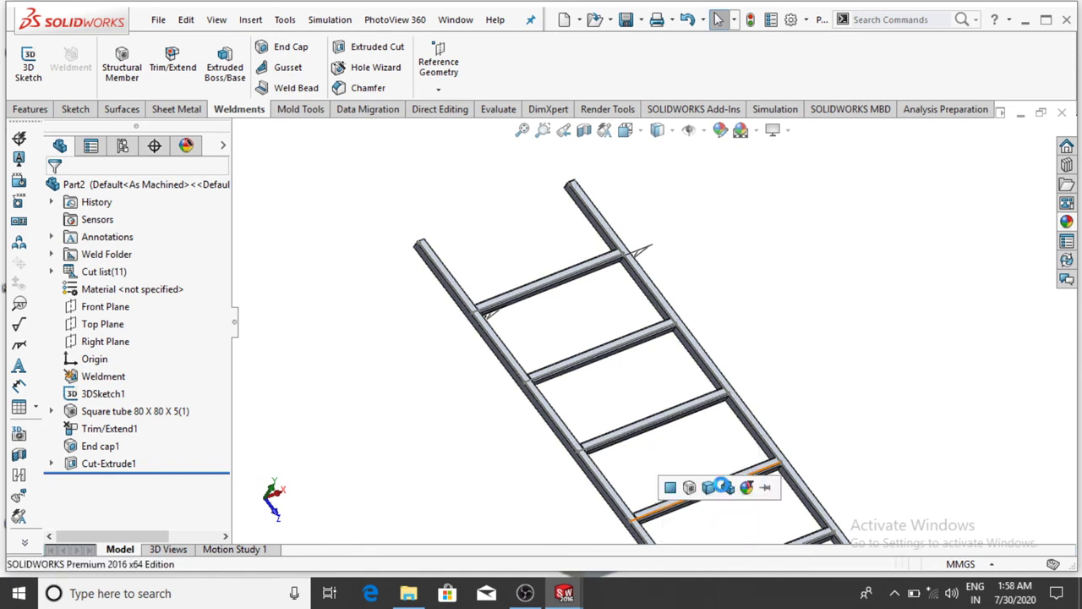
scroll(934, 357, "up", 4)
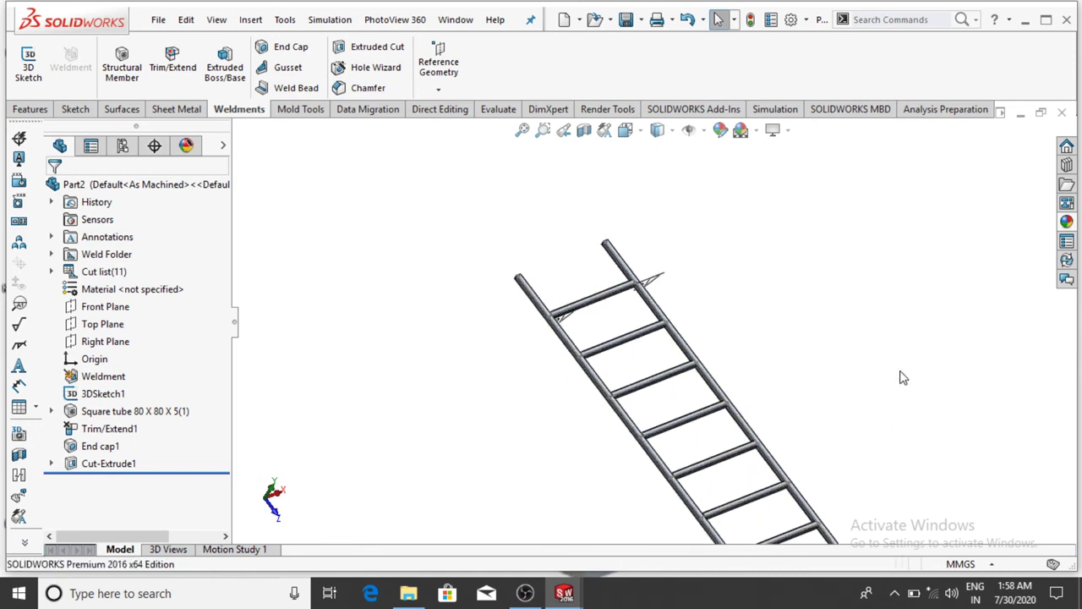
middle_click_drag(853, 413, 771, 423)
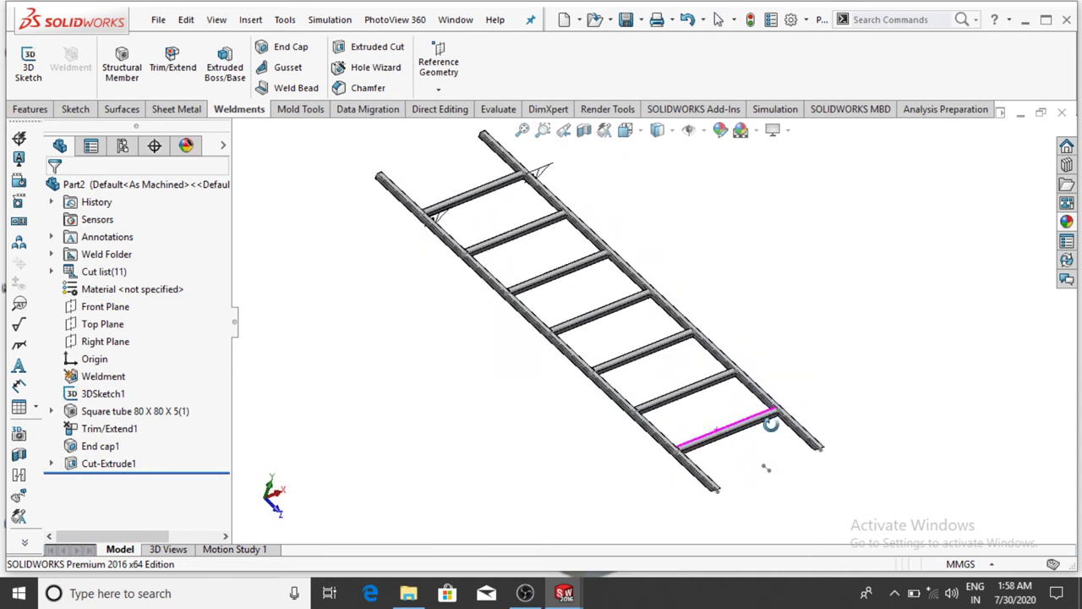
Edit the part's chromium plate appearance and set its colour to dark grey from the standard palette
left_click(186, 146)
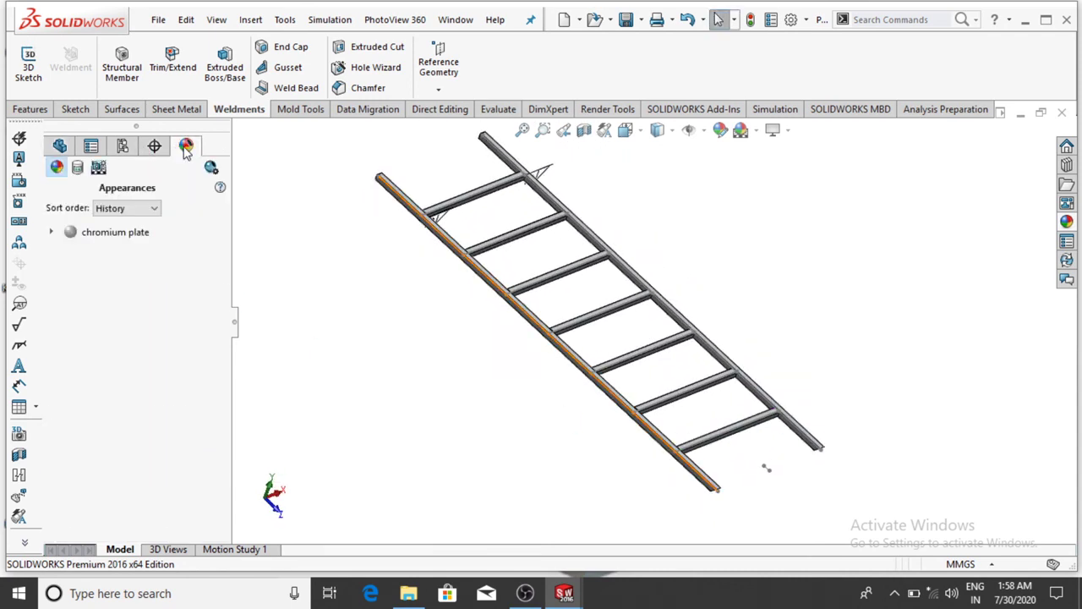
left_click(106, 232)
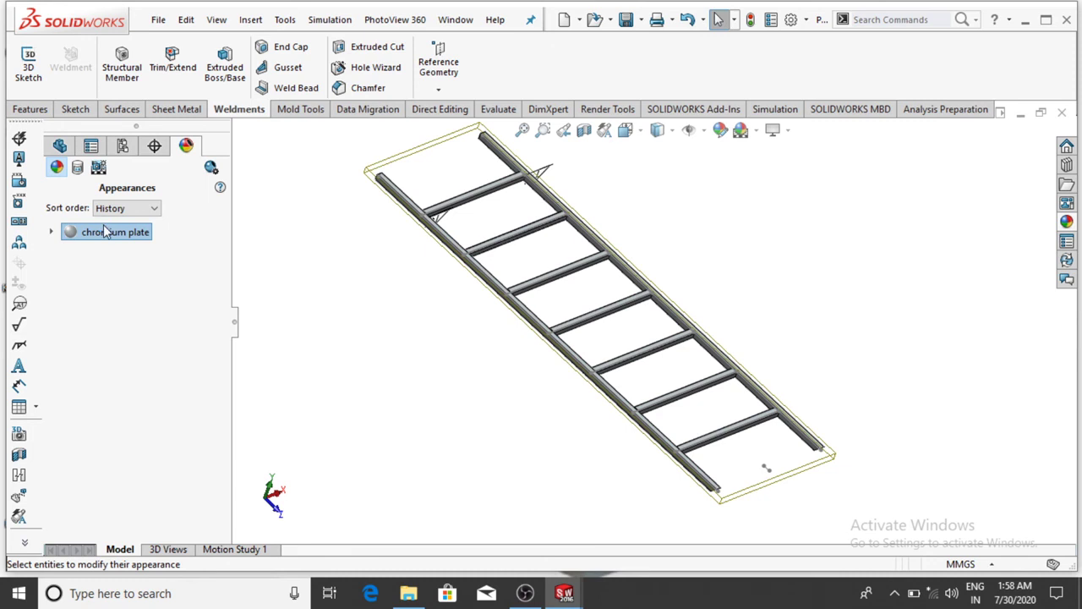
double_click(105, 233)
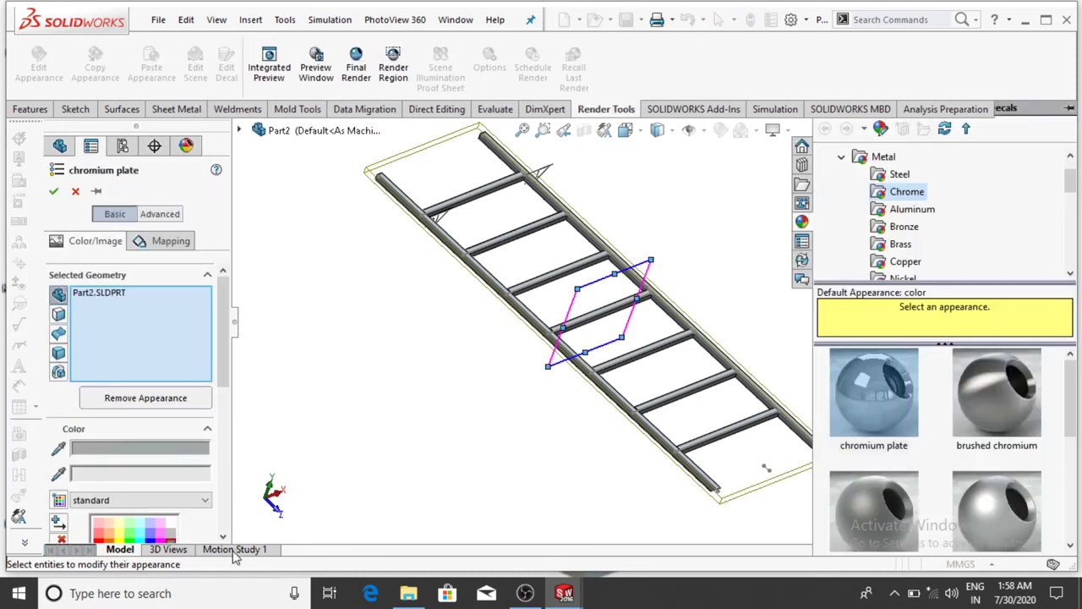
scroll(185, 528, "down", 2)
left_click(169, 473)
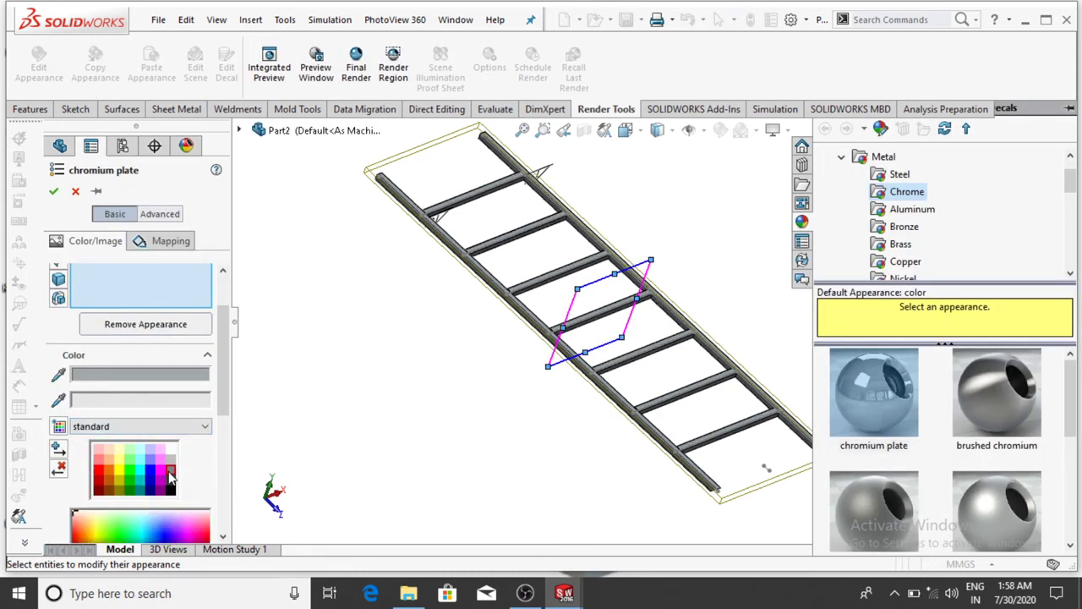
left_click(55, 193)
Examine the ladder's dark grey chromium plate finish from several angles
scroll(590, 443, "down", 2)
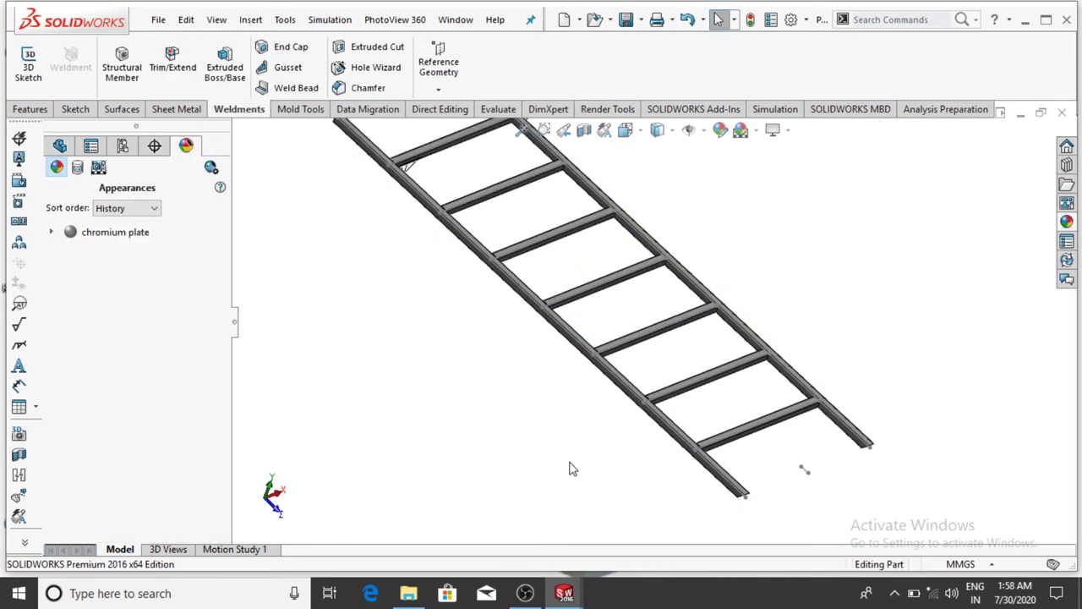
scroll(569, 464, "up", 2)
middle_click_drag(566, 439, 568, 396)
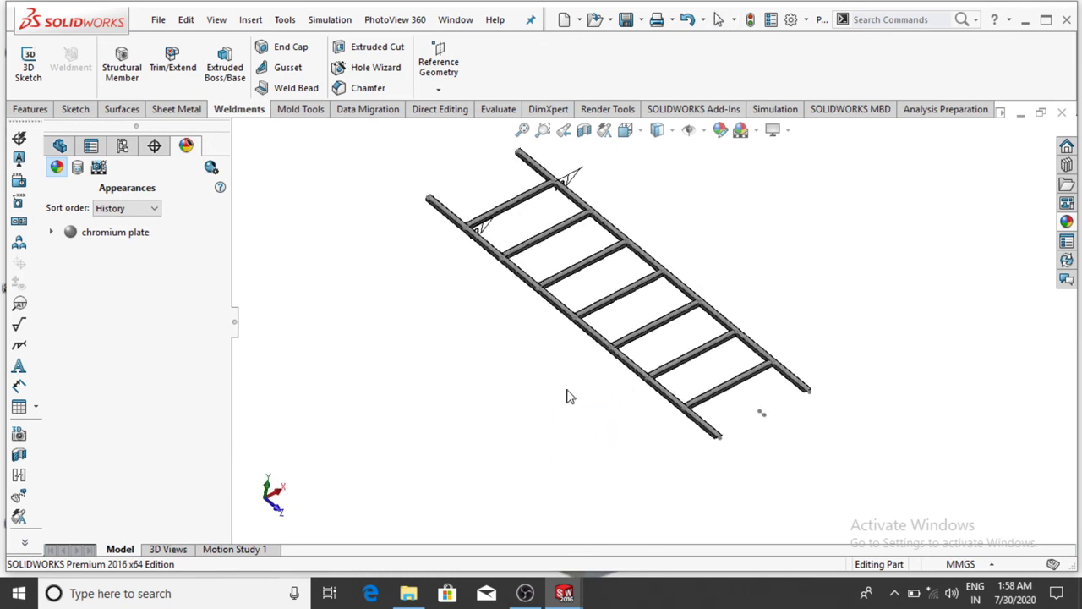
scroll(596, 296, "down", 2)
mouse_move(809, 286)
middle_mouse_down()
mouse_move(790, 403)
mouse_move(640, 380)
mouse_move(687, 342)
mouse_move(811, 297)
mouse_move(747, 222)
mouse_move(722, 300)
mouse_move(794, 282)
mouse_move(824, 234)
mouse_move(789, 234)
mouse_move(809, 266)
middle_mouse_up()
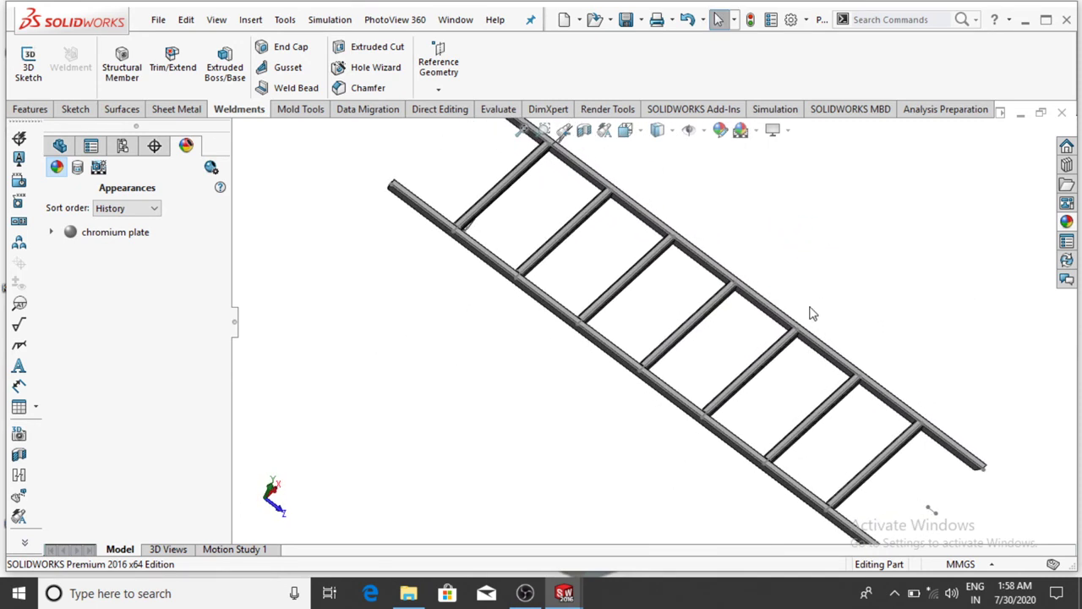